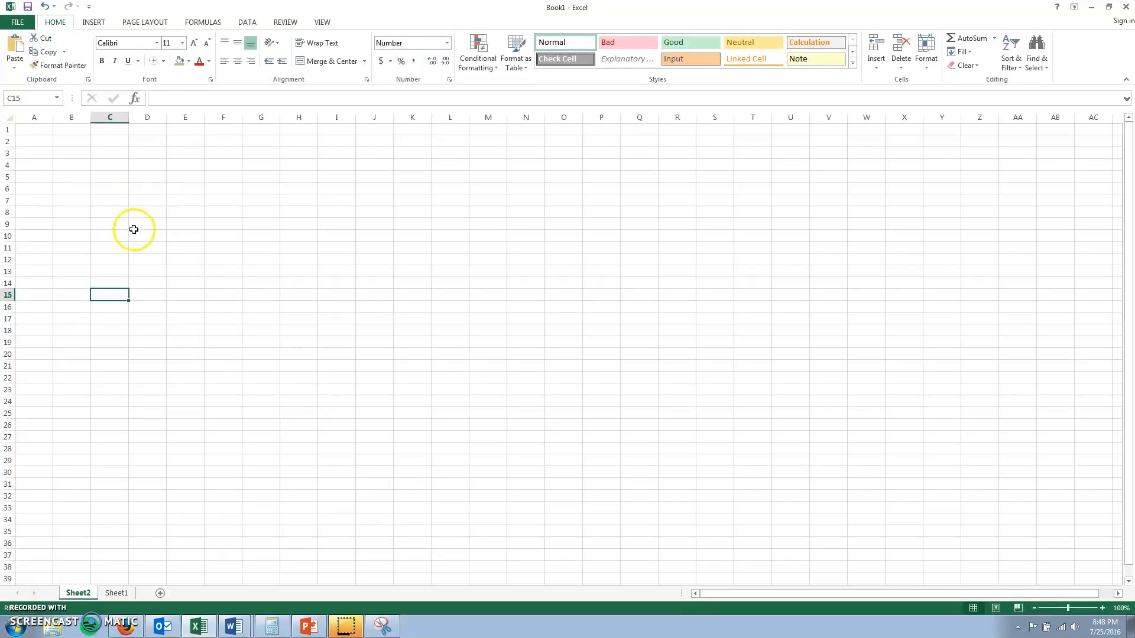
# Step: Apply the Number format to every cell of Sheet2, ending with cell A1 selected
pyautogui.click(8, 119)
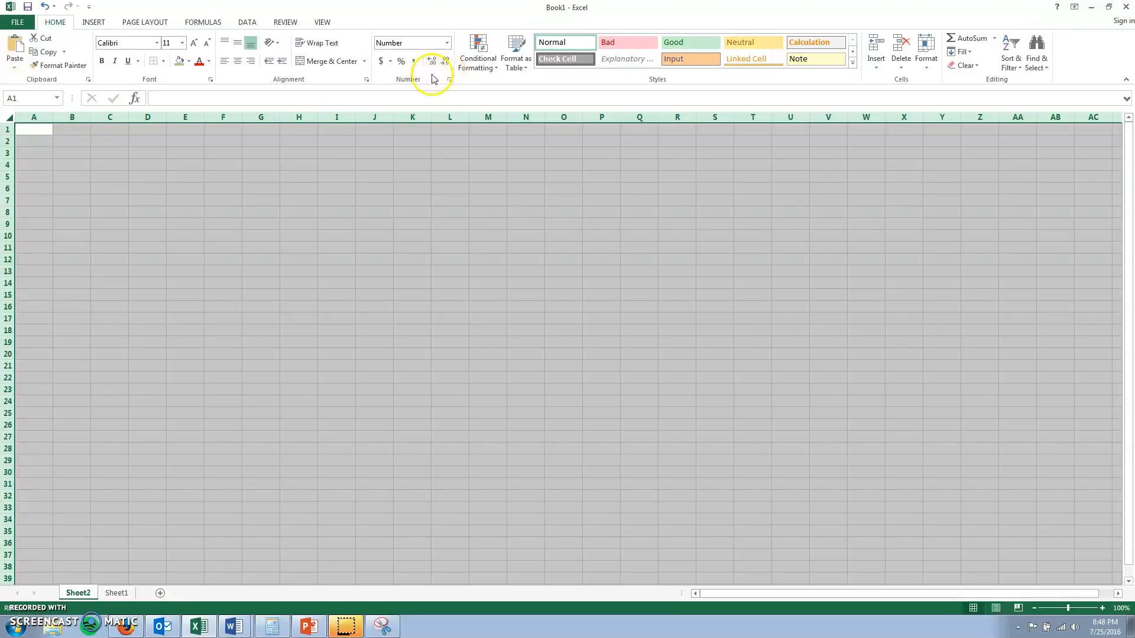
pyautogui.click(447, 42)
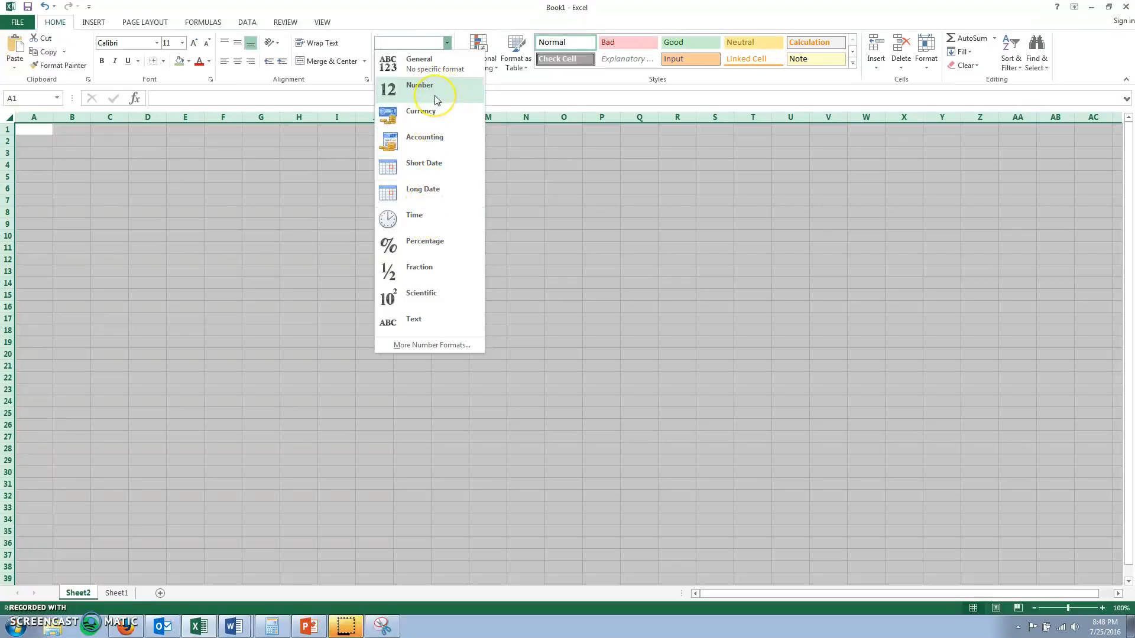
pyautogui.click(437, 99)
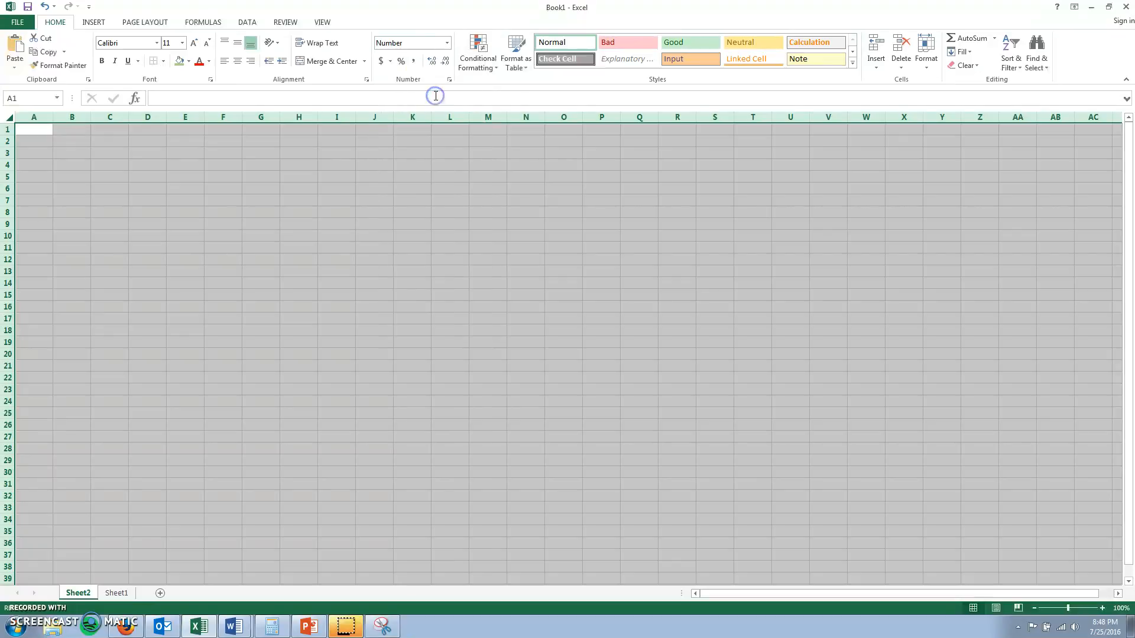
pyautogui.click(40, 135)
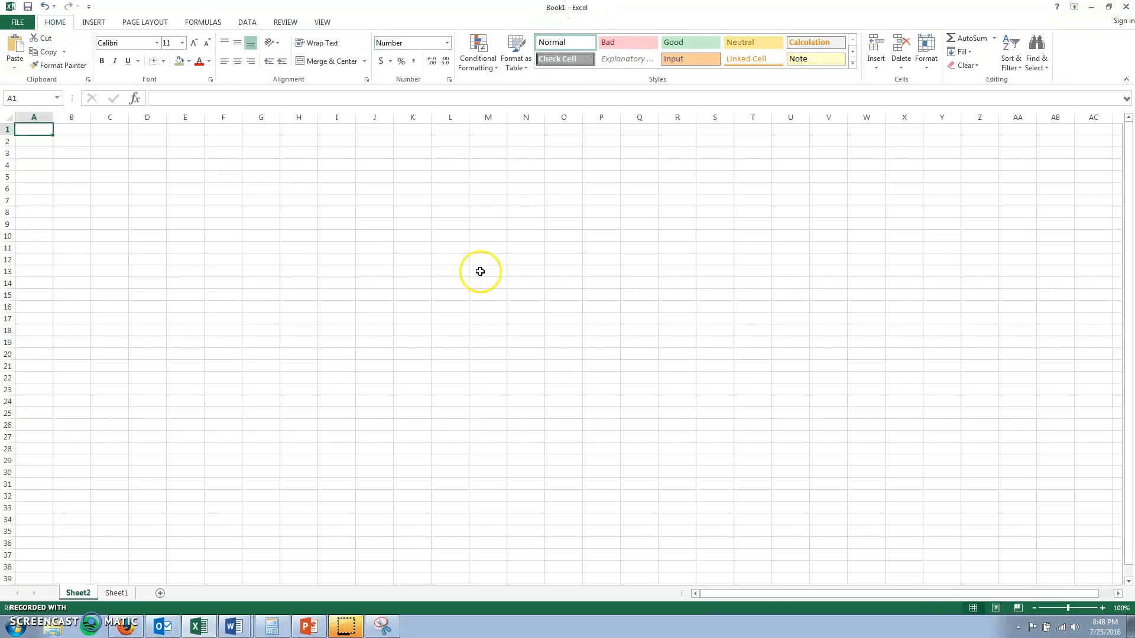
# Step: Bring up the Snipping Tool capture of the course grading table and place the Excel workbook side by side with it
pyautogui.click(383, 626)
pyautogui.moveTo(533, 6); pyautogui.dragTo(1, 95)
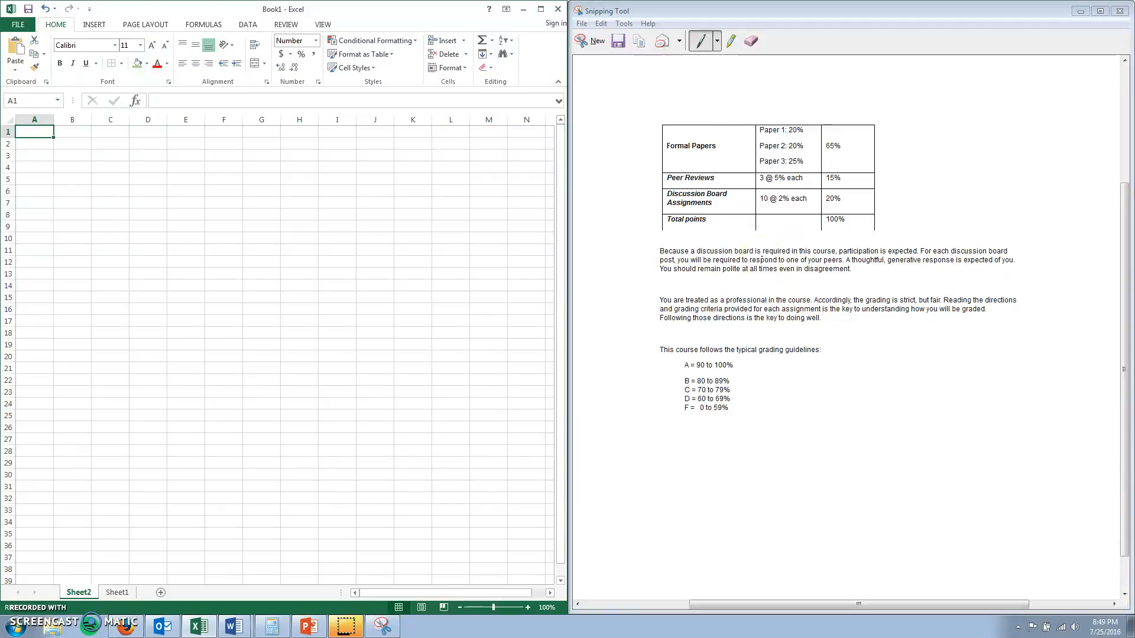
# Step: Enter the column headers Assignments, Quantity and Percentage in cells A1 to C1
pyautogui.click(40, 134)
pyautogui.write('Assignments')
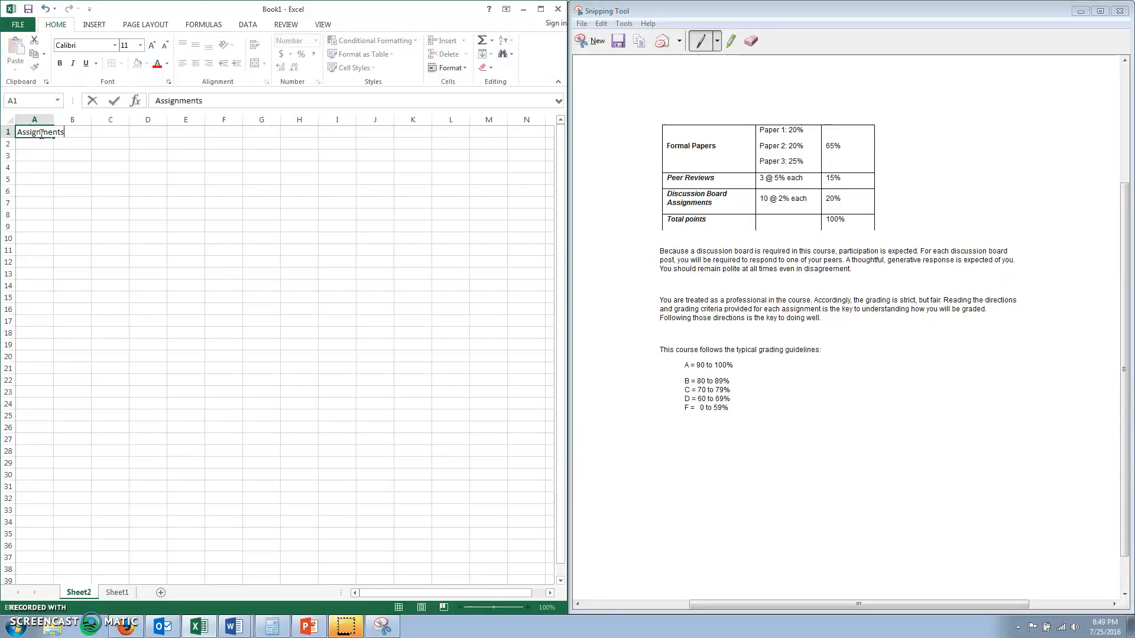
pyautogui.press('Tab')
pyautogui.write('Quantity')
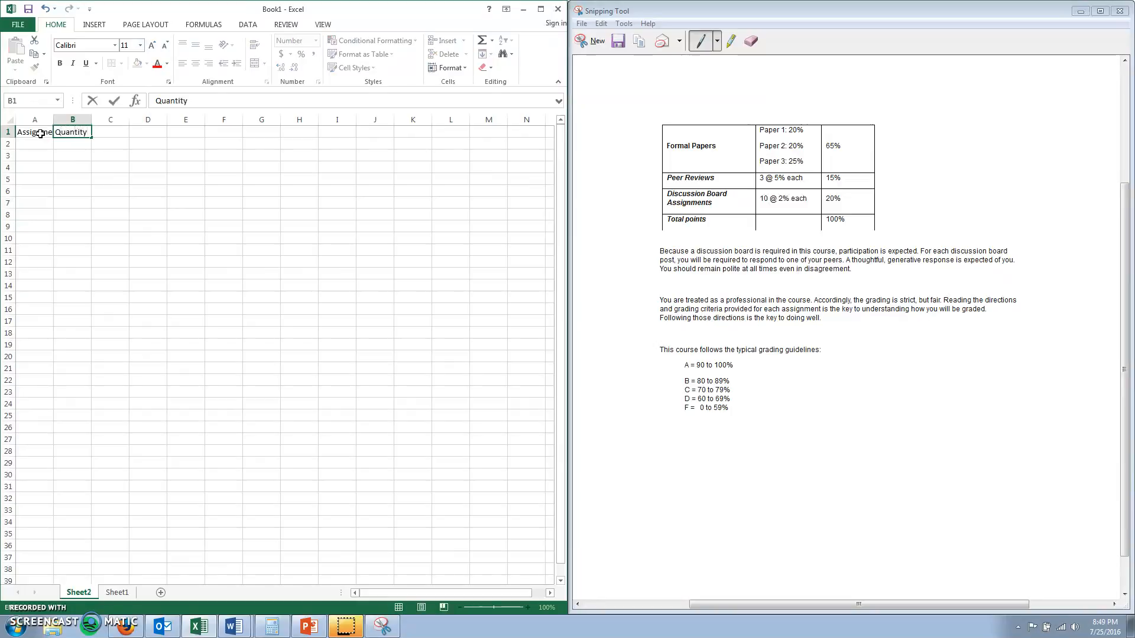
pyautogui.press('Tab')
pyautogui.write('Percentage')
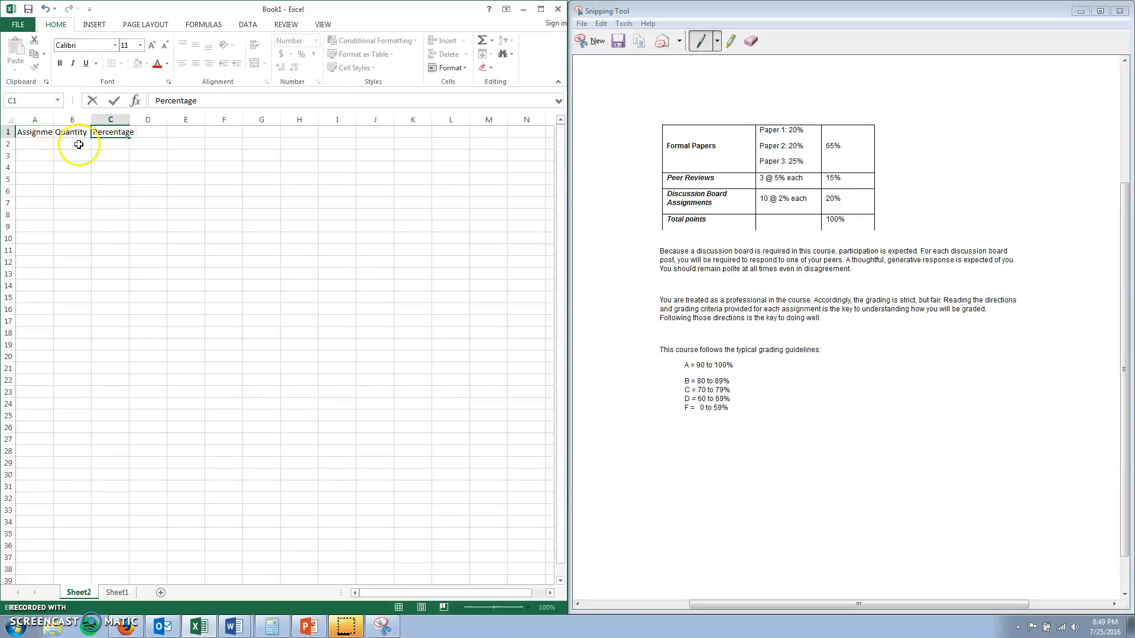
# Step: List Formal Papers, Peer Reviews, Discussion Board Assignments and Total Points in cells A2 to A5
pyautogui.click(45, 143)
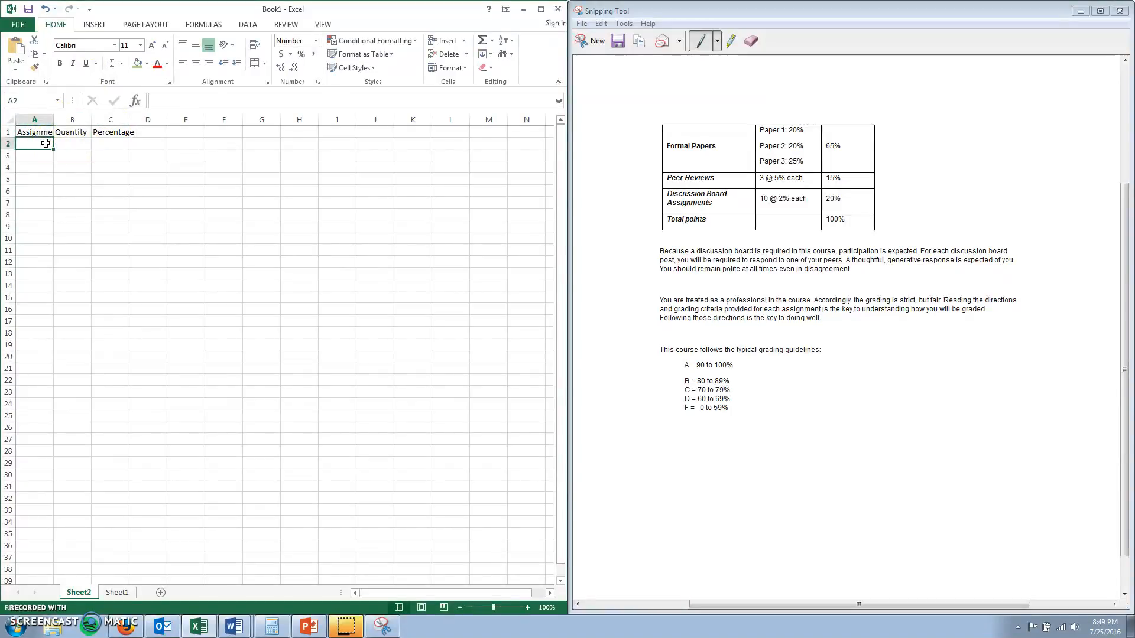
pyautogui.write('Formal')
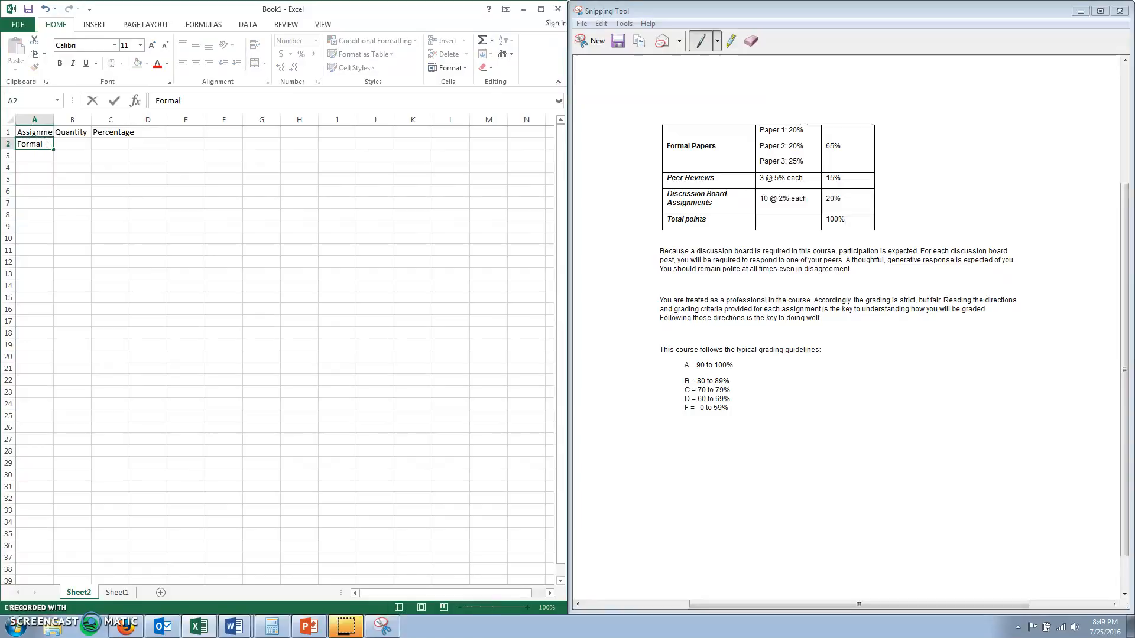
pyautogui.write(' Papers')
pyautogui.press('Return')
pyautogui.write('Peer')
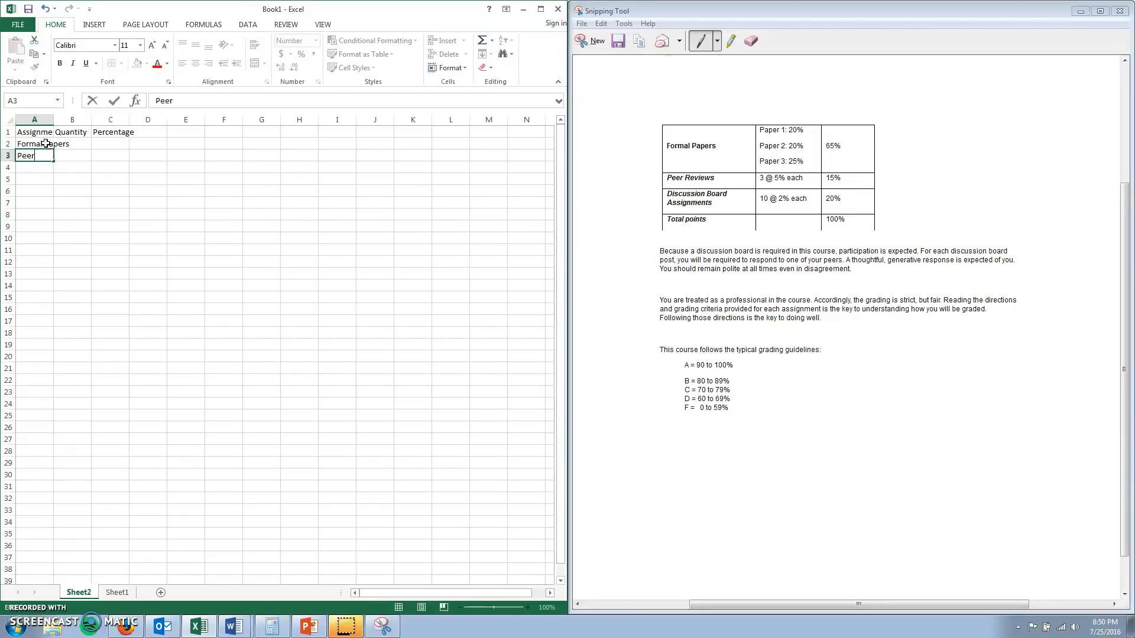
pyautogui.write(' Reviews')
pyautogui.press('Return')
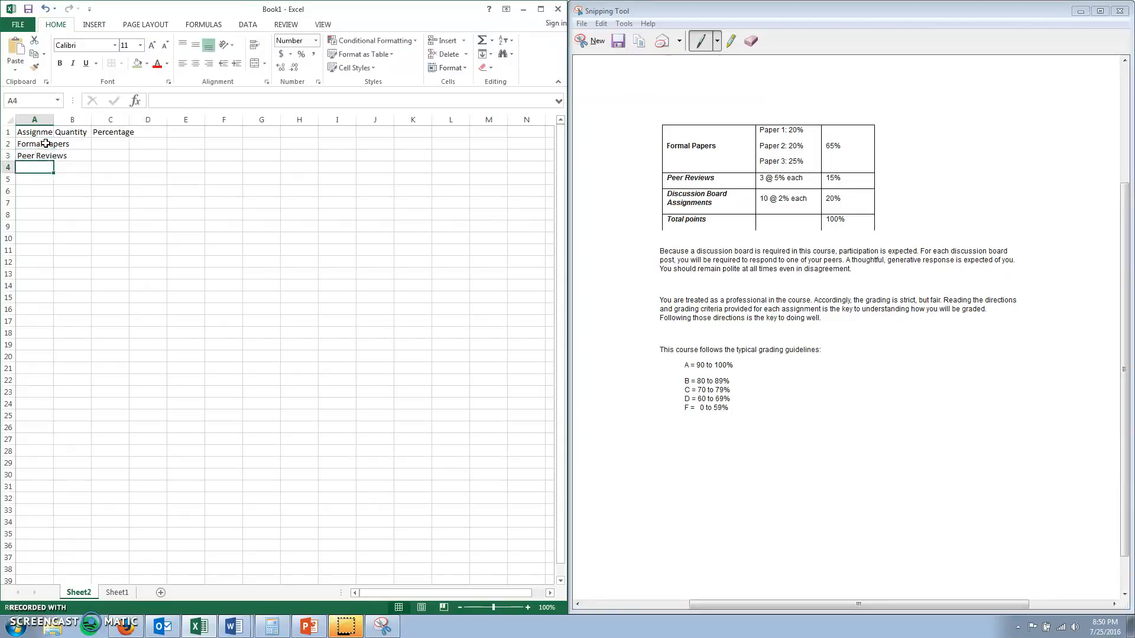
pyautogui.write('Di')
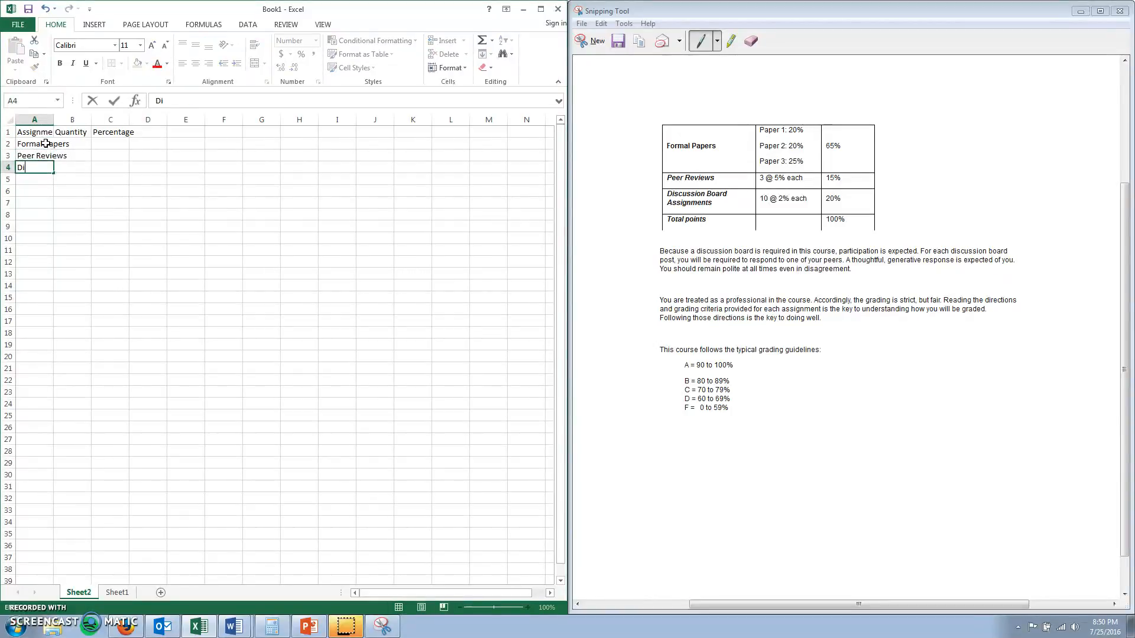
pyautogui.write('scussion Board Ass')
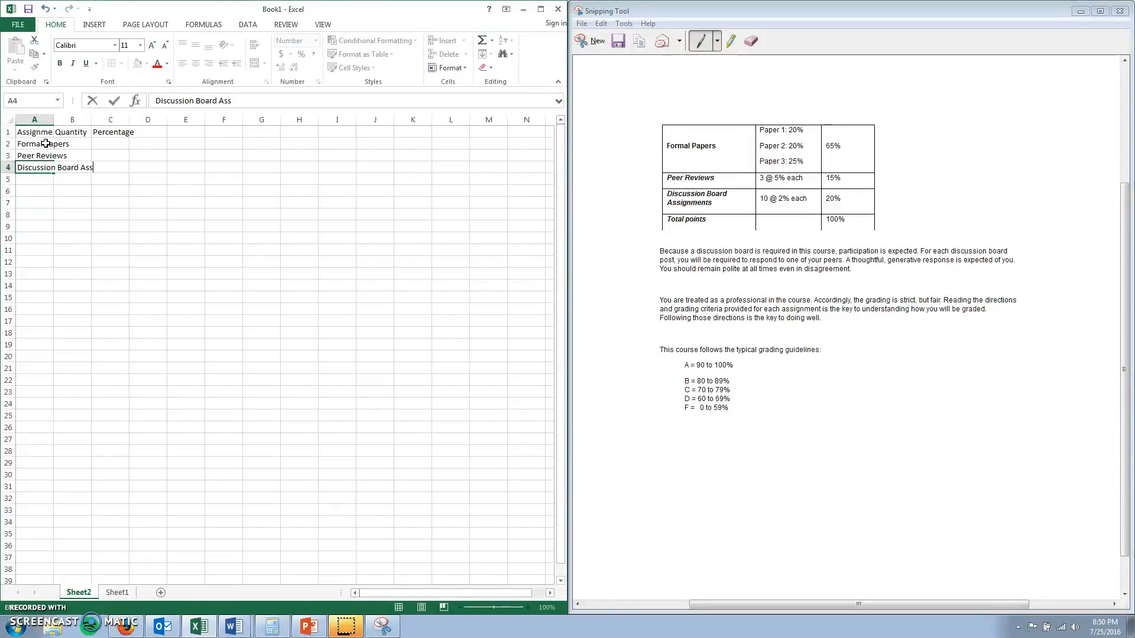
pyautogui.write('ignments')
pyautogui.press('Return')
pyautogui.write('Total Points')
pyautogui.press('Return')
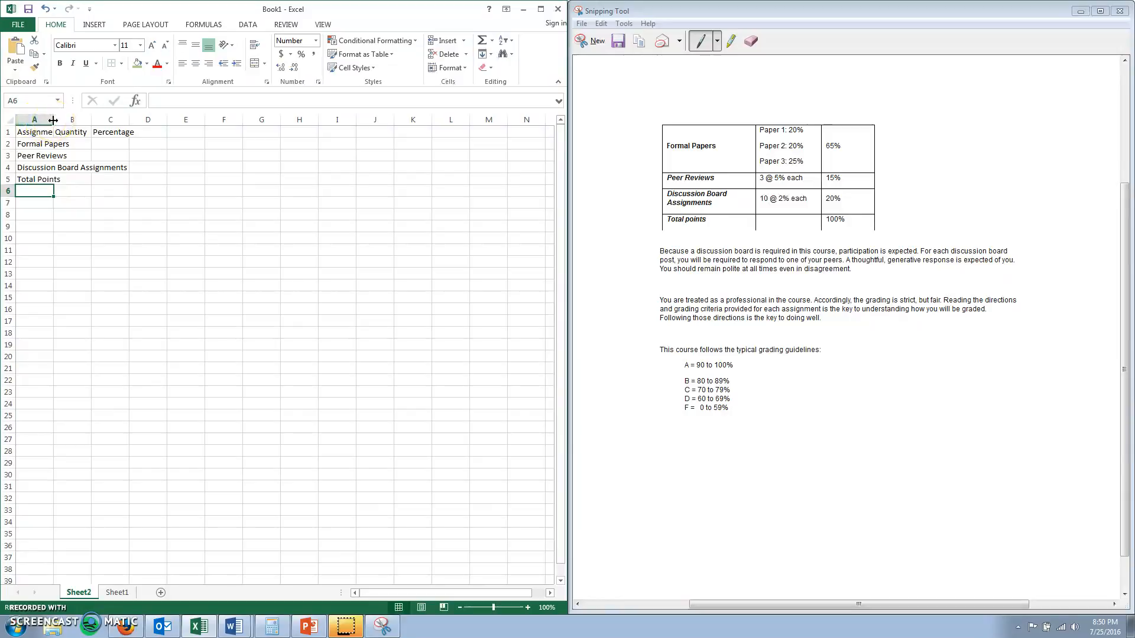
# Step: Autofit the widths of columns A, B and C to their contents
pyautogui.doubleClick(52, 120)
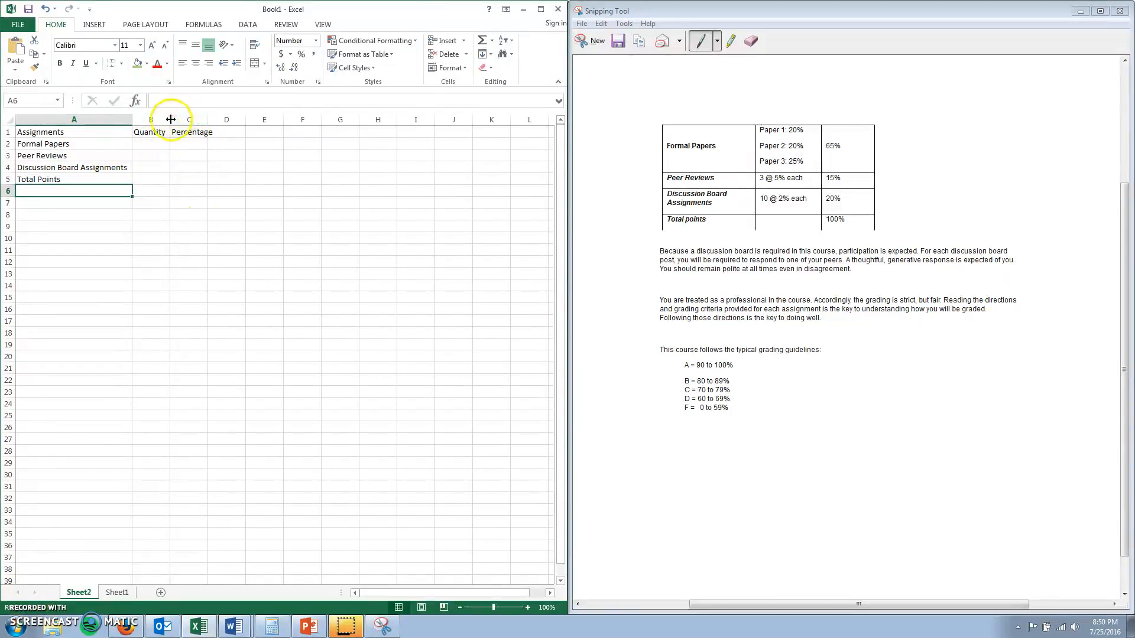
pyautogui.doubleClick(170, 120)
pyautogui.doubleClick(207, 119)
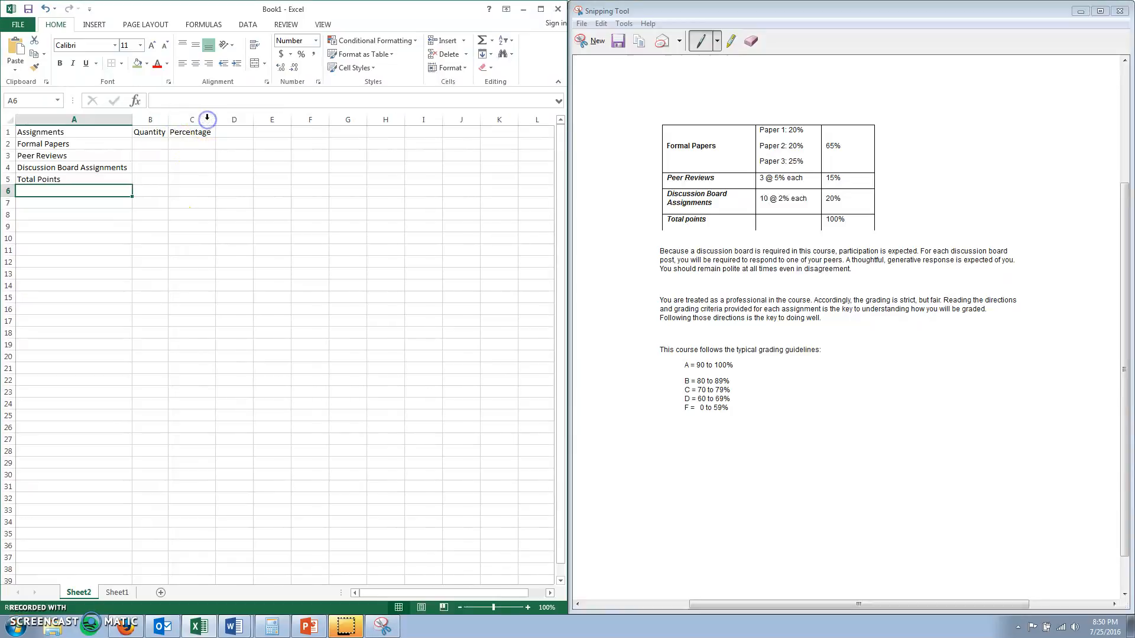
# Step: Enter the quantities 3 for Formal Papers, 3 for Peer Reviews and 10 for Discussion Board Assignments in B2:B4
pyautogui.click(154, 146)
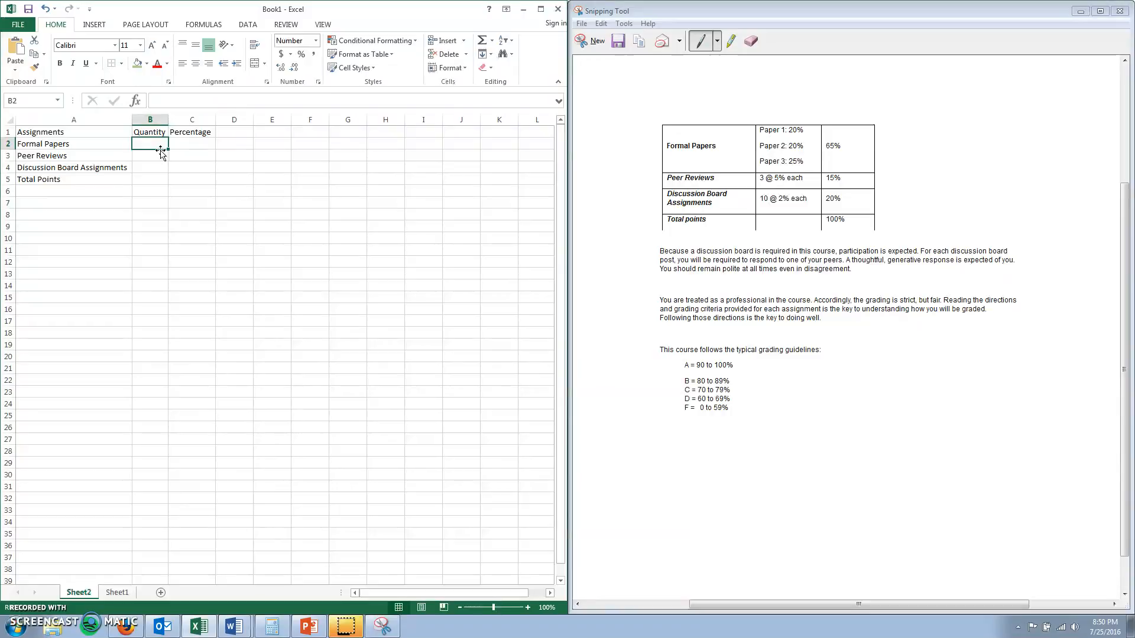
pyautogui.write('3')
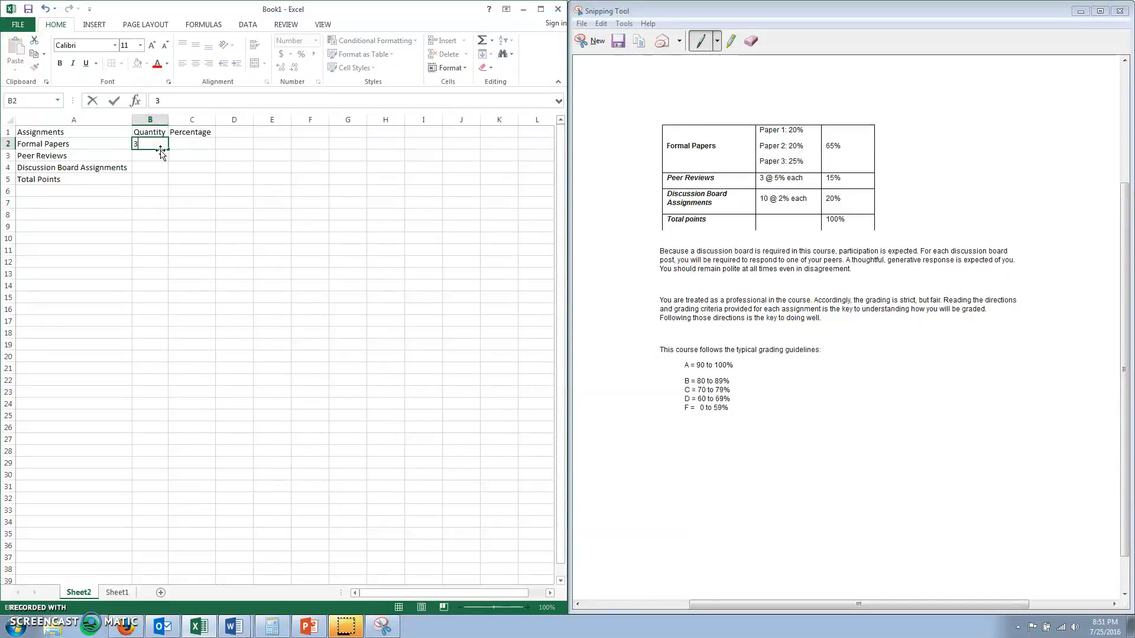
pyautogui.press('Return')
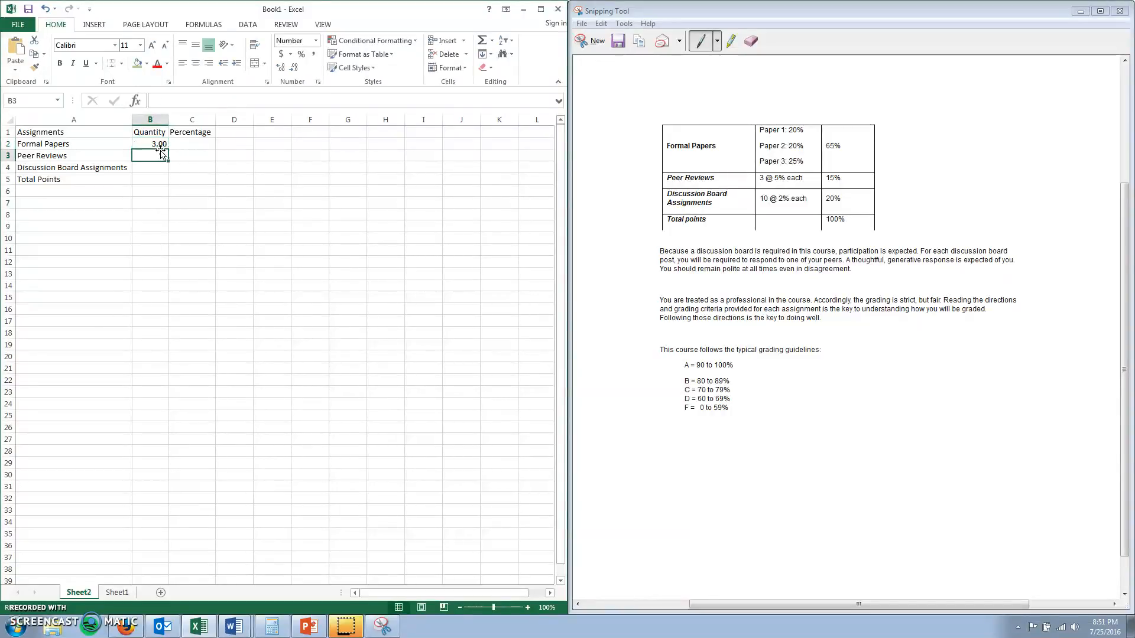
pyautogui.write('3')
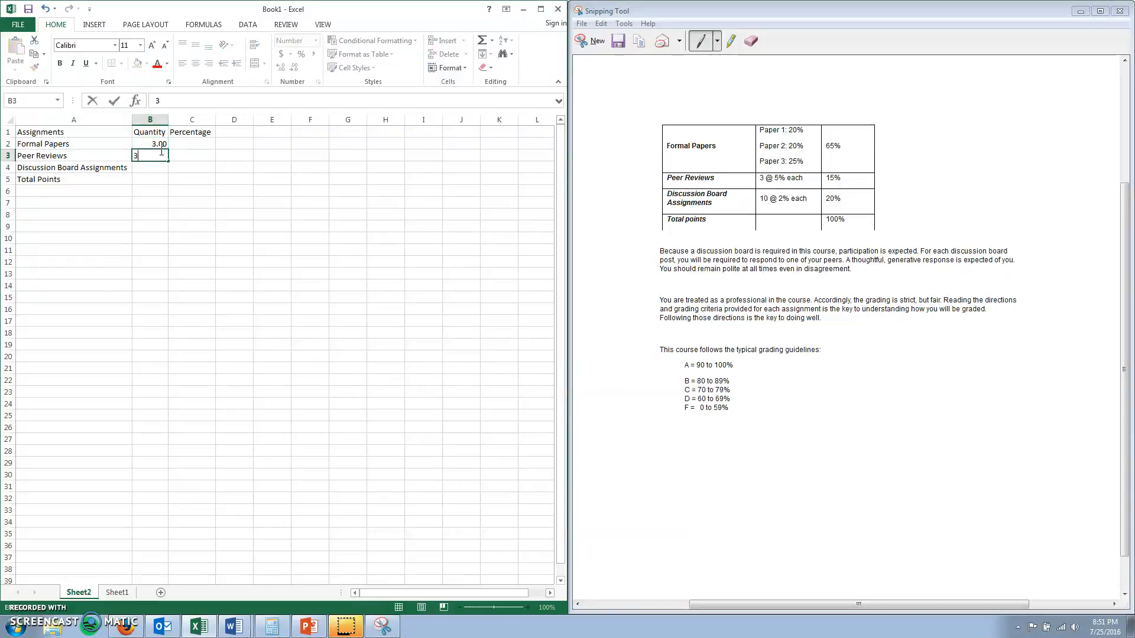
pyautogui.press('Return')
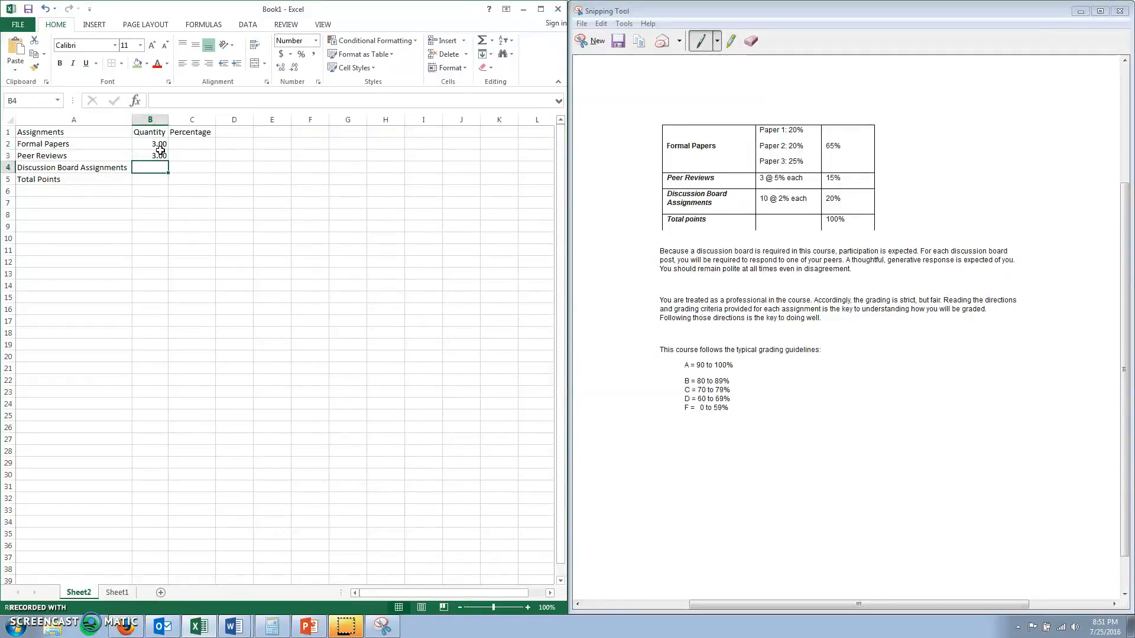
pyautogui.write('10')
pyautogui.press('Return')
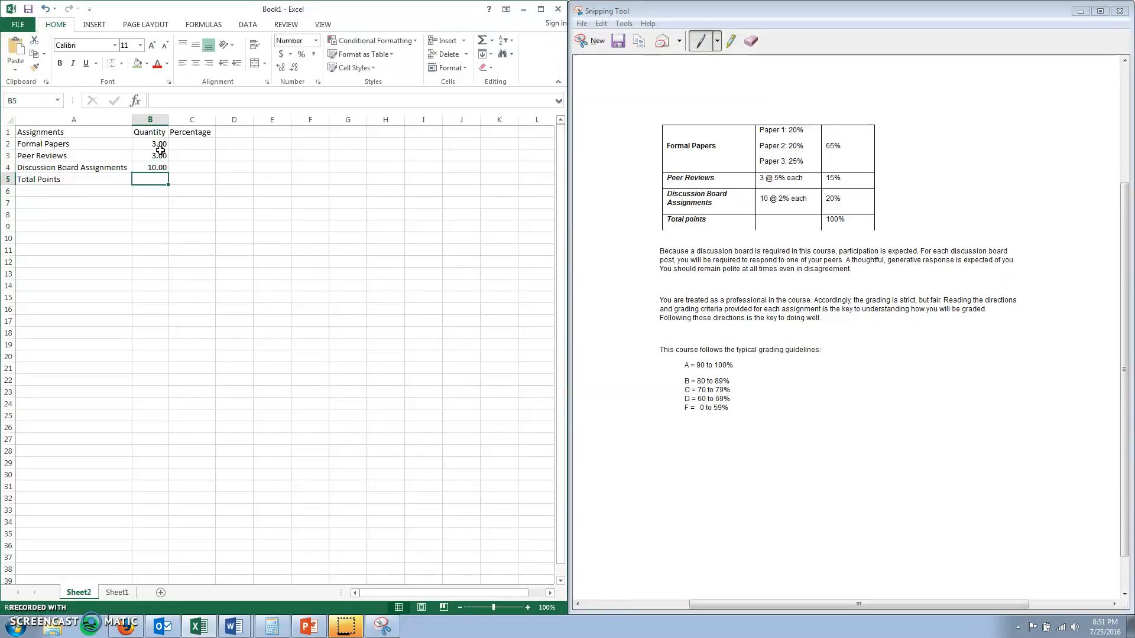
# Step: Enter the percentages 65 for Formal Papers, 15 for Peer Reviews and 20 for Discussion Board Assignments in C2:C4
pyautogui.click(192, 143)
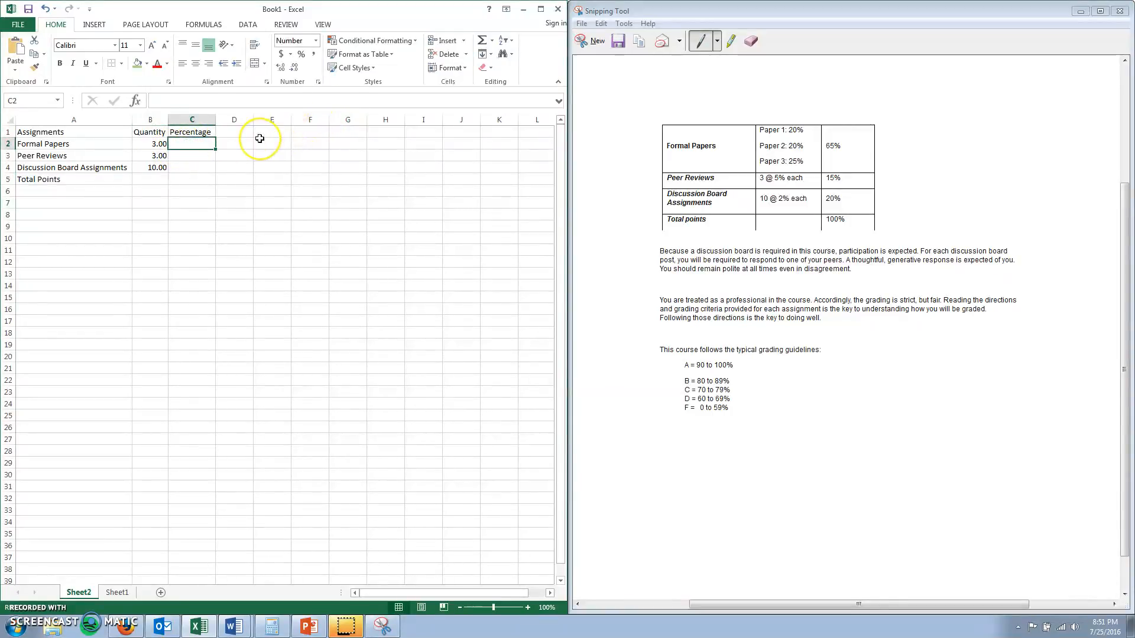
pyautogui.write('65')
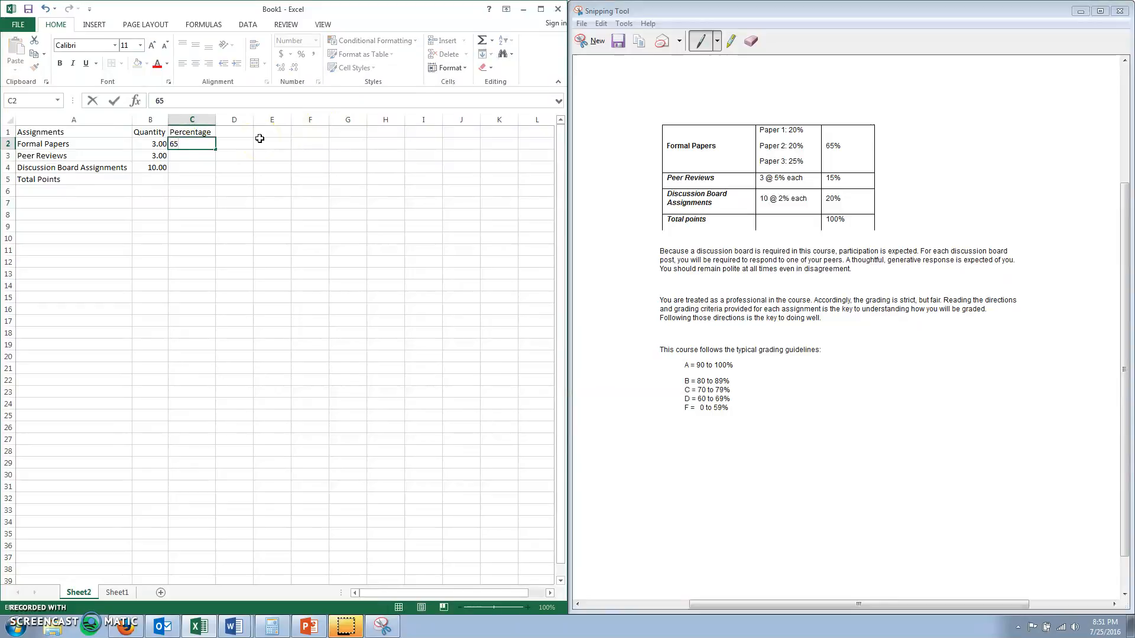
pyautogui.press('Return')
pyautogui.write('15')
pyautogui.press('Return')
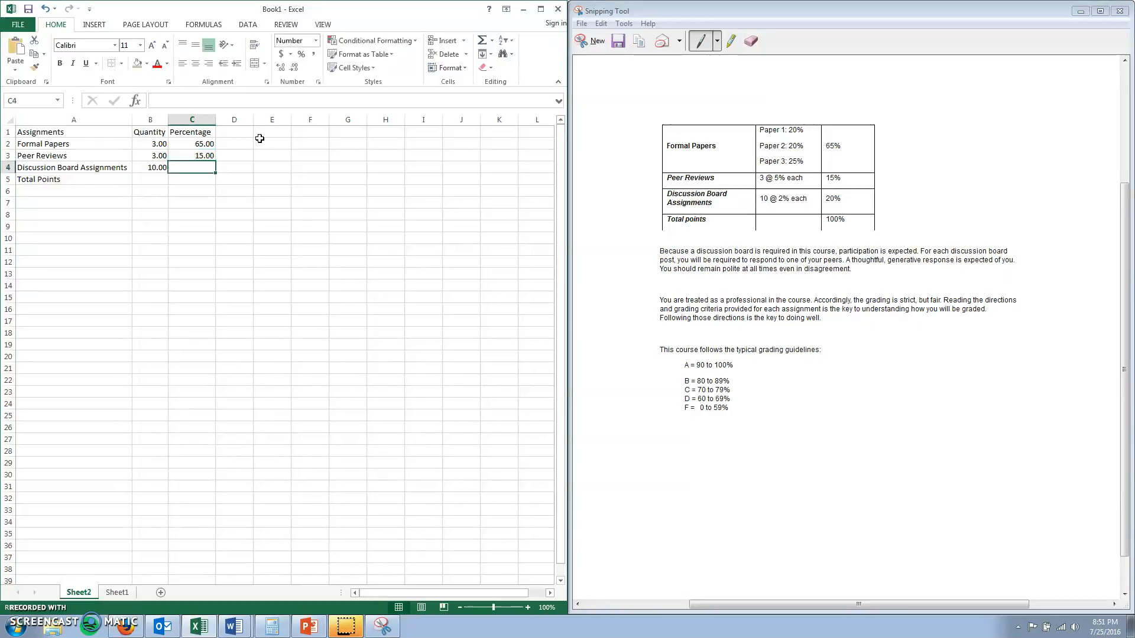
pyautogui.write('20')
pyautogui.press('Return')
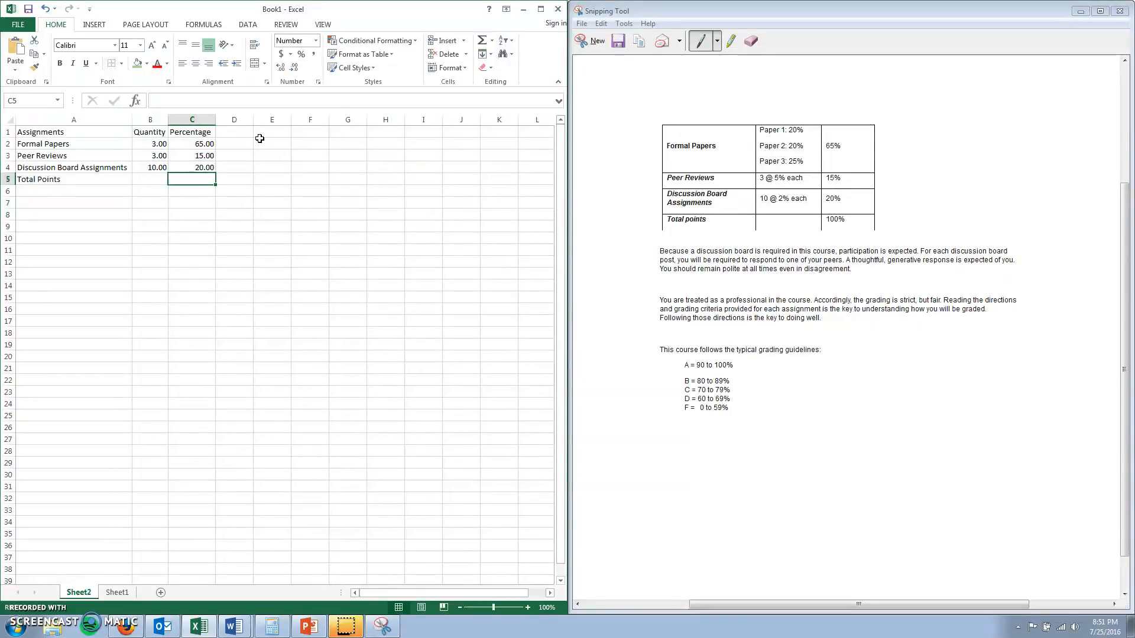
# Step: Total the percentages in the Total Points row by entering a SUM of C2:C4 in cell C5
pyautogui.write('=')
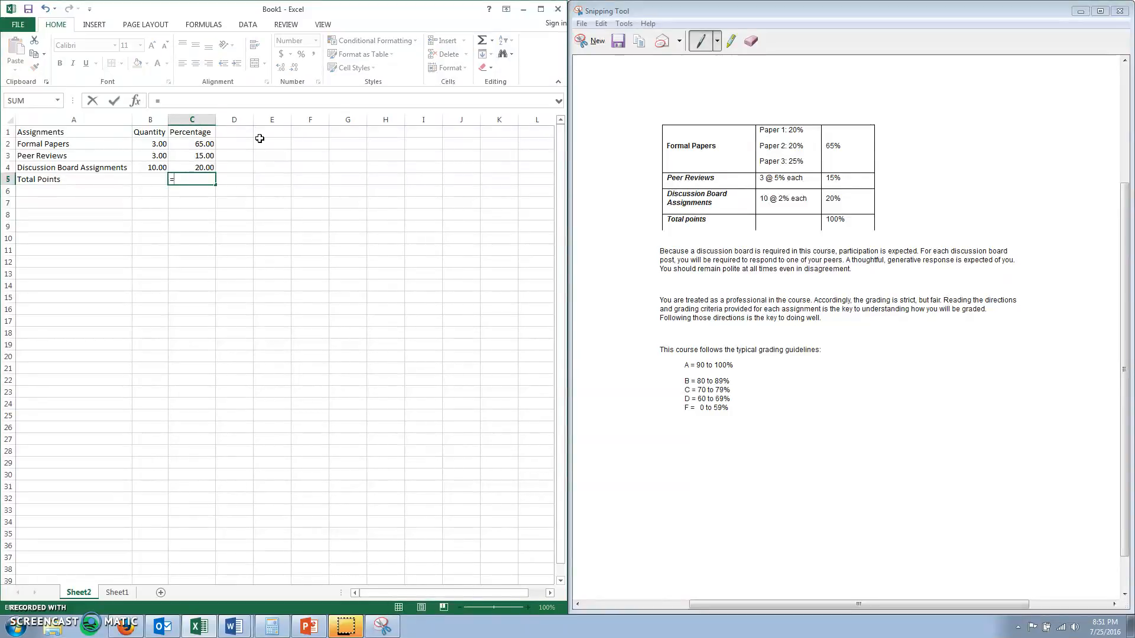
pyautogui.write('sum')
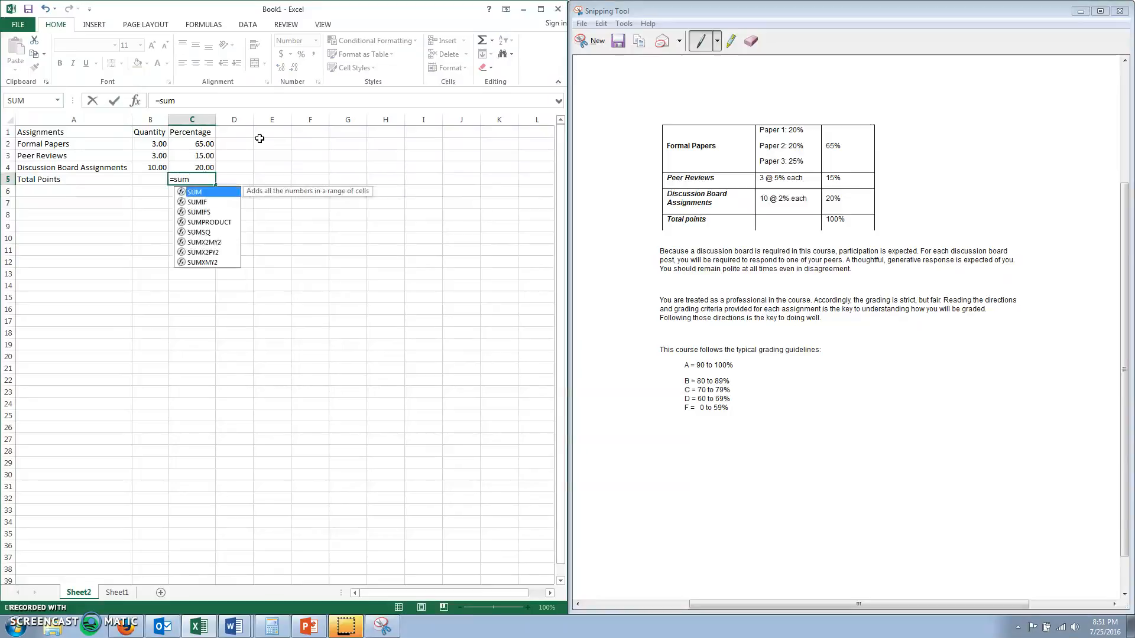
pyautogui.write('(')
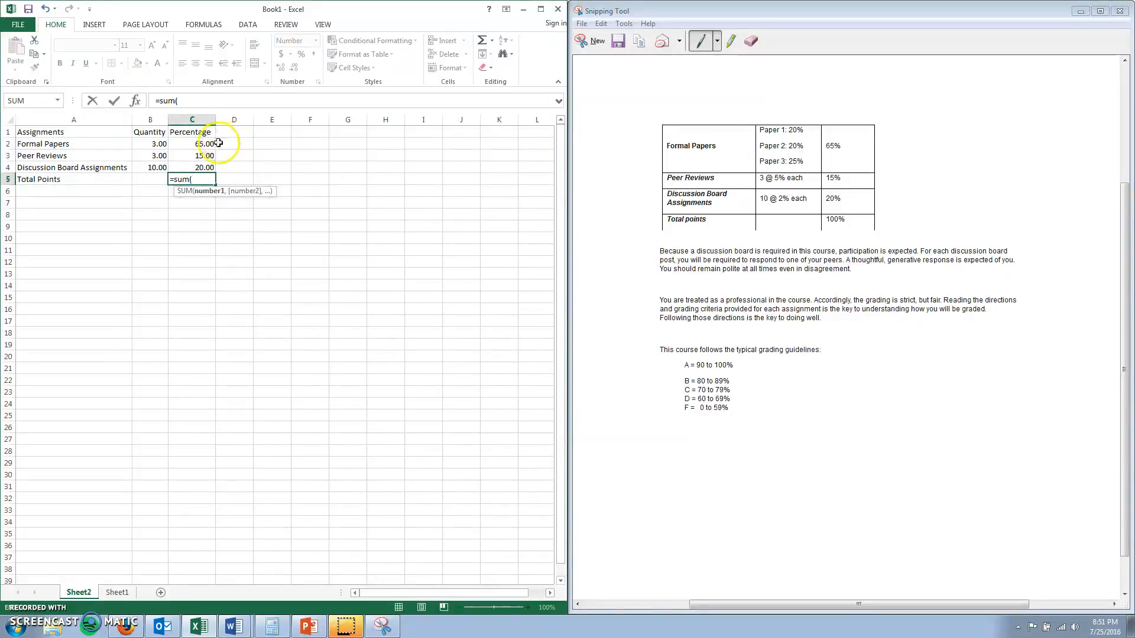
pyautogui.moveTo(203, 144); pyautogui.dragTo(206, 168)
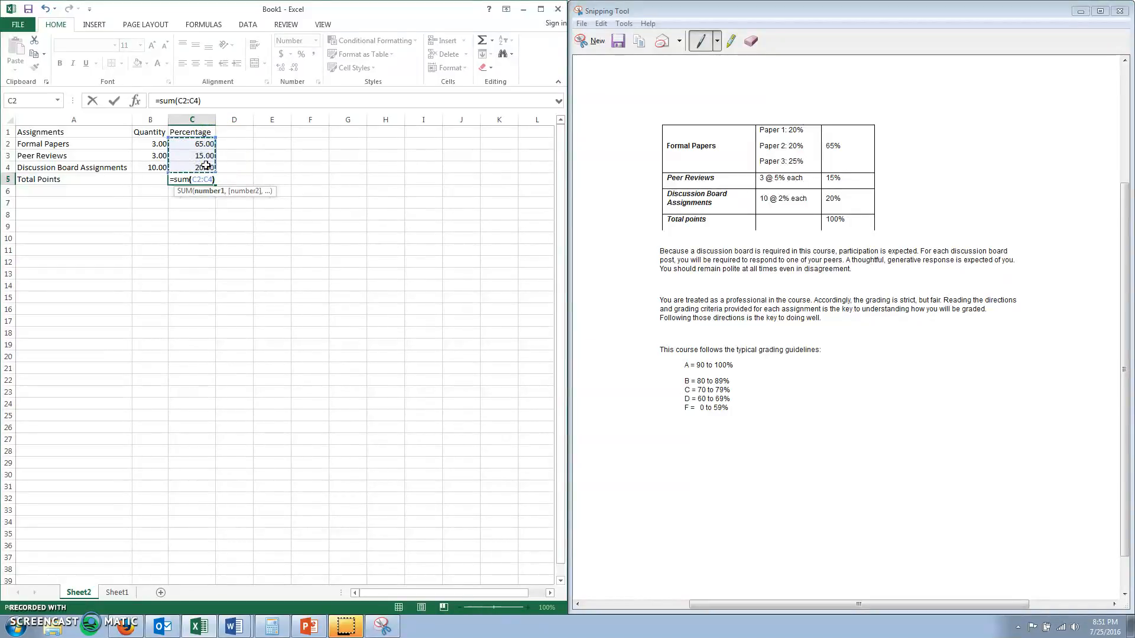
pyautogui.press('Return')
pyautogui.click(204, 191)
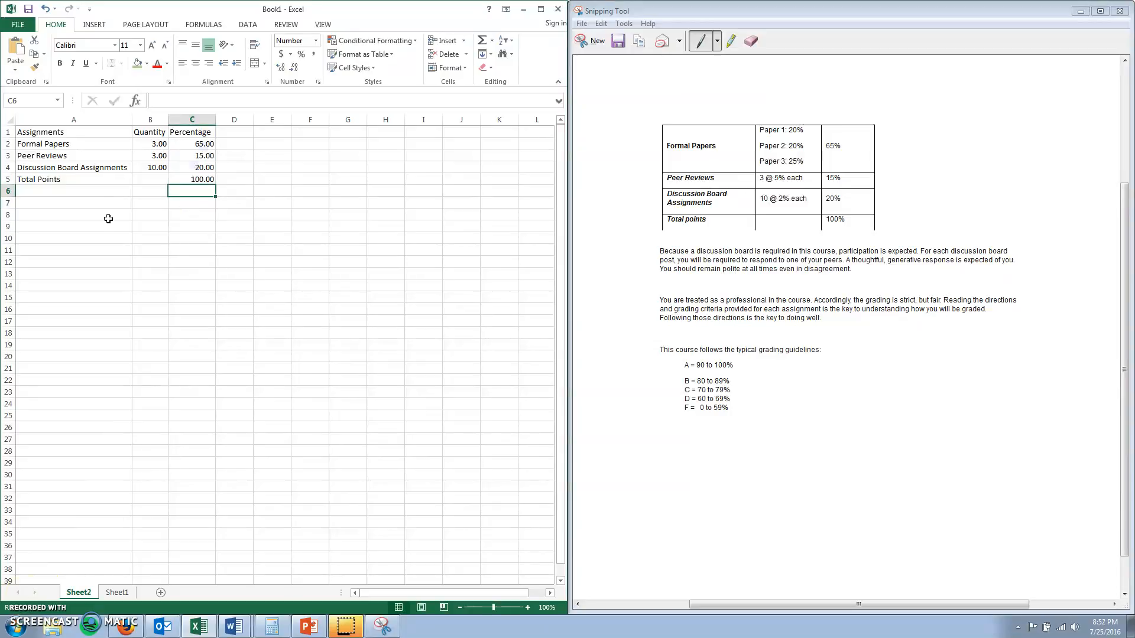
# Step: Fill the assignment column cells A1:A5 with a medium green theme color
pyautogui.moveTo(95, 179); pyautogui.dragTo(96, 128)
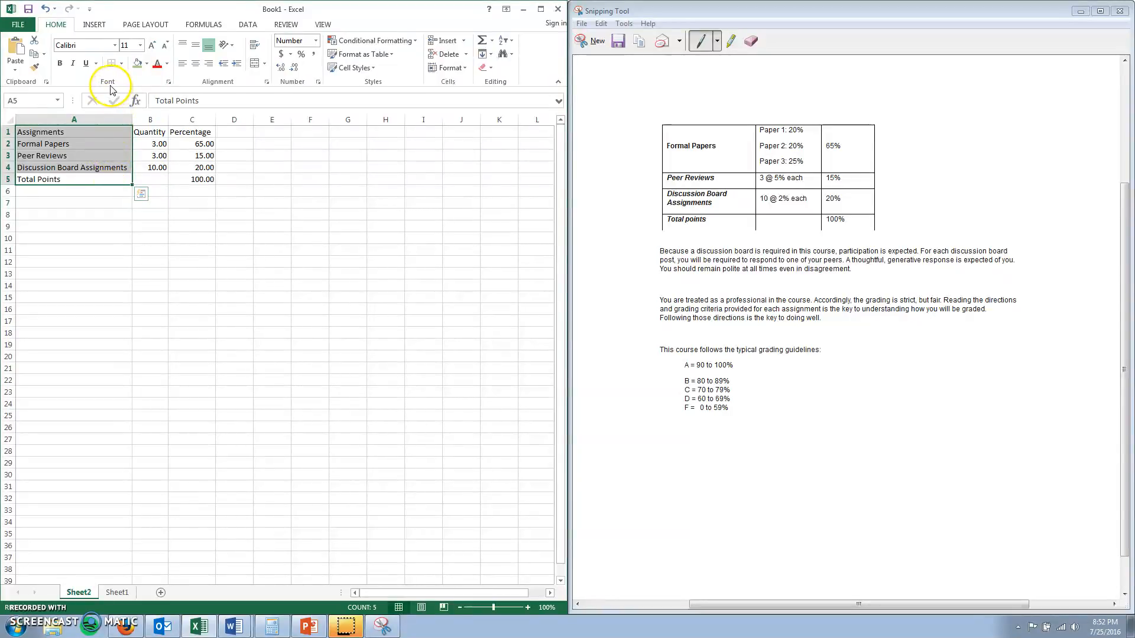
pyautogui.click(146, 64)
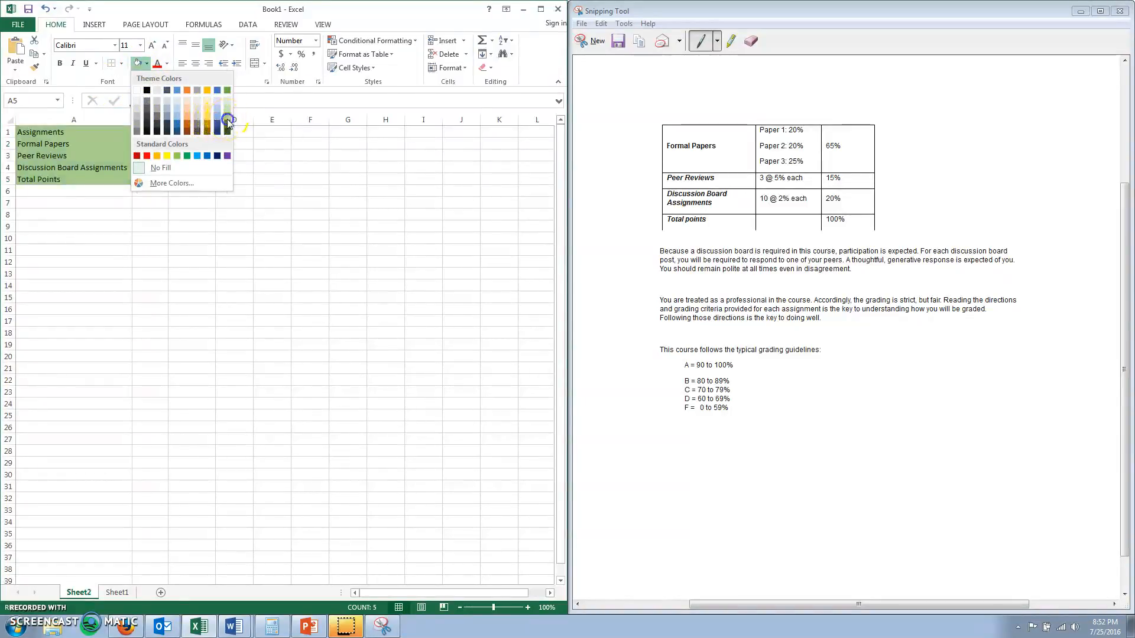
pyautogui.click(227, 121)
pyautogui.click(93, 167)
# Step: Fill the header row cells A1:C1 with the same green as the assignment column
pyautogui.click(111, 130)
pyautogui.moveTo(111, 131); pyautogui.dragTo(200, 131)
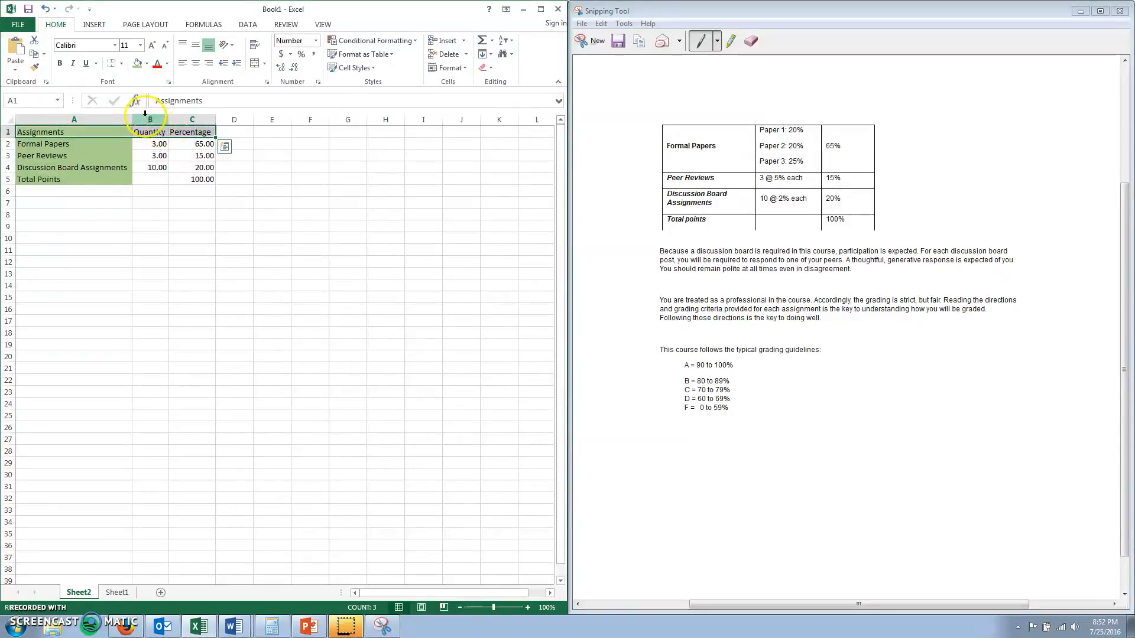
pyautogui.click(137, 64)
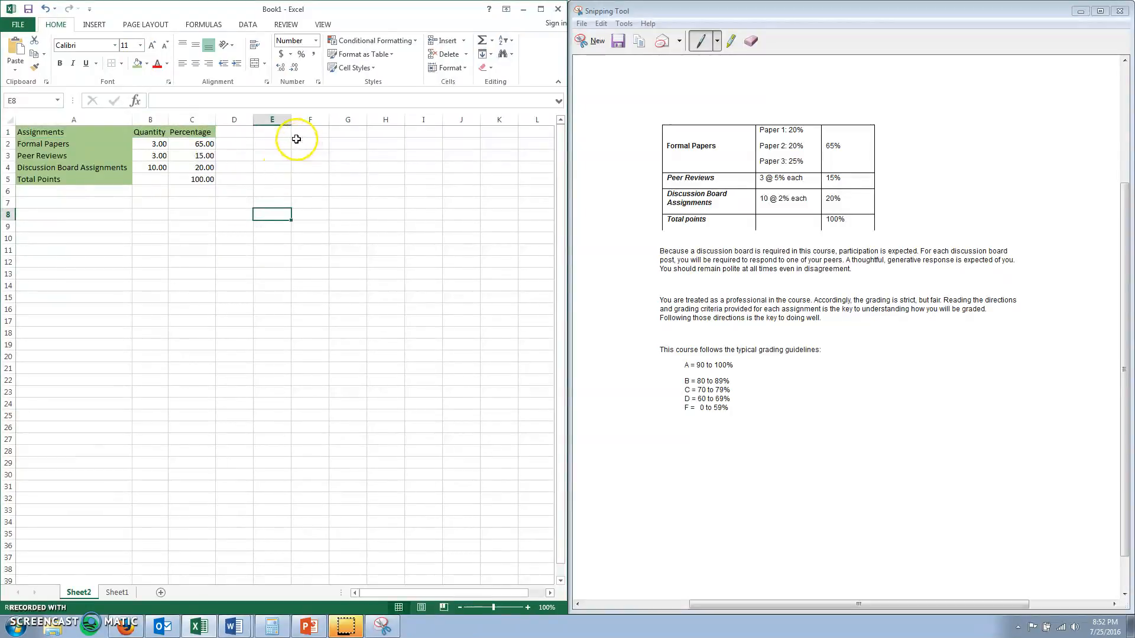
# Step: Enter the heading Grading Scale in cell E1
pyautogui.click(285, 132)
pyautogui.write('Grad')
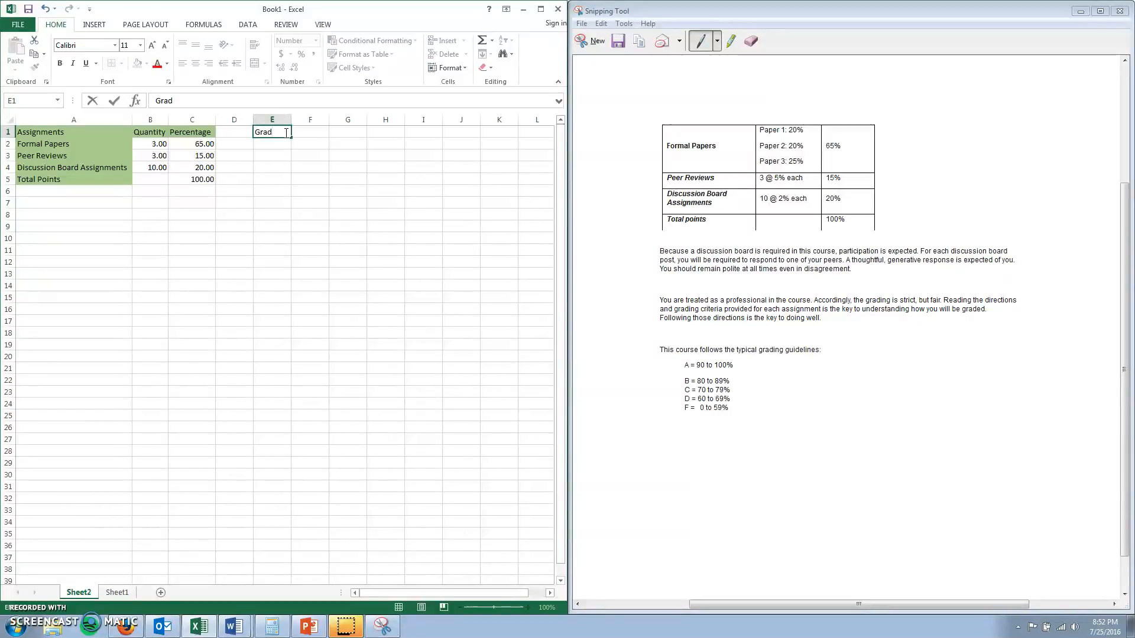
pyautogui.write('ing Scale')
pyautogui.press('Return')
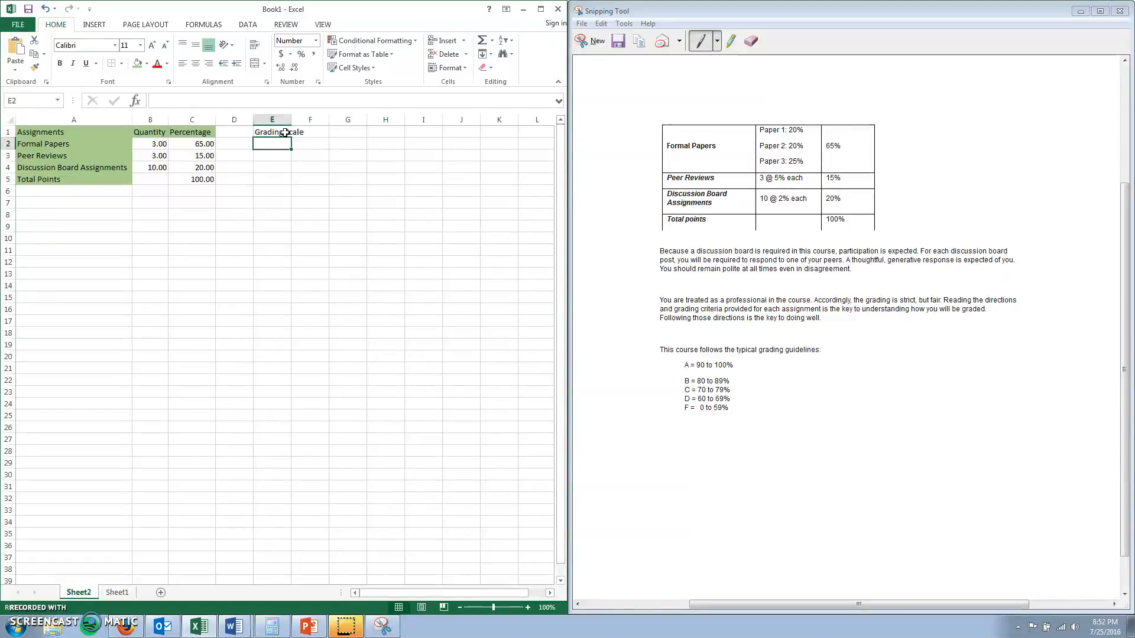
# Step: List the letter grades A, B, C, D and F down cells E2:E6 under the Grading Scale heading
pyautogui.write('A')
pyautogui.press('Return')
pyautogui.write('B')
pyautogui.press('Return')
pyautogui.write('C')
pyautogui.press('Return')
pyautogui.write('D')
pyautogui.press('Return')
pyautogui.write('F')
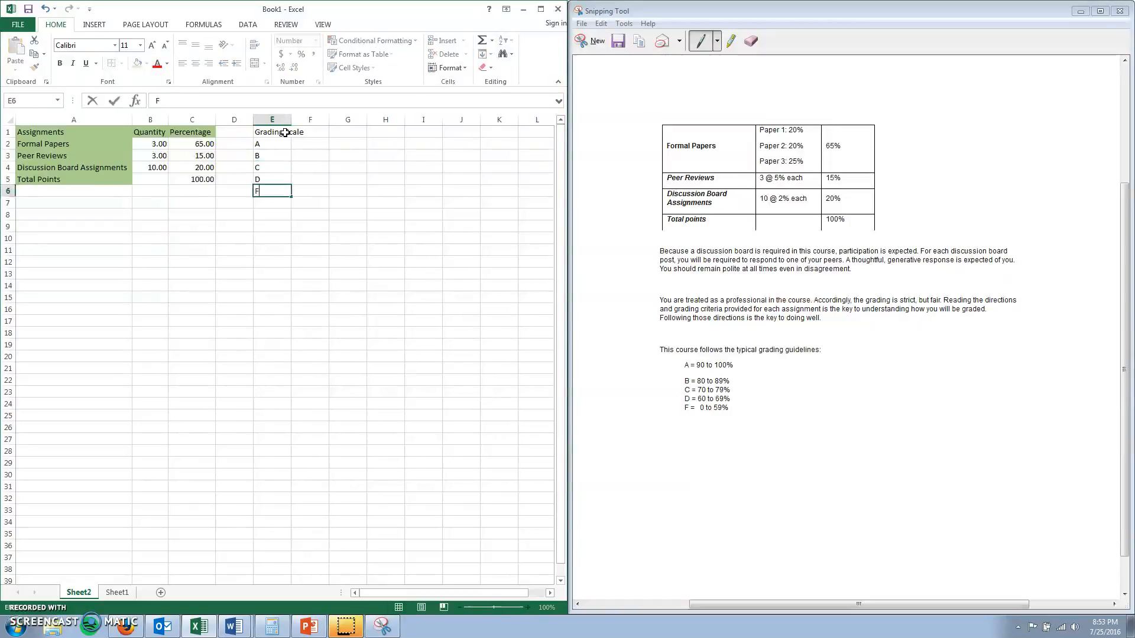
pyautogui.press('Tab')
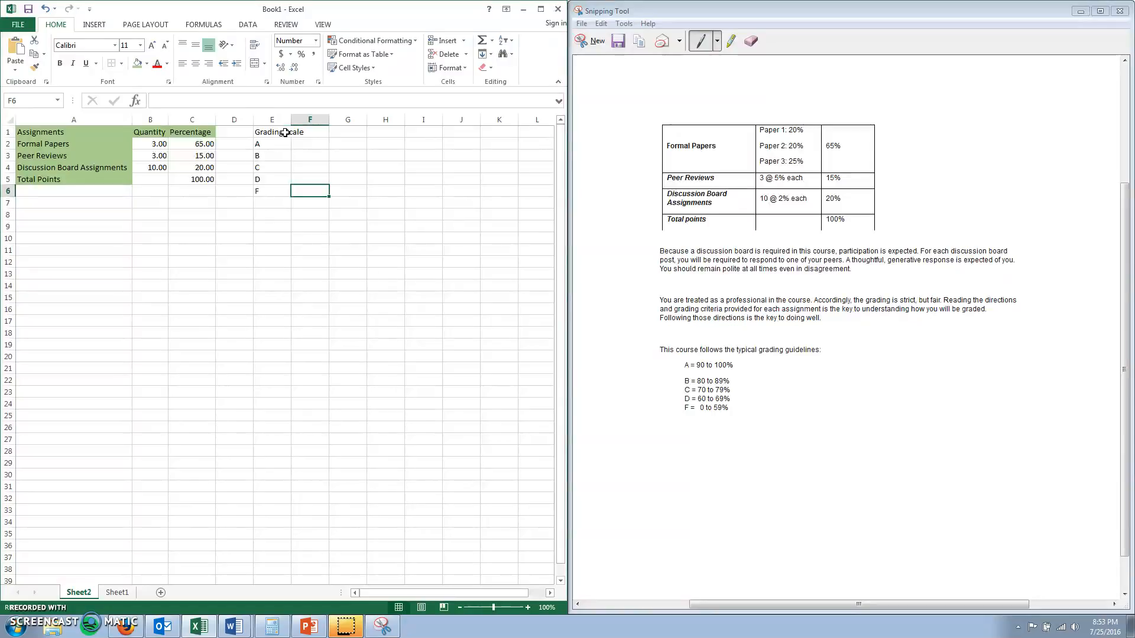
# Step: Enter the grade ranges 90 to 100, 80 to 89, 70 to 79, 60to 69 and 0 to 59 in F2:F6
pyautogui.click(314, 143)
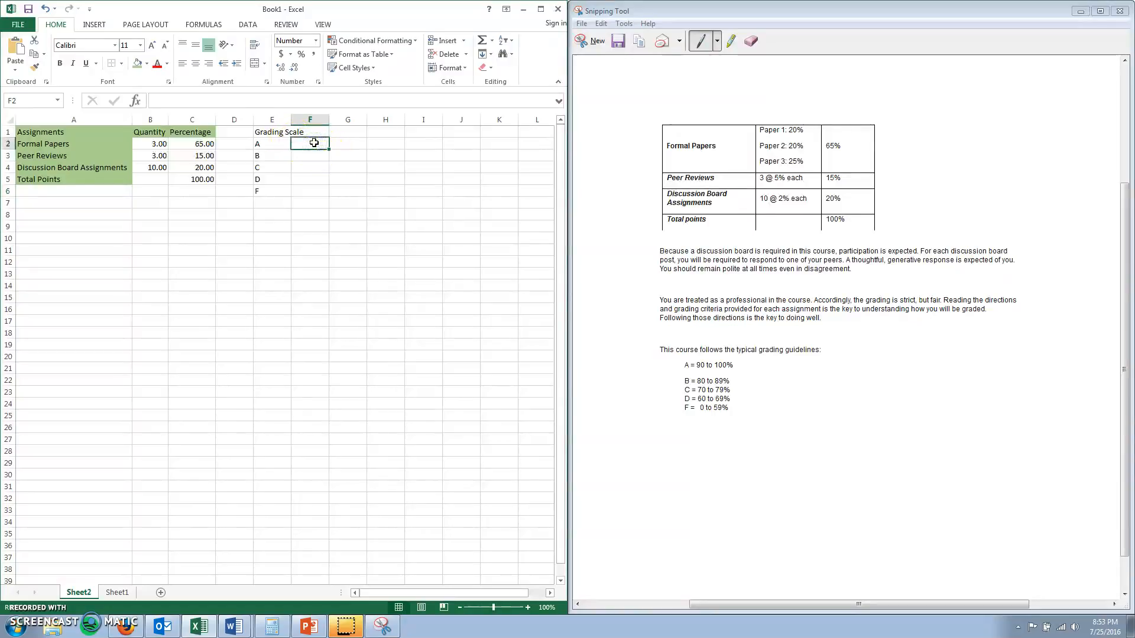
pyautogui.write('90 to 100')
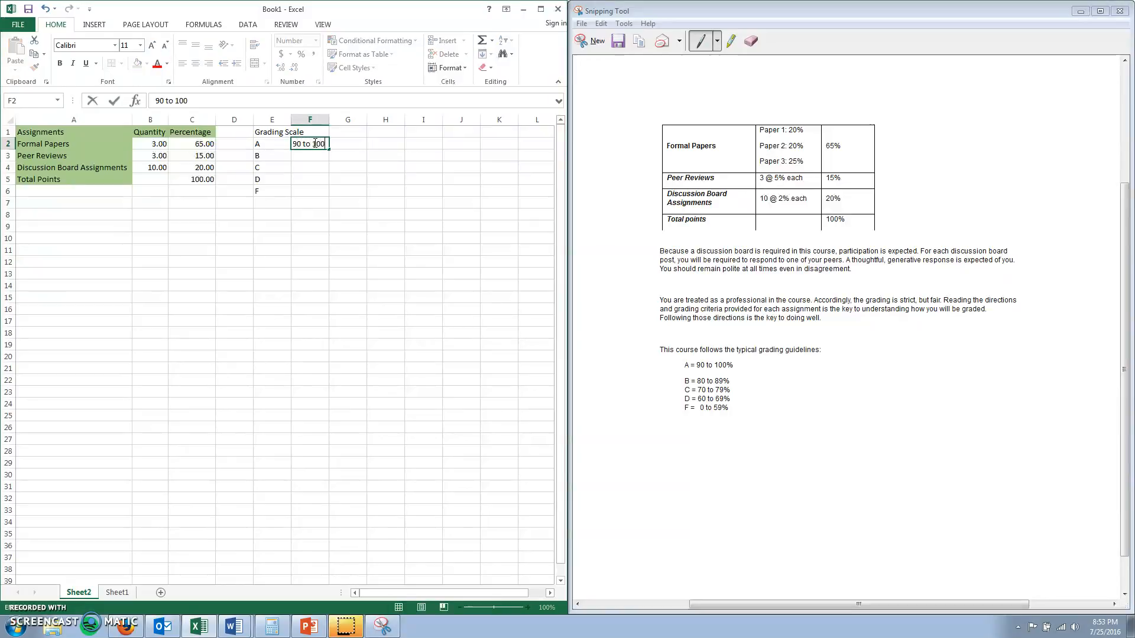
pyautogui.press('Return')
pyautogui.write('80')
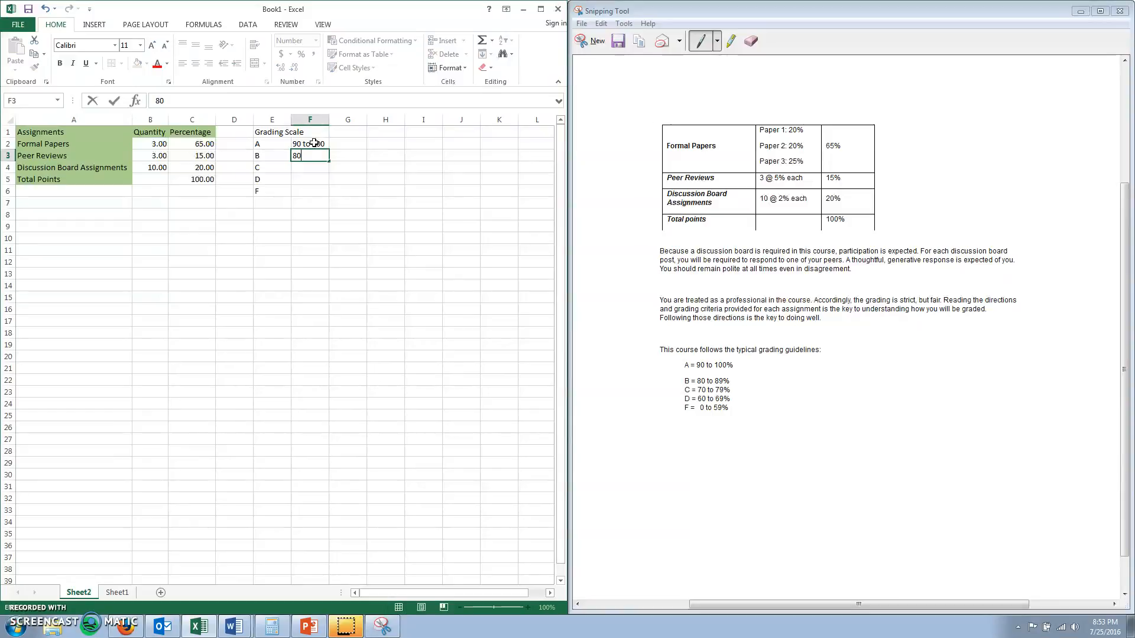
pyautogui.write(' to 89')
pyautogui.press('Return')
pyautogui.write('70 to')
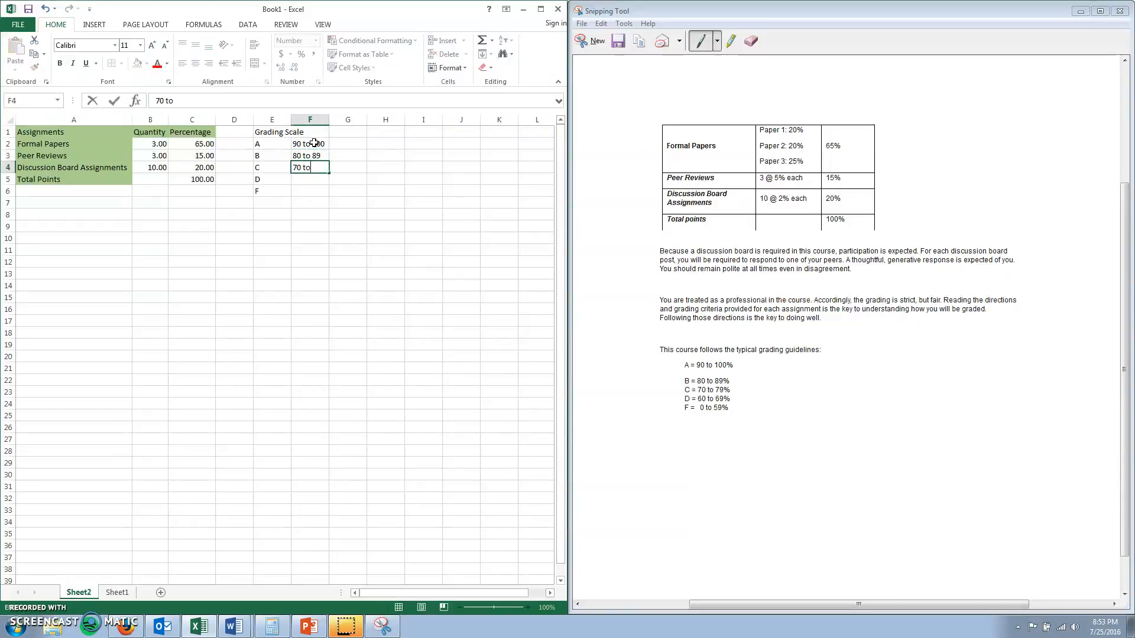
pyautogui.press('Return')
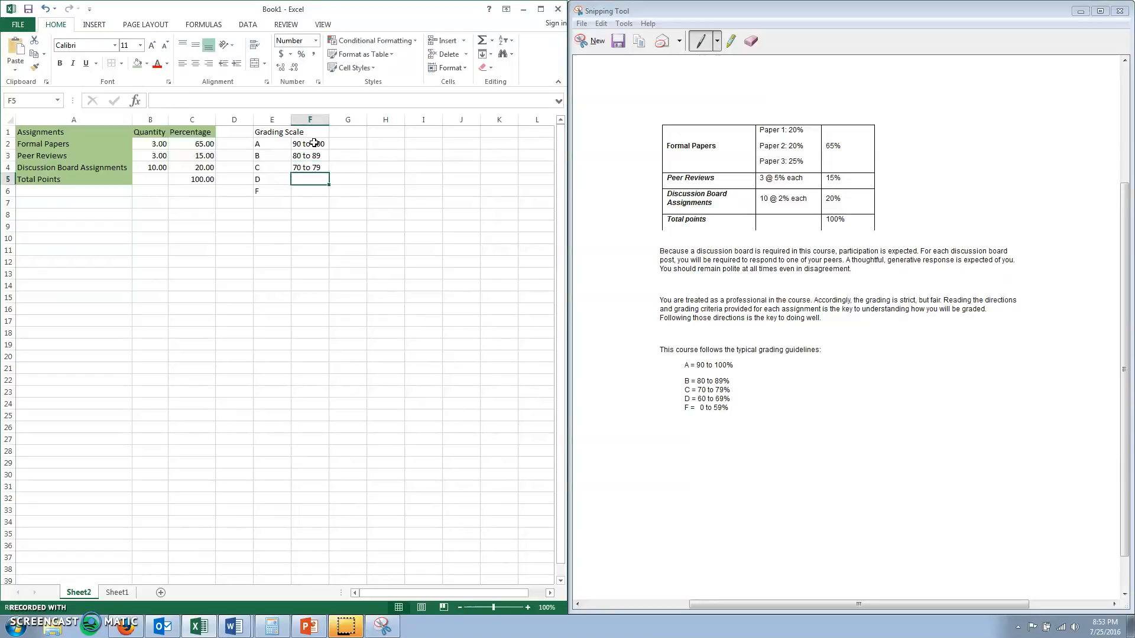
pyautogui.write('60to 69')
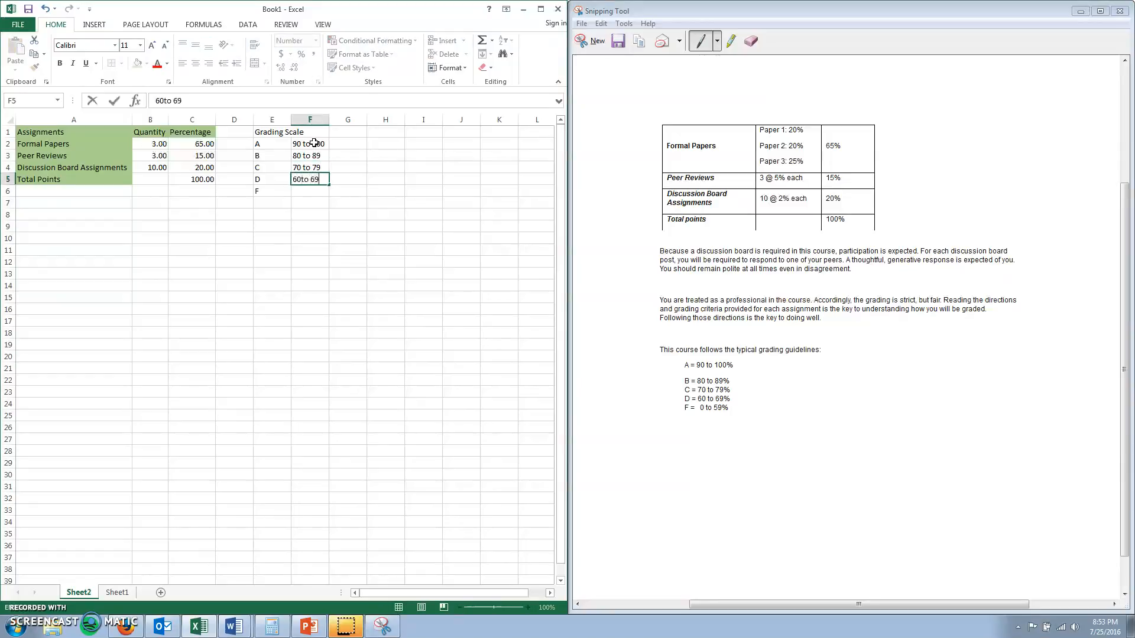
pyautogui.press('Return')
pyautogui.write('0 to')
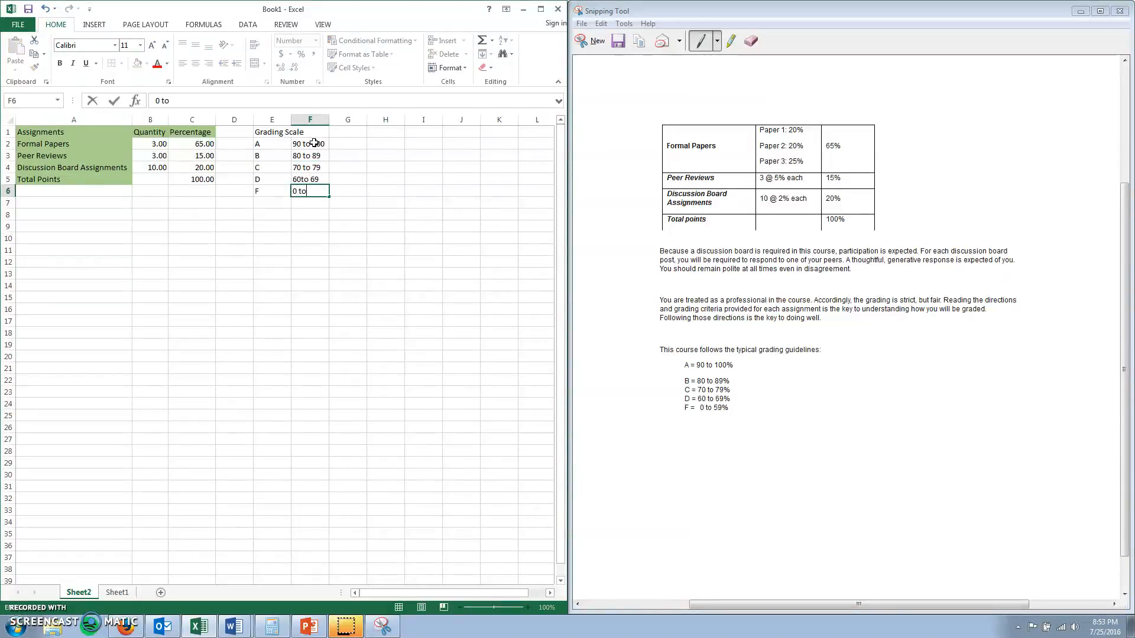
pyautogui.write(' 59')
pyautogui.press('Return')
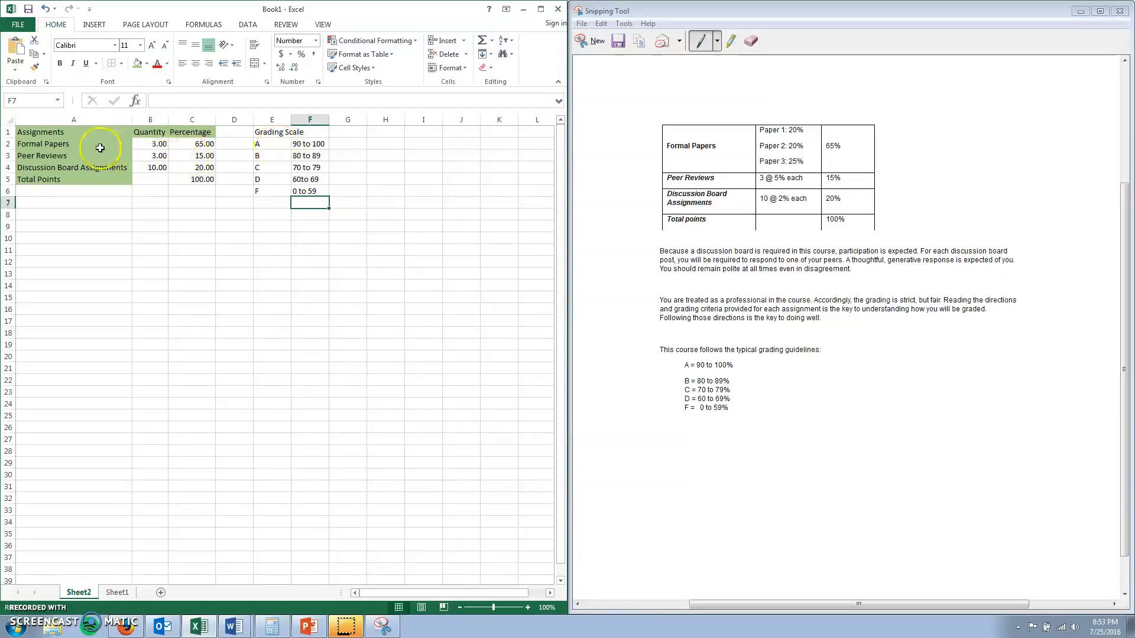
pyautogui.moveTo(71, 144); pyautogui.dragTo(68, 167)
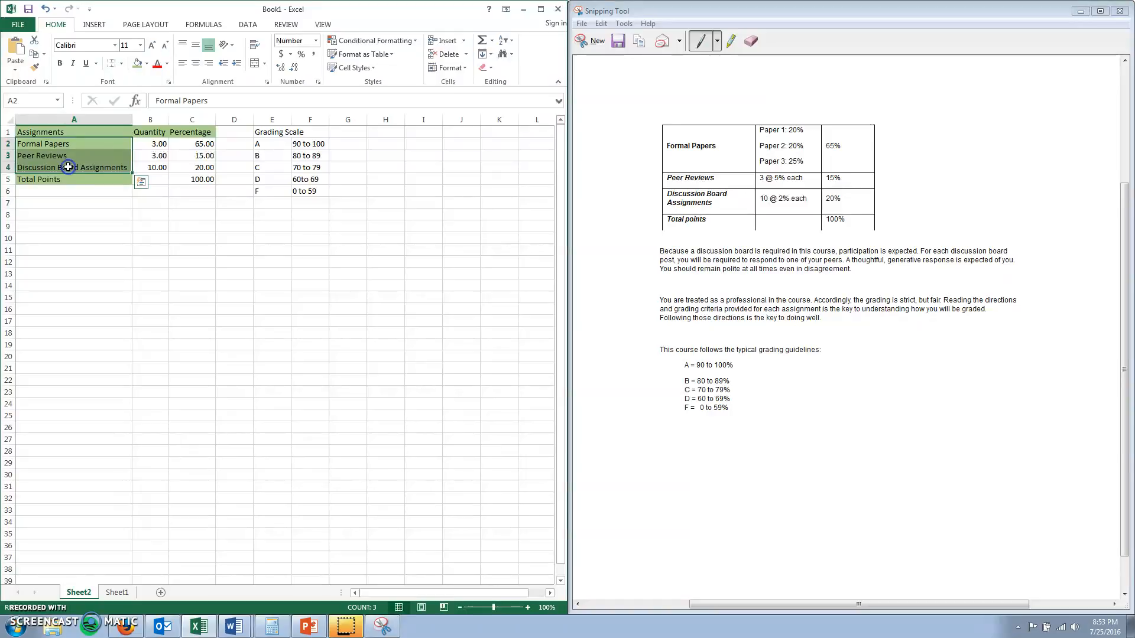
pyautogui.click(68, 176)
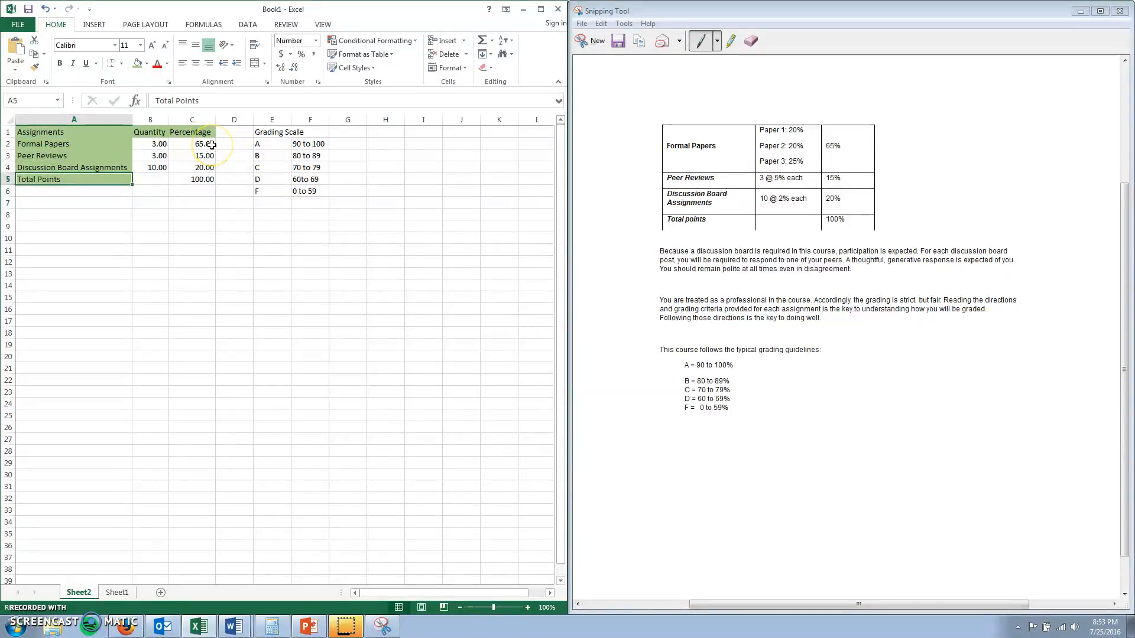
pyautogui.moveTo(211, 144); pyautogui.dragTo(201, 168)
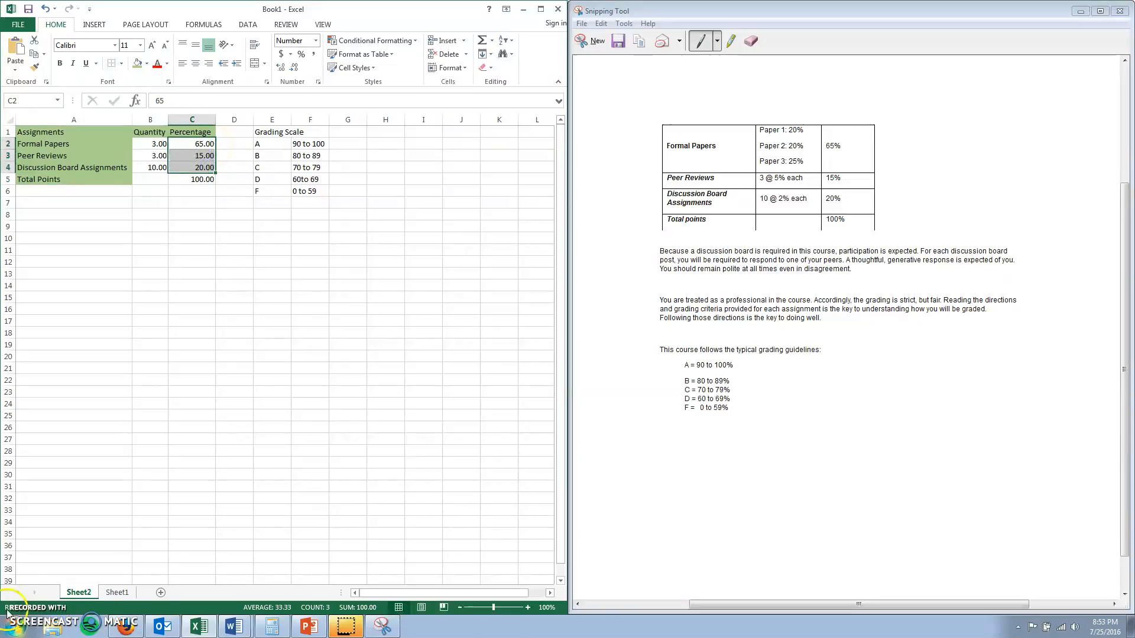
pyautogui.click(271, 285)
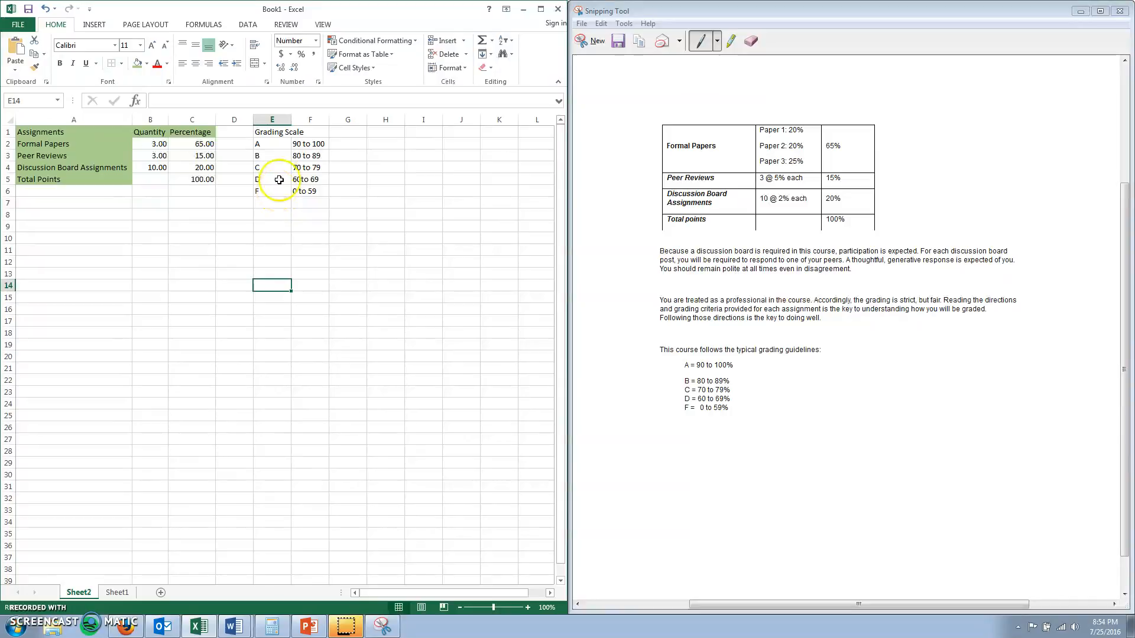
# Step: Merge and center the Grading Scale heading across cells E1:F1
pyautogui.click(275, 132)
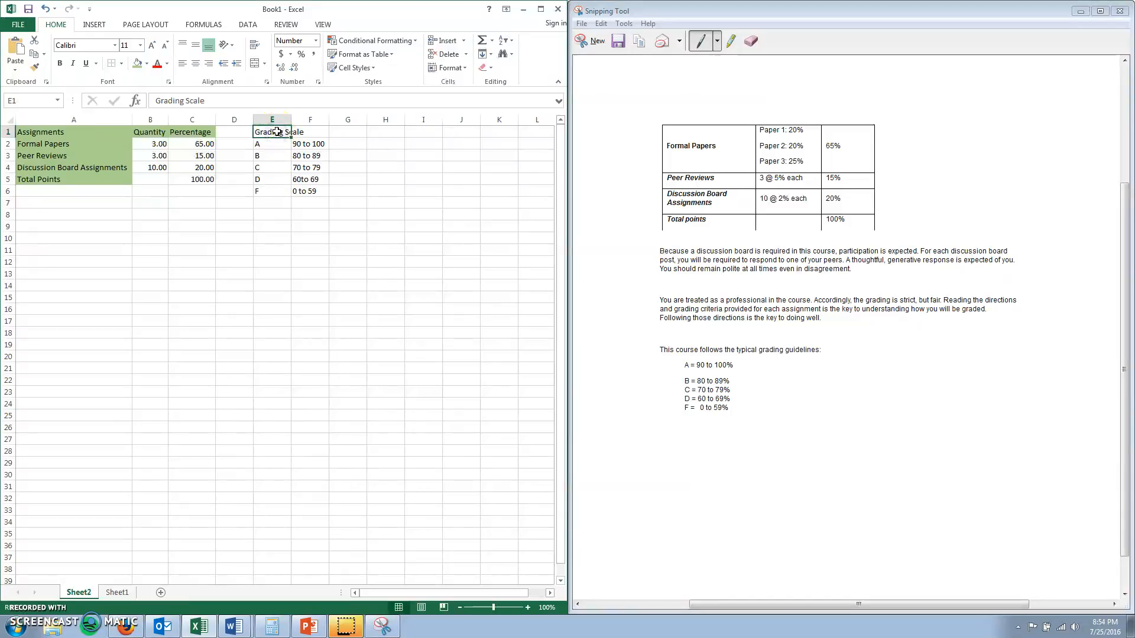
pyautogui.moveTo(277, 131); pyautogui.dragTo(317, 131)
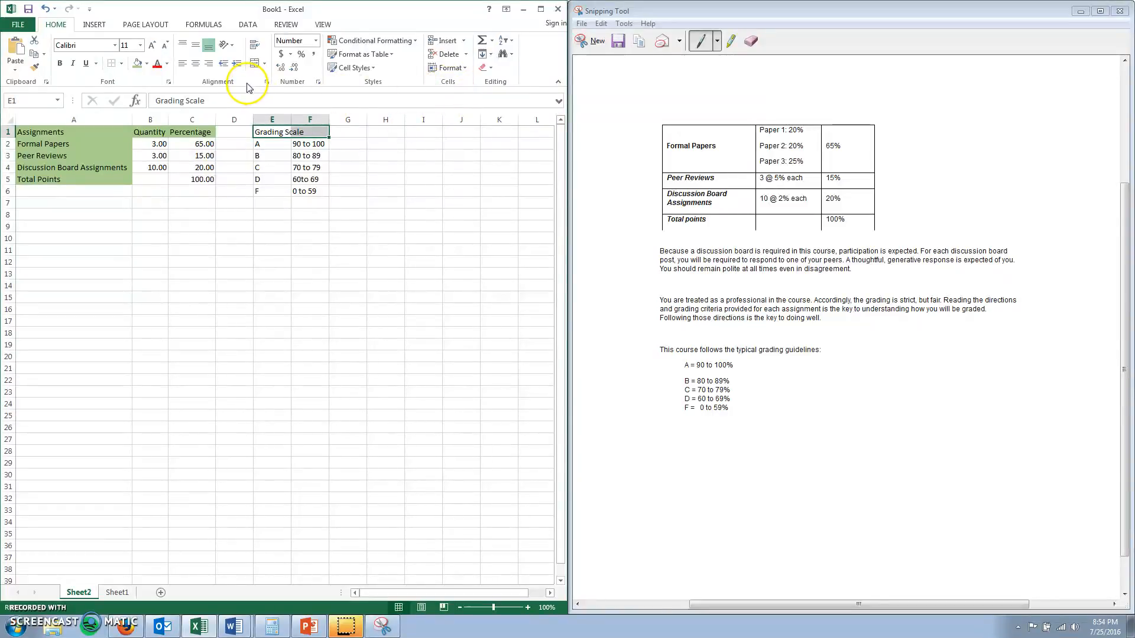
pyautogui.click(255, 64)
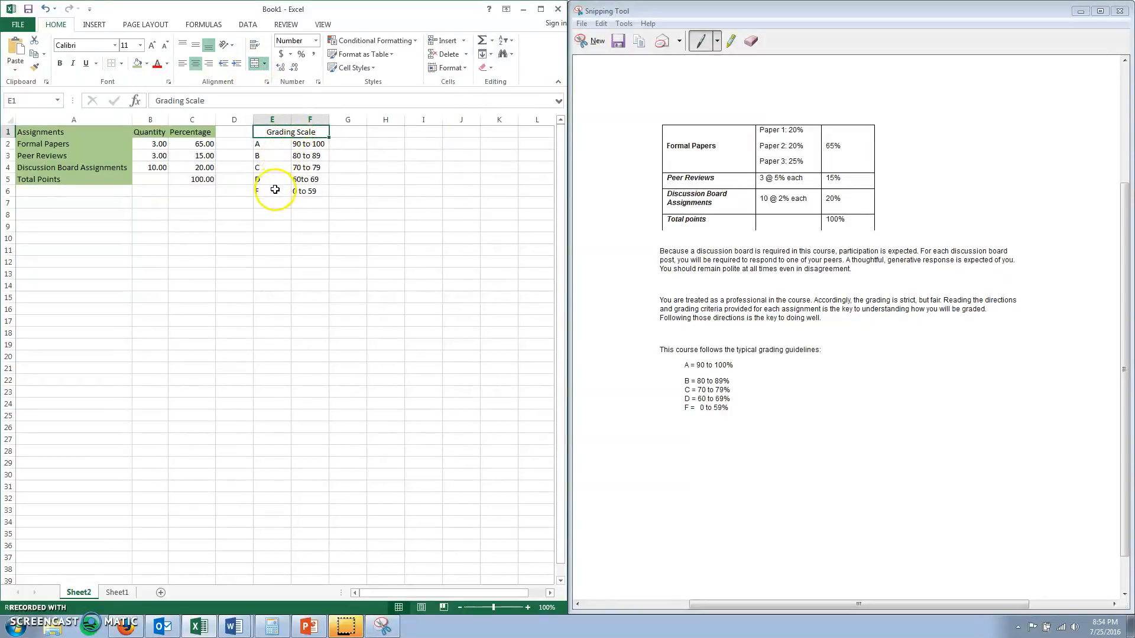
# Step: Fill the letter grade cells E2:E6 and the merged Grading Scale heading with the same green
pyautogui.moveTo(275, 193); pyautogui.dragTo(269, 142)
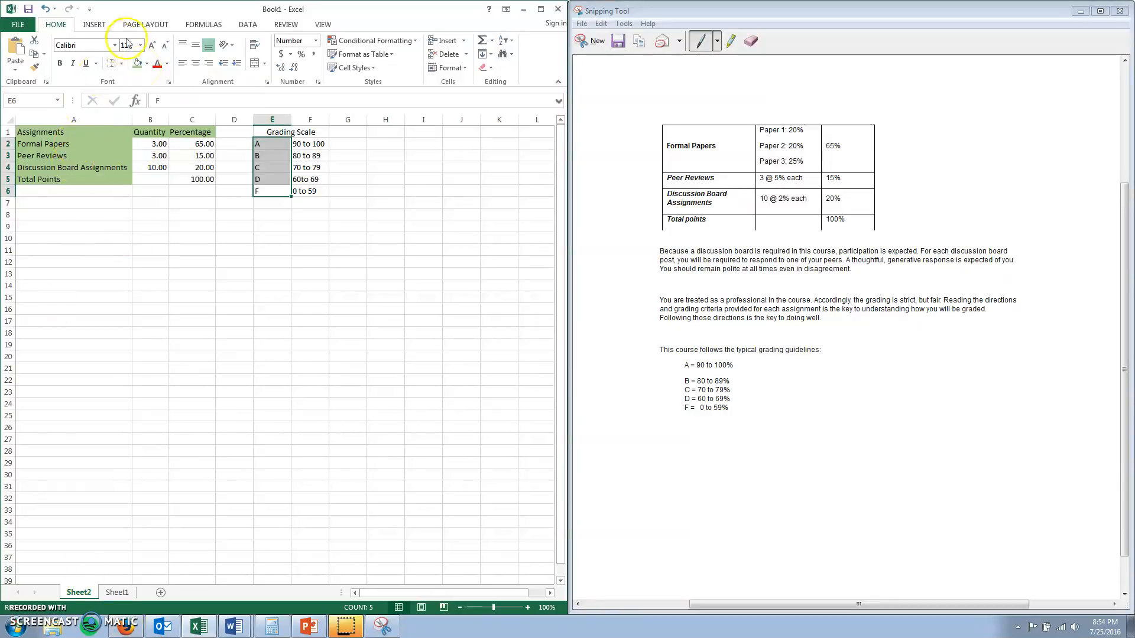
pyautogui.click(137, 63)
pyautogui.click(278, 132)
pyautogui.click(137, 63)
# Step: Enter the section title Formal Papers in cell A8
pyautogui.click(66, 213)
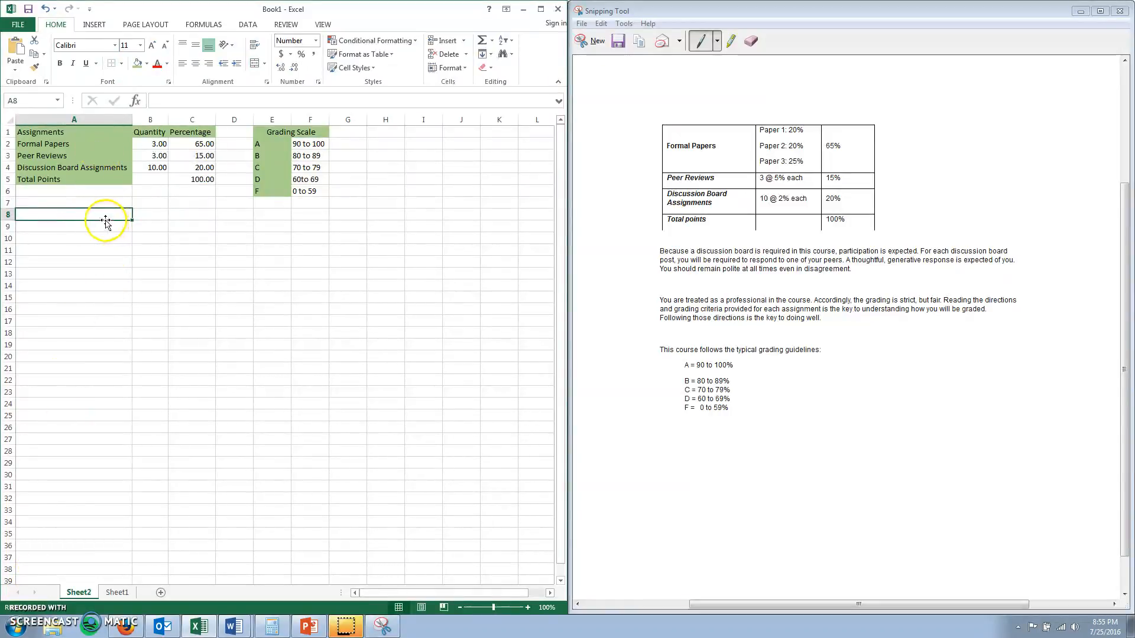
pyautogui.write('Formal ')
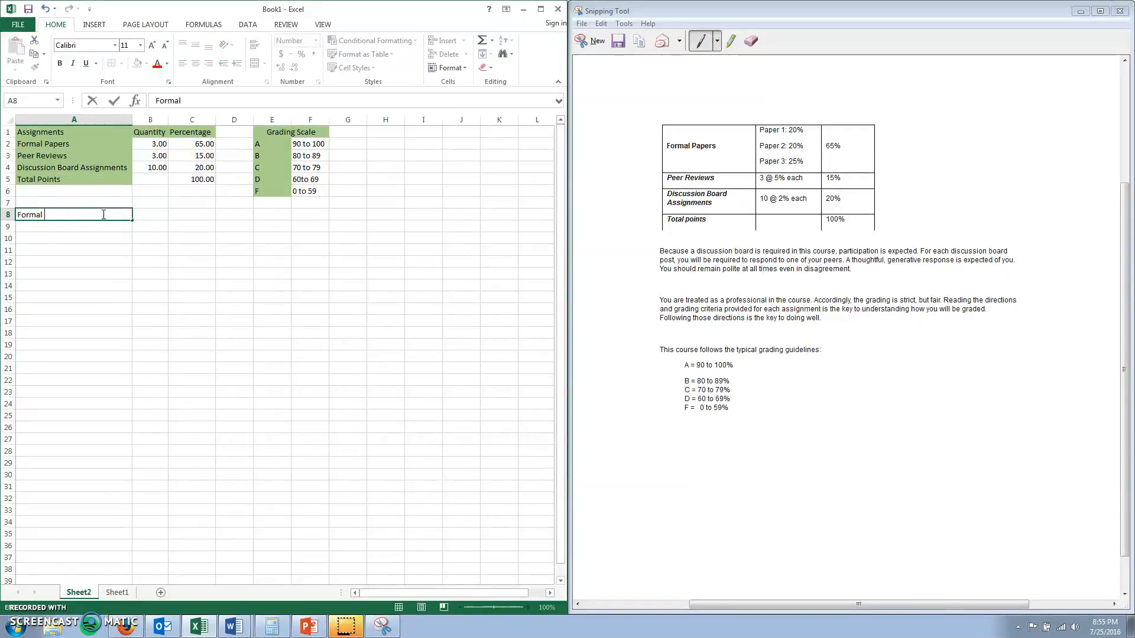
pyautogui.write('Papers')
pyautogui.press('Return')
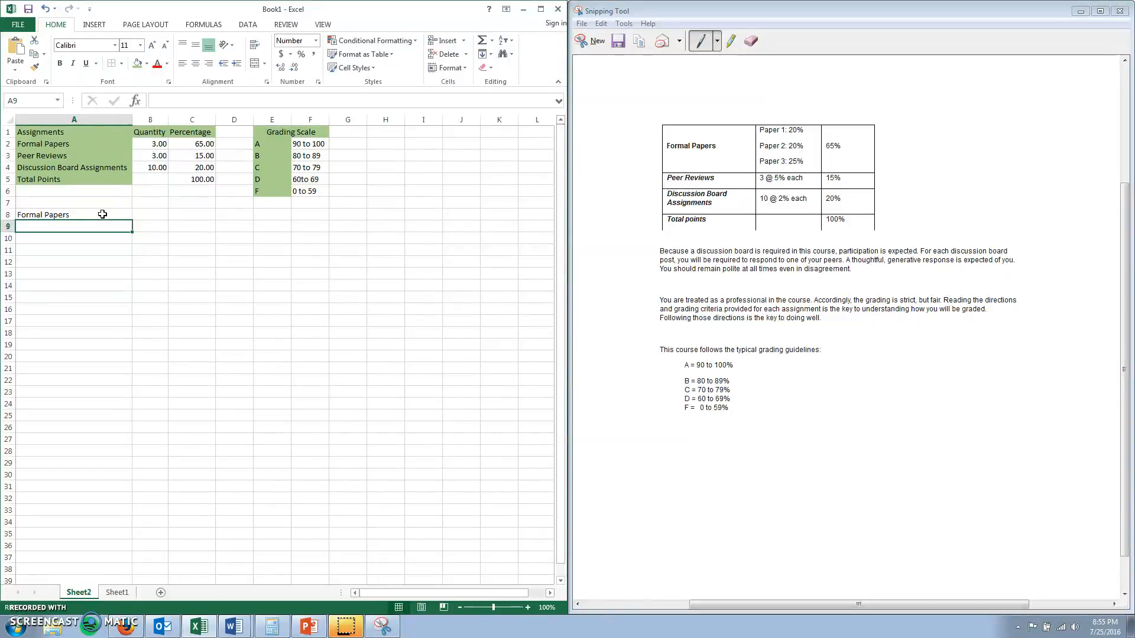
# Step: Enter the headings Paper 1, Paper 2, Paper 3 and Avg across A9:D9 and fit column D's width to its content
pyautogui.write('Paper 1')
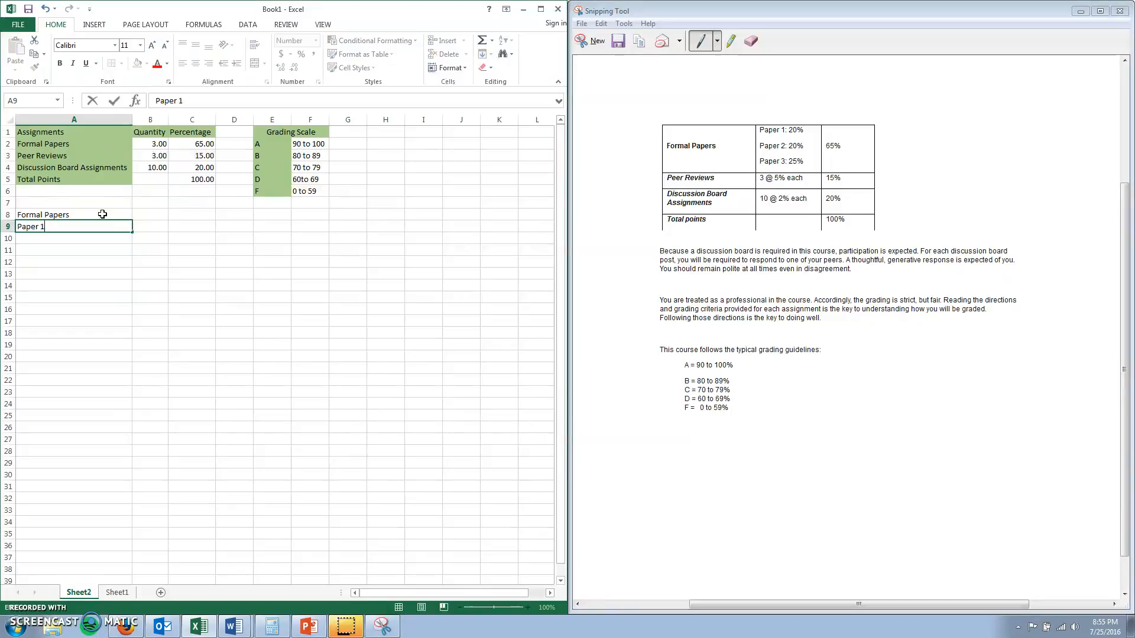
pyautogui.press('Tab')
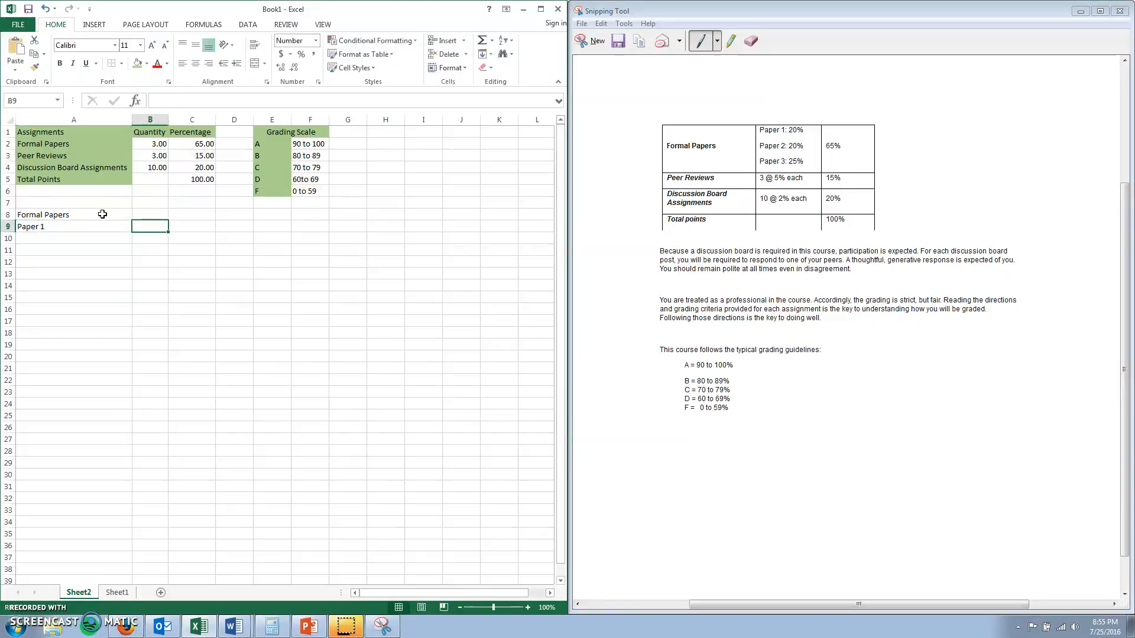
pyautogui.write('Paper 2')
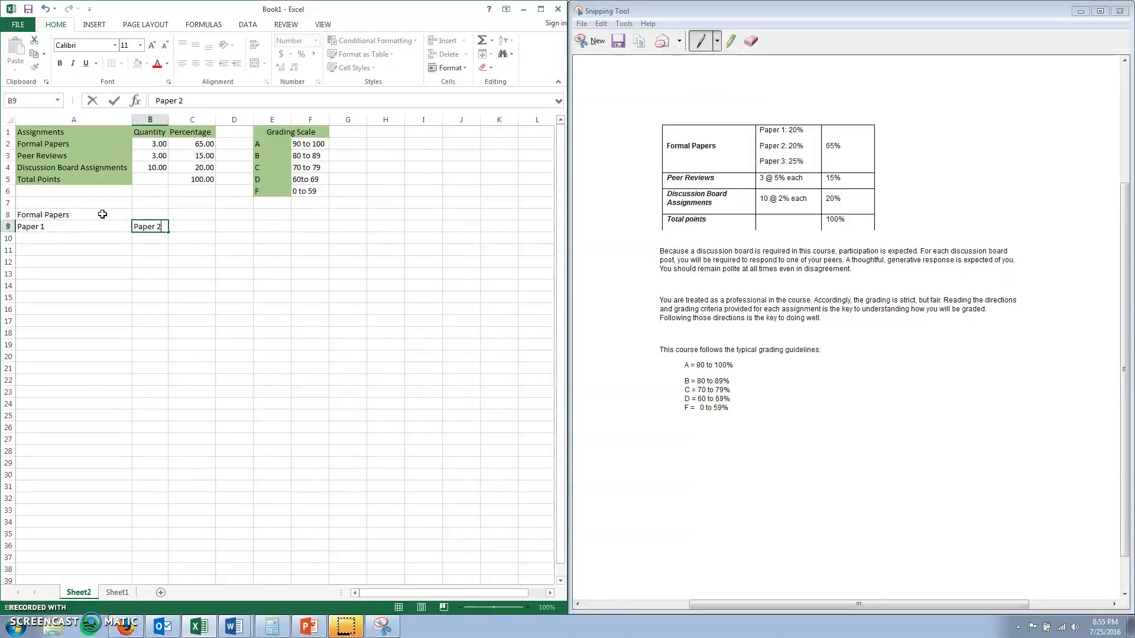
pyautogui.press('Tab')
pyautogui.write('Pap')
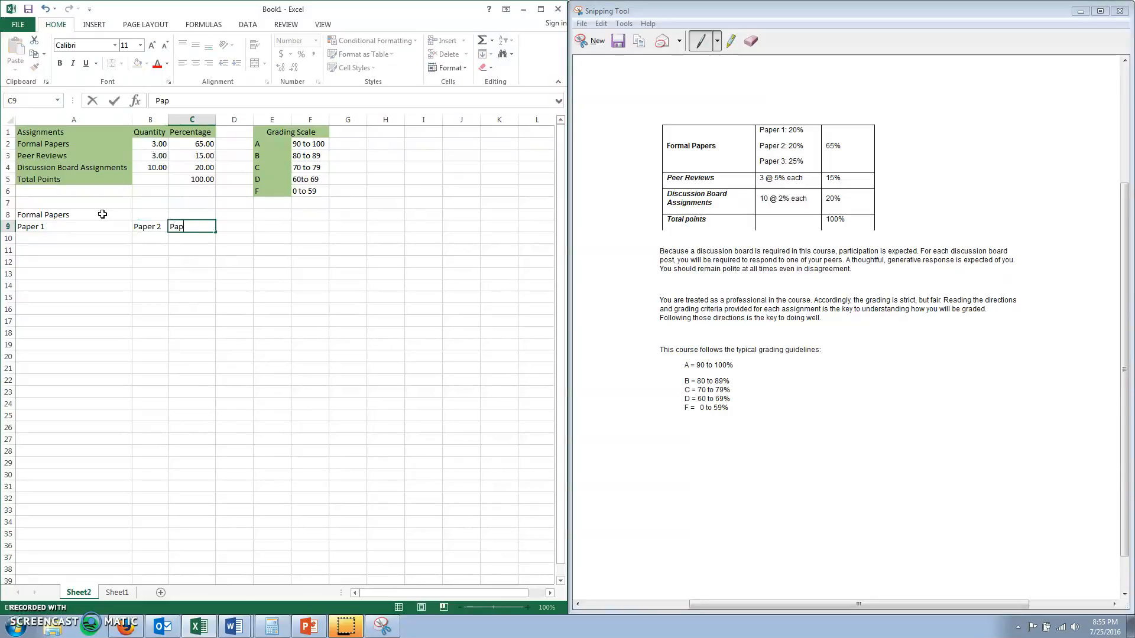
pyautogui.write('er 3')
pyautogui.press('Tab')
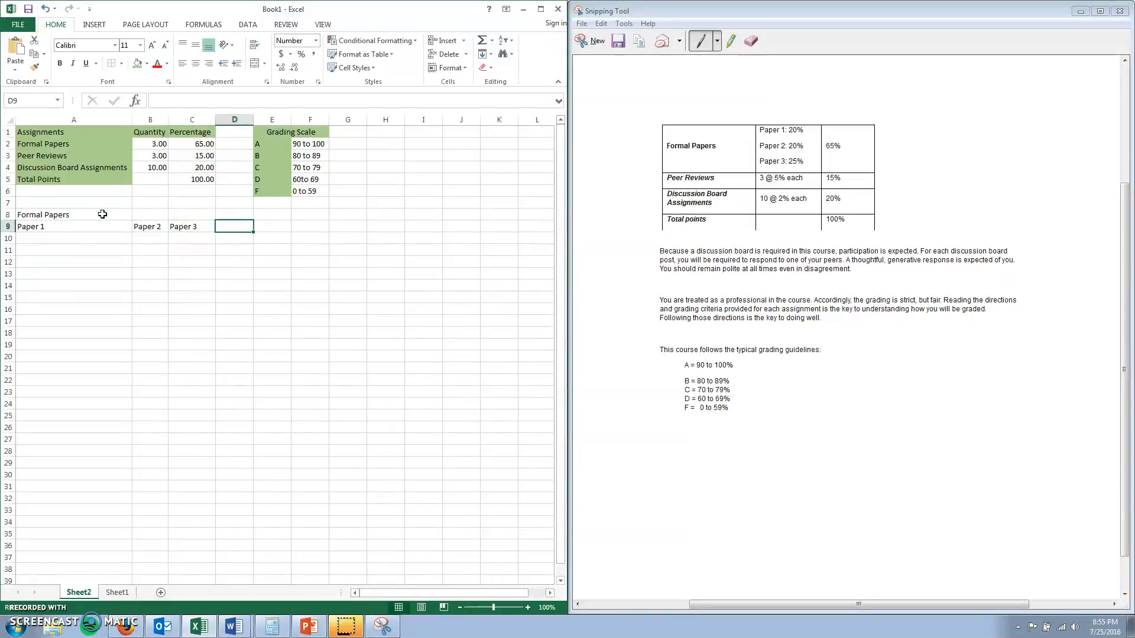
pyautogui.write('Avg')
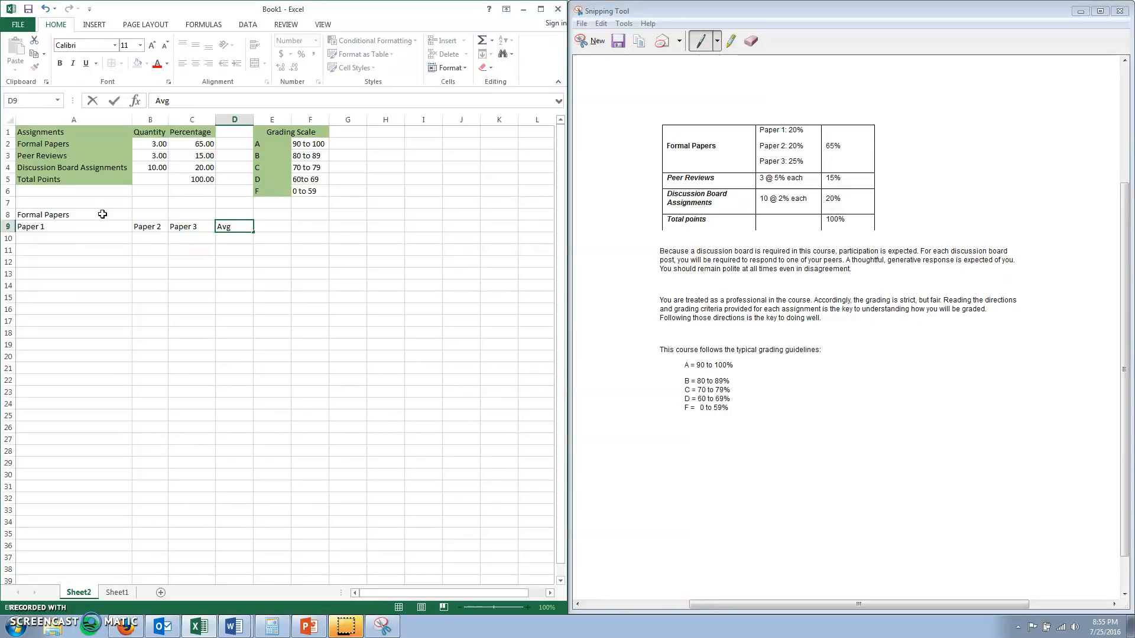
pyautogui.press('Return')
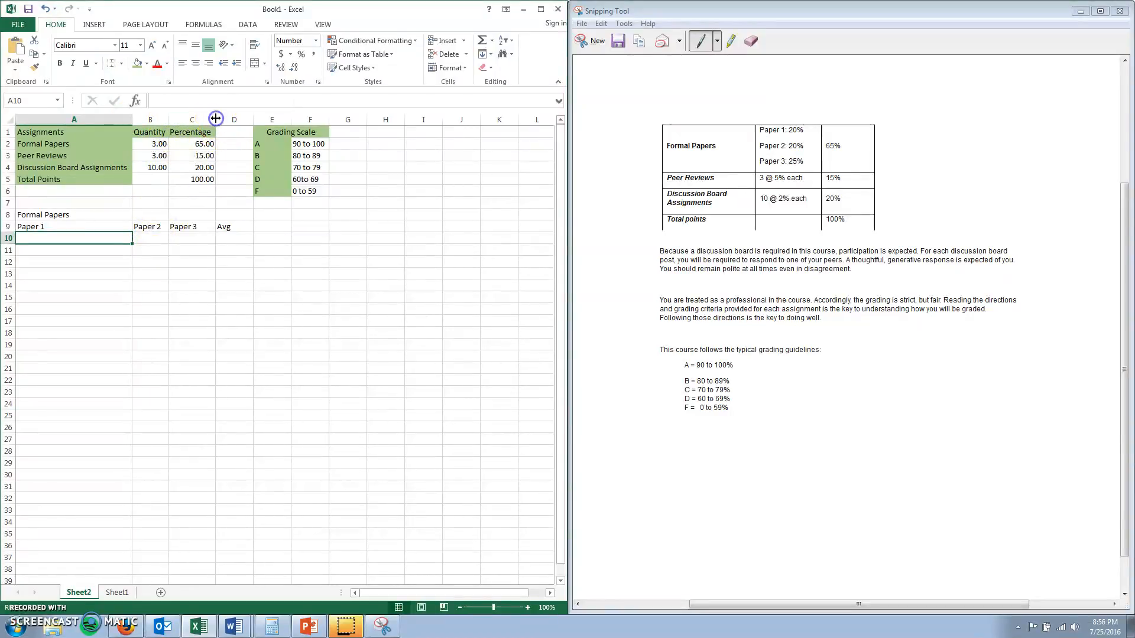
pyautogui.doubleClick(254, 119)
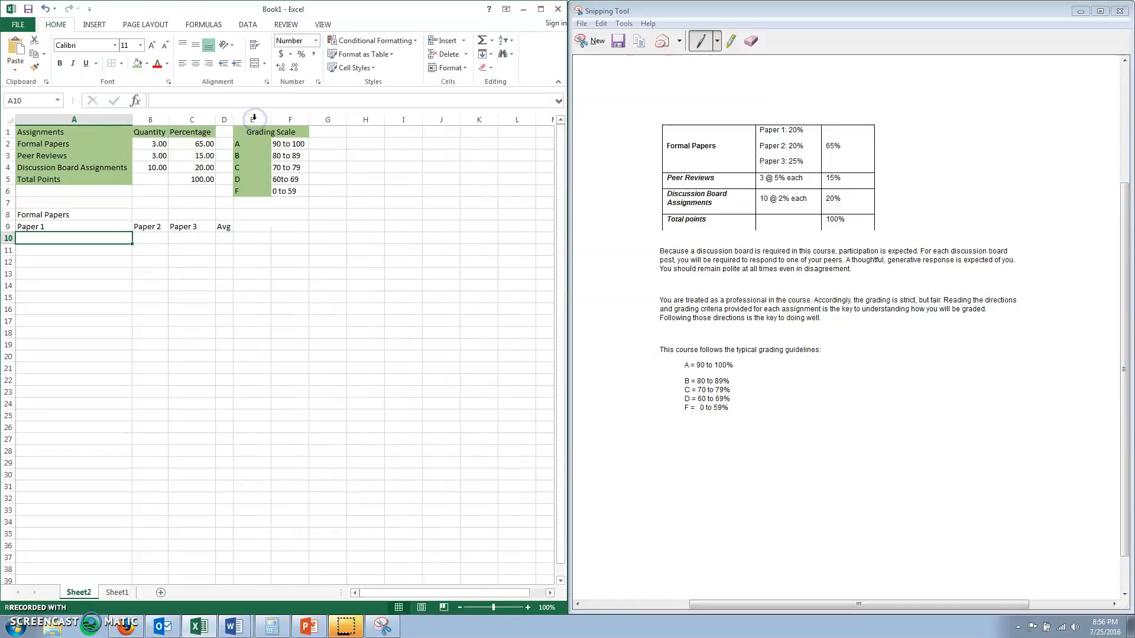
# Step: Fill the Formal Papers title in A8 and the headings in A9:D9 with the same green
pyautogui.moveTo(61, 217)
pyautogui.mouseDown()
pyautogui.moveTo(38, 216)
pyautogui.moveTo(41, 227)
pyautogui.mouseUp()
pyautogui.click(134, 67)
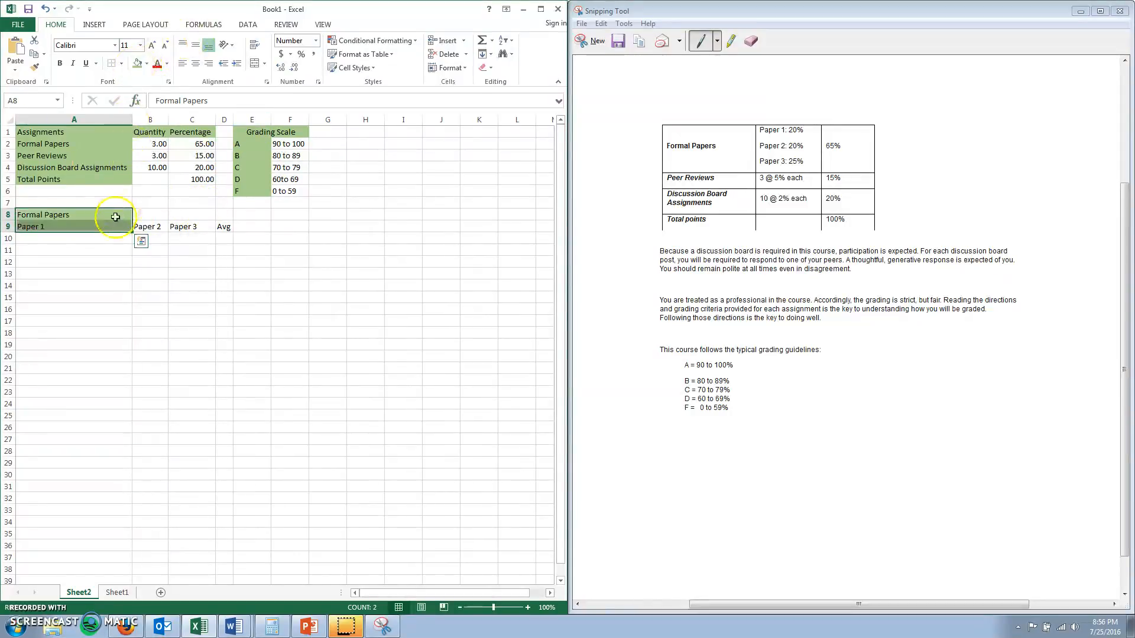
pyautogui.moveTo(129, 228); pyautogui.dragTo(228, 229)
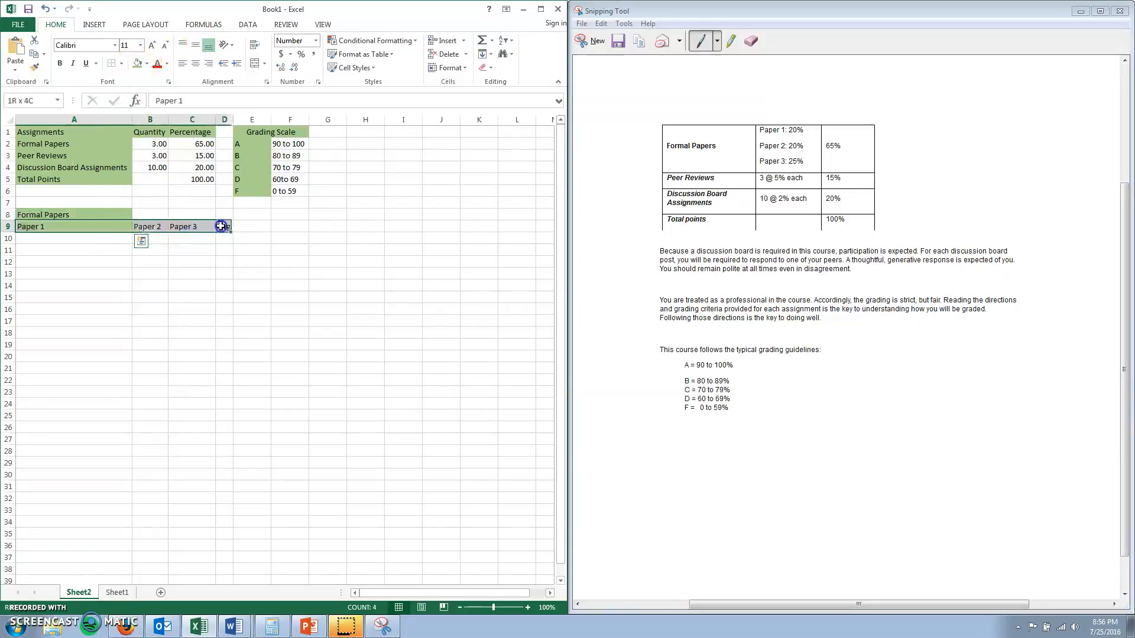
pyautogui.click(136, 65)
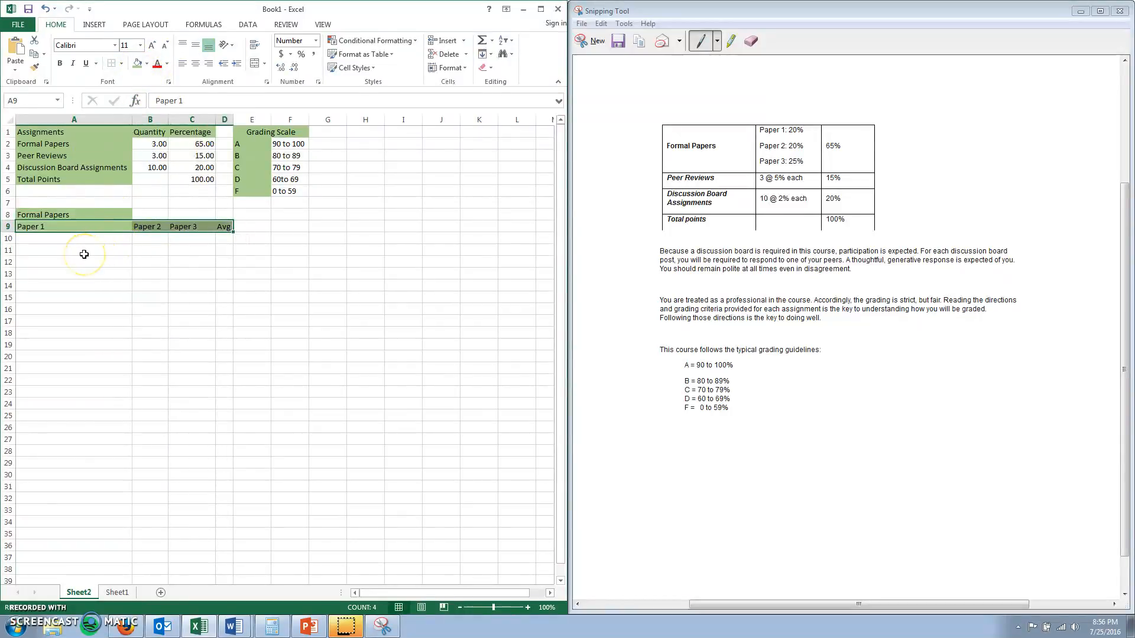
# Step: Enter the section title Peer Reviews in cell A11
pyautogui.click(84, 252)
pyautogui.write('Peer Reviews')
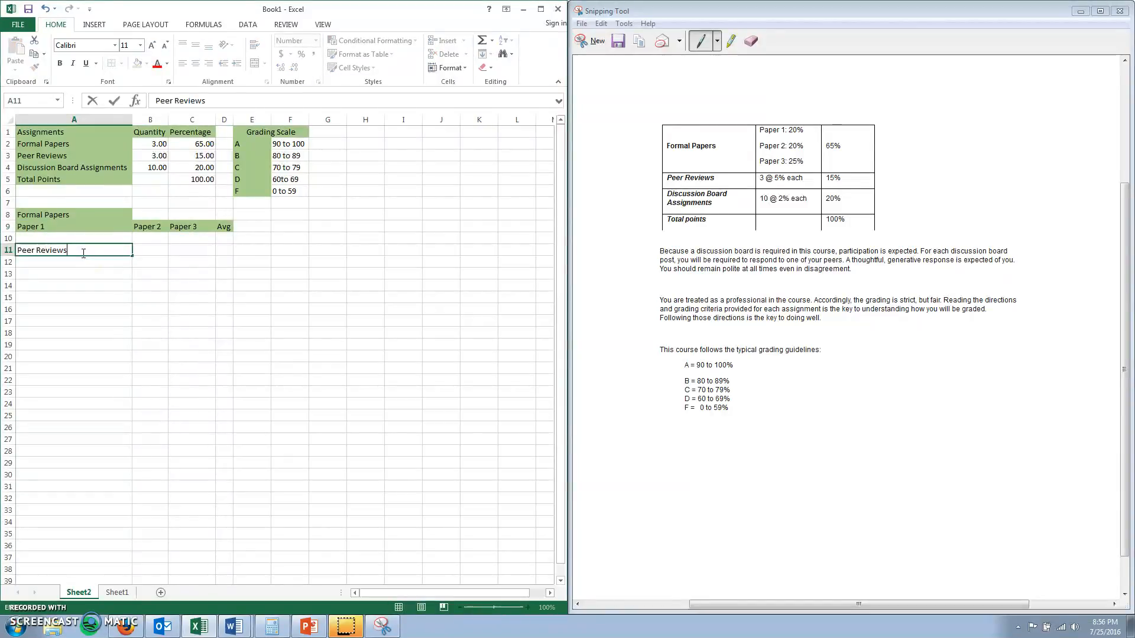
pyautogui.press('Return')
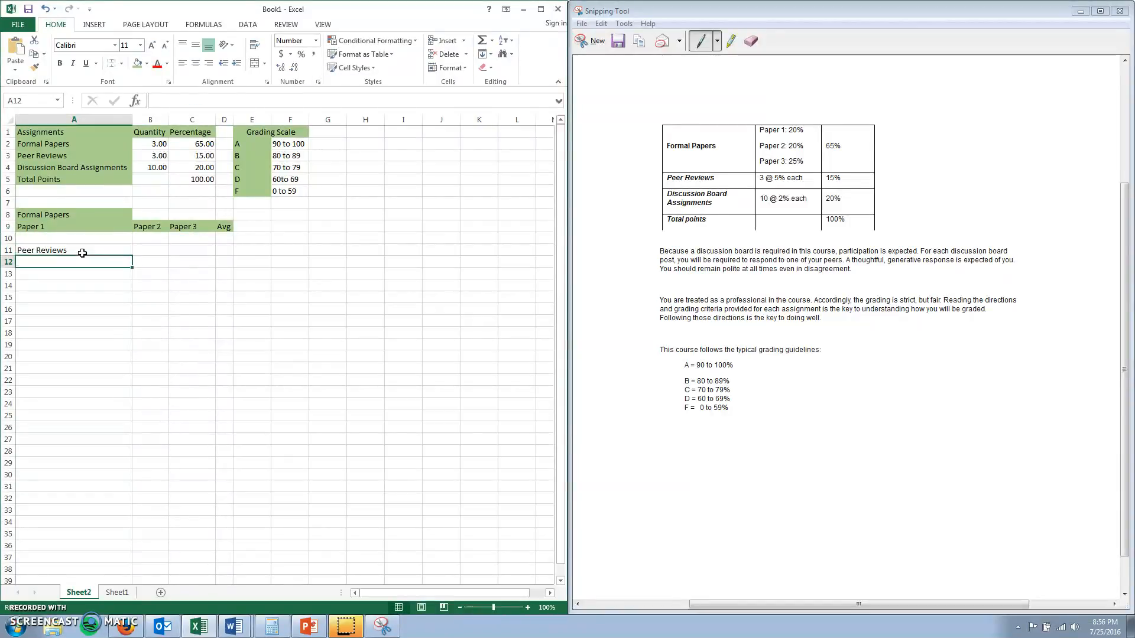
# Step: Enter the headings Peer Review 1, Peer Review 2, Peer Review and Avg across A12:D12
pyautogui.write('Peer Review 1')
pyautogui.press('Tab')
pyautogui.write('Peer Review 2')
pyautogui.press('Tab')
pyautogui.write('Peer Review')
pyautogui.press('Tab')
pyautogui.write('A')
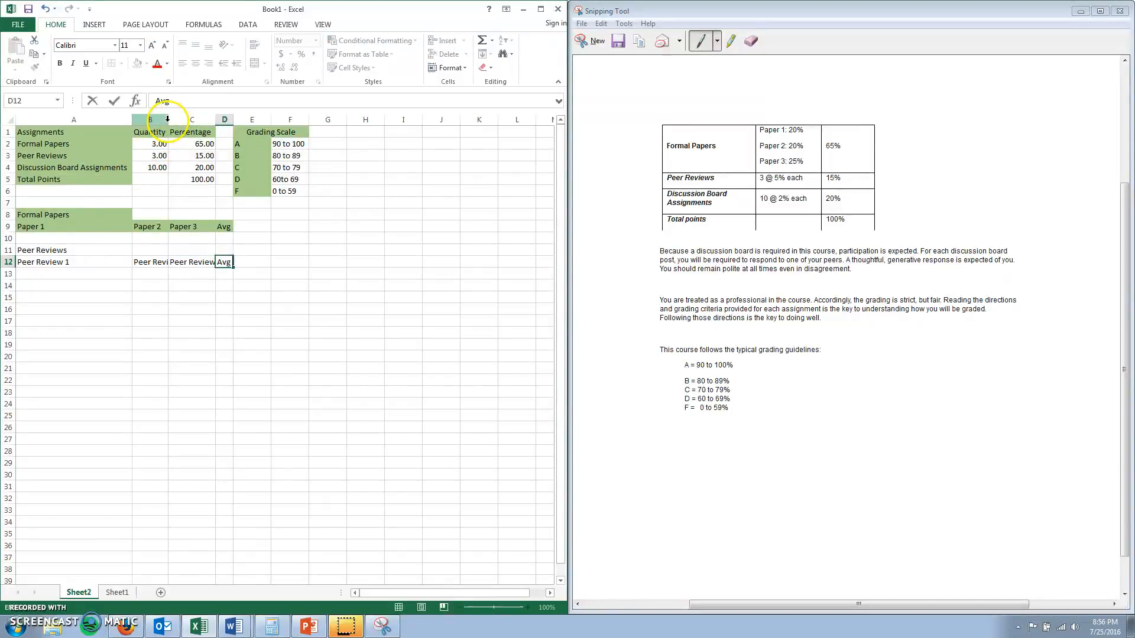
# Step: Fit the widths of columns B, C and D to their content
pyautogui.click(192, 250)
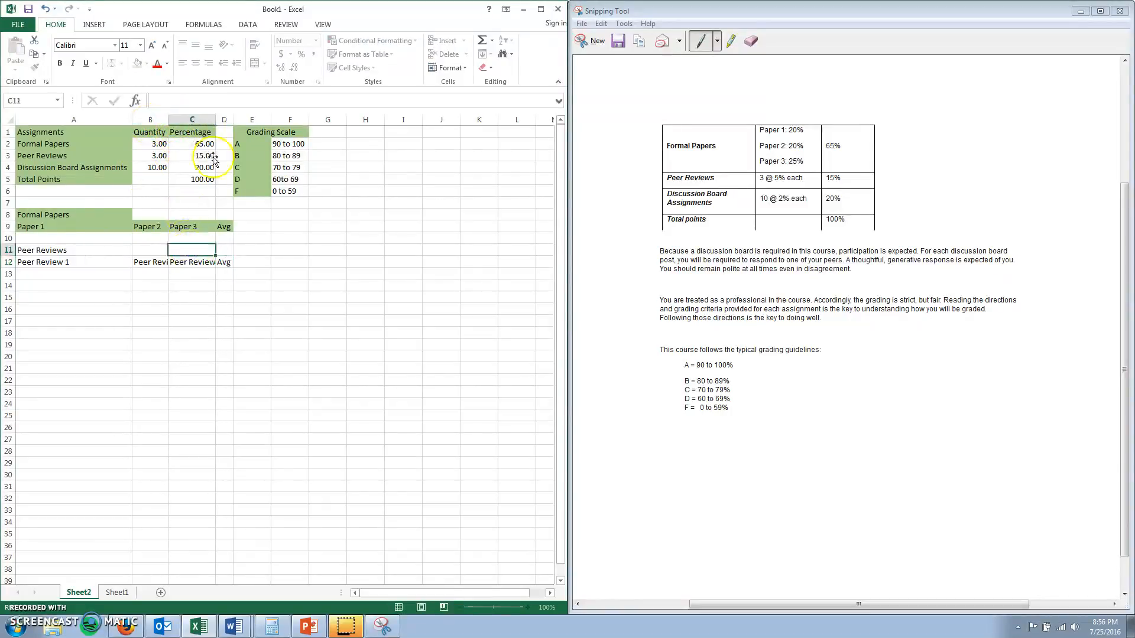
pyautogui.doubleClick(234, 122)
pyautogui.doubleClick(216, 121)
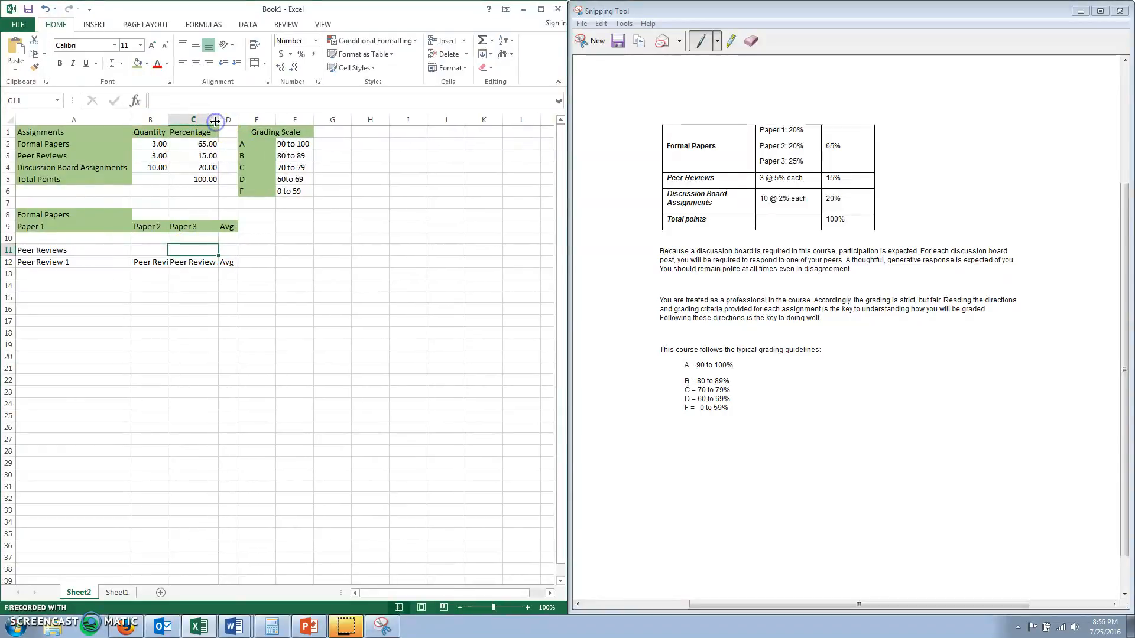
pyautogui.doubleClick(168, 121)
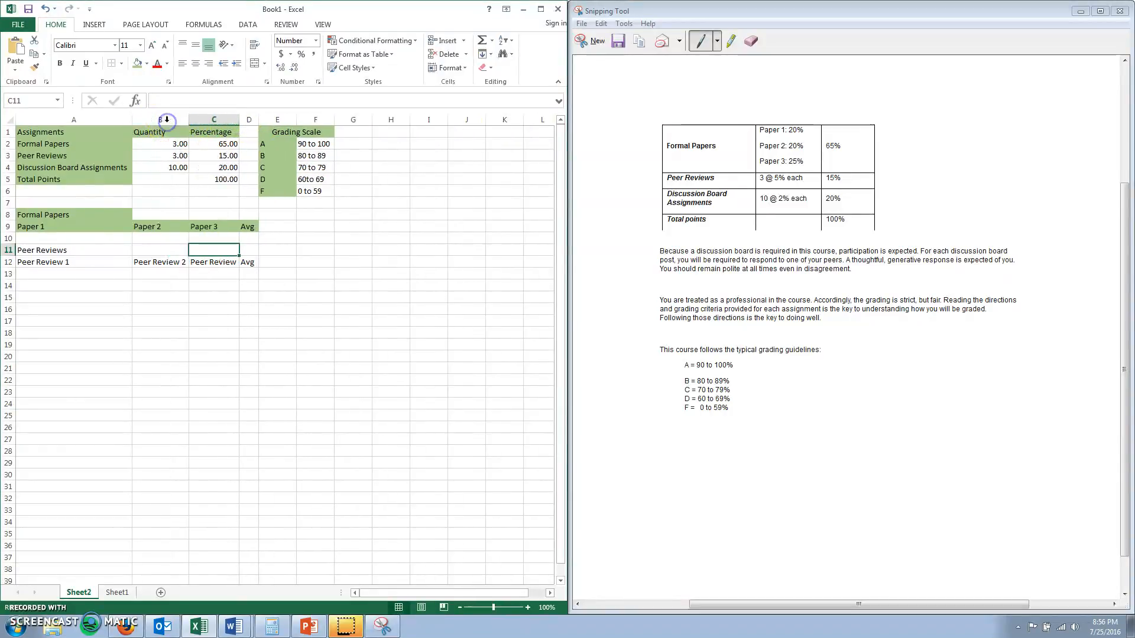
# Step: Complete the heading in C12 as Peer Review 3 and fit column C's width to it
pyautogui.click(226, 261)
pyautogui.click(246, 101)
pyautogui.write('3')
pyautogui.click(278, 273)
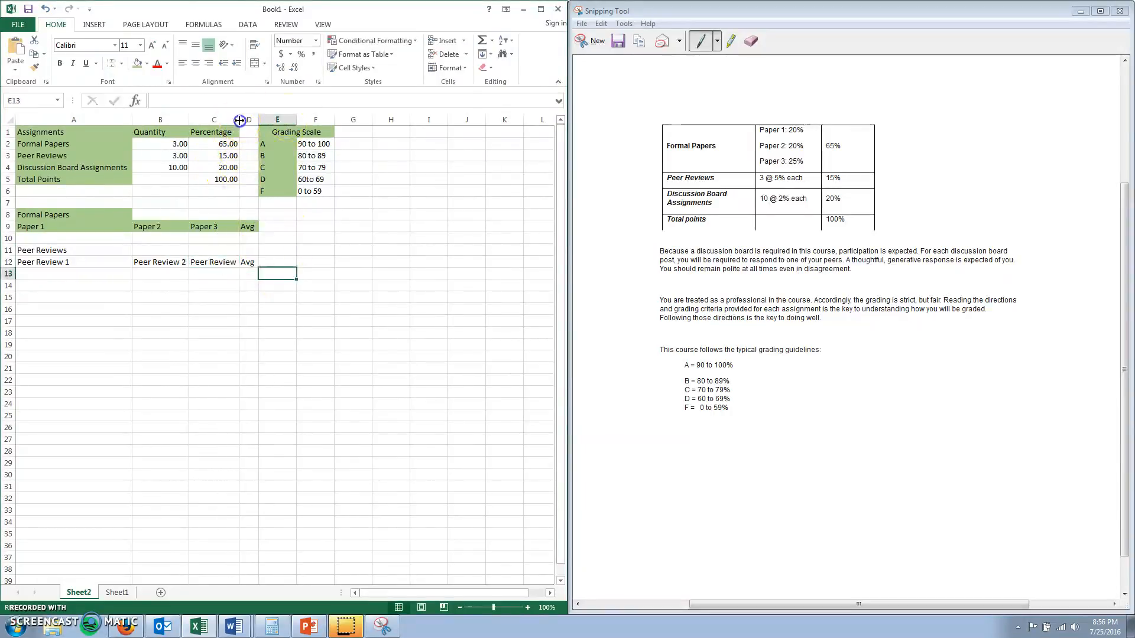
pyautogui.doubleClick(239, 120)
# Step: Fill the Peer Reviews title in A11 and the headings in A12:D12 with the same green
pyautogui.moveTo(97, 251); pyautogui.dragTo(254, 260)
pyautogui.click(137, 63)
pyautogui.click(139, 65)
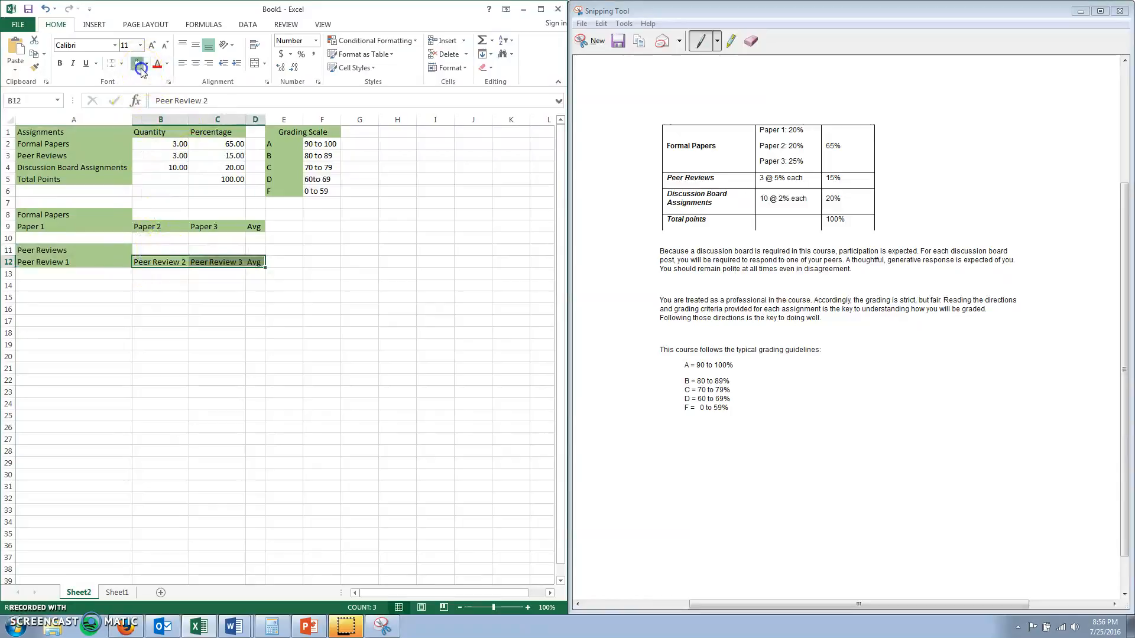
# Step: Enter the section title Discussion Board Assignments in cell A14
pyautogui.click(70, 280)
pyautogui.write('Discussion B')
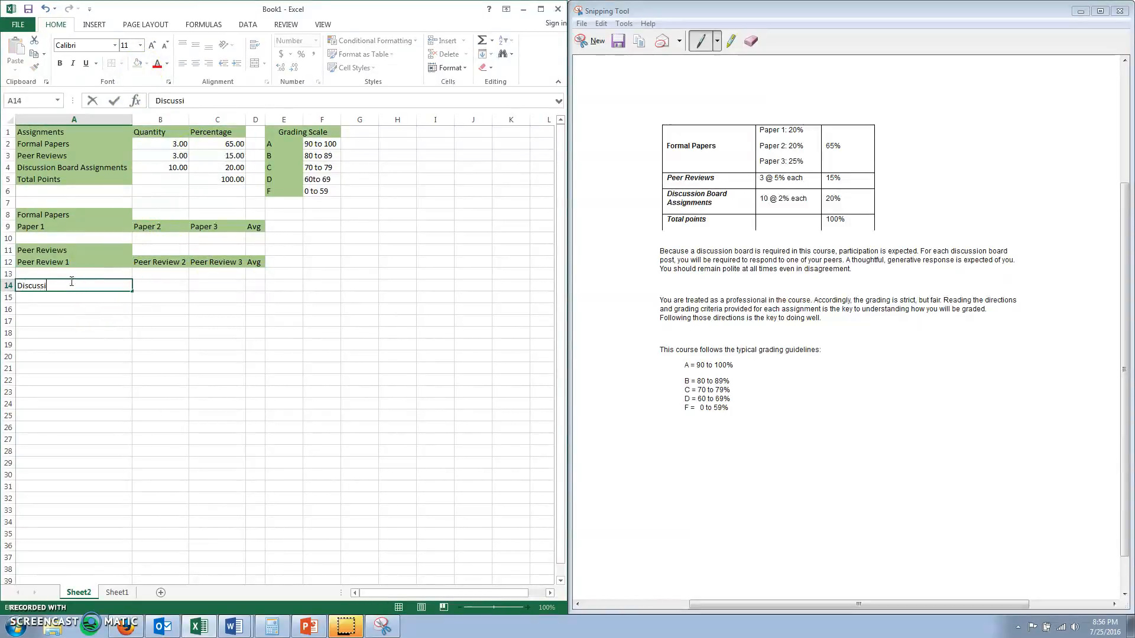
pyautogui.write('Assignments')
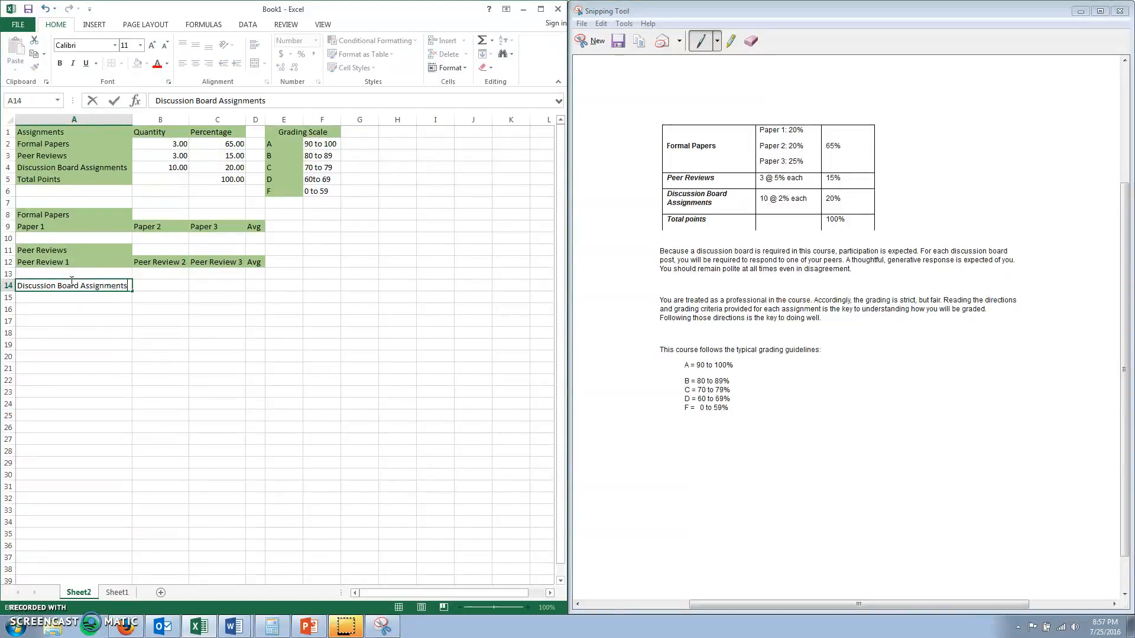
pyautogui.press('Return')
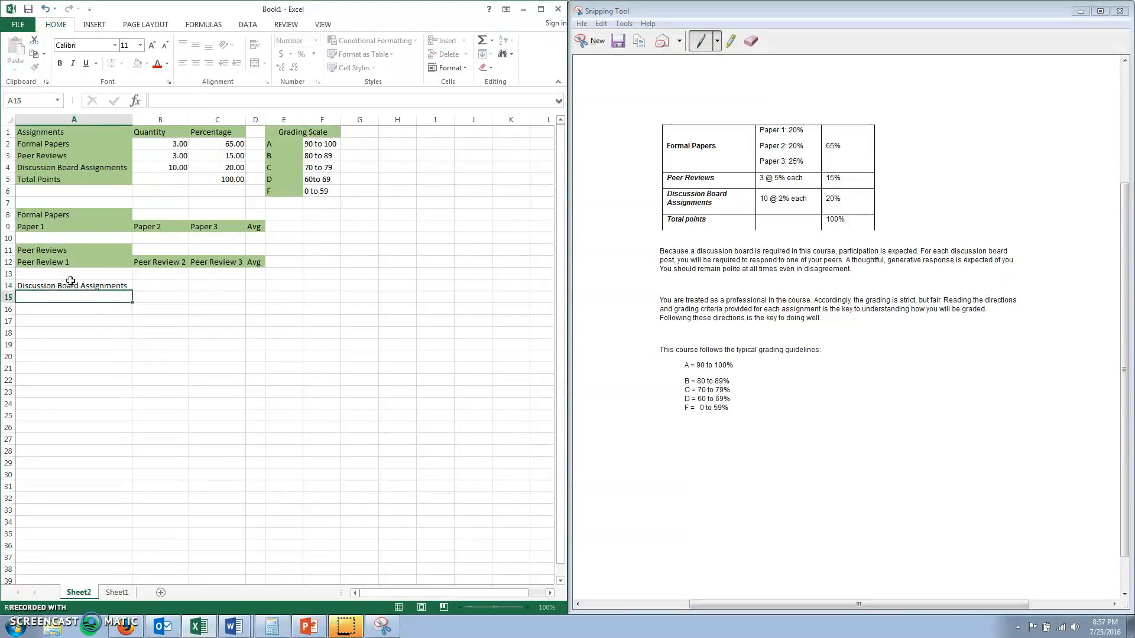
# Step: Enter the headings Discussion Board 1 and Discussion Board 2 in cells A15 and B15
pyautogui.write('Discussion ')
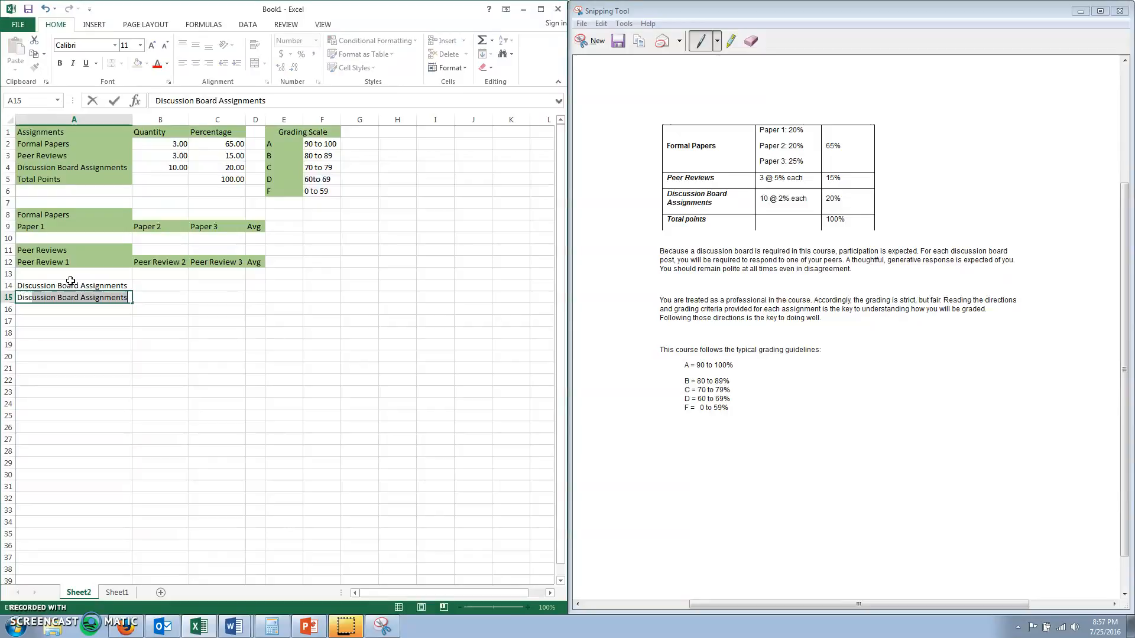
pyautogui.write('Board 1')
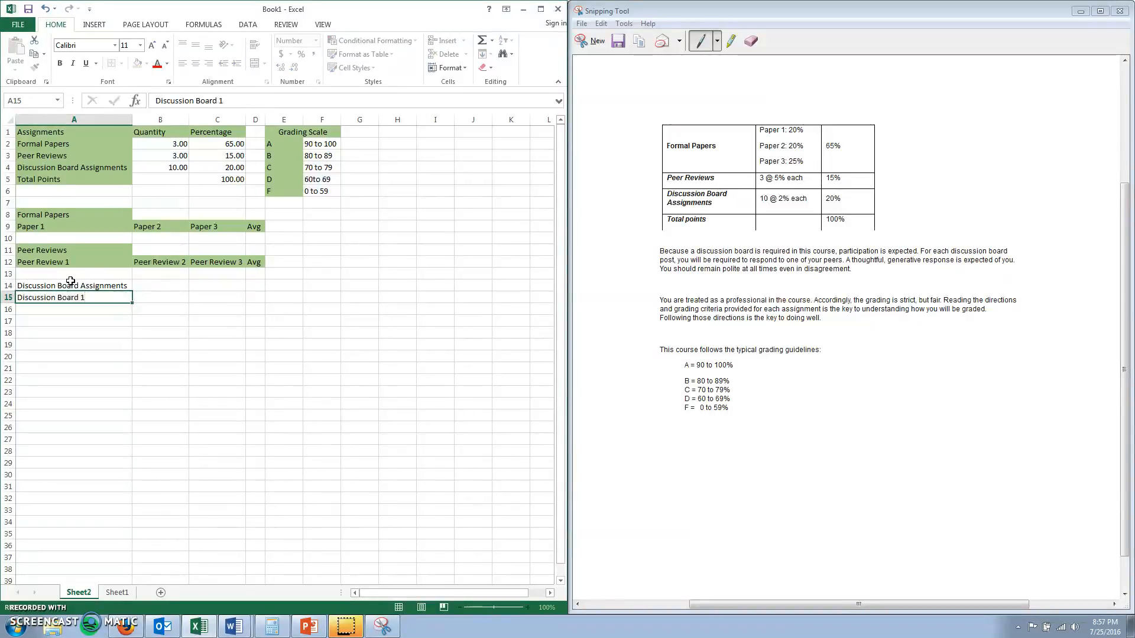
pyautogui.press('Tab')
pyautogui.write('Dis')
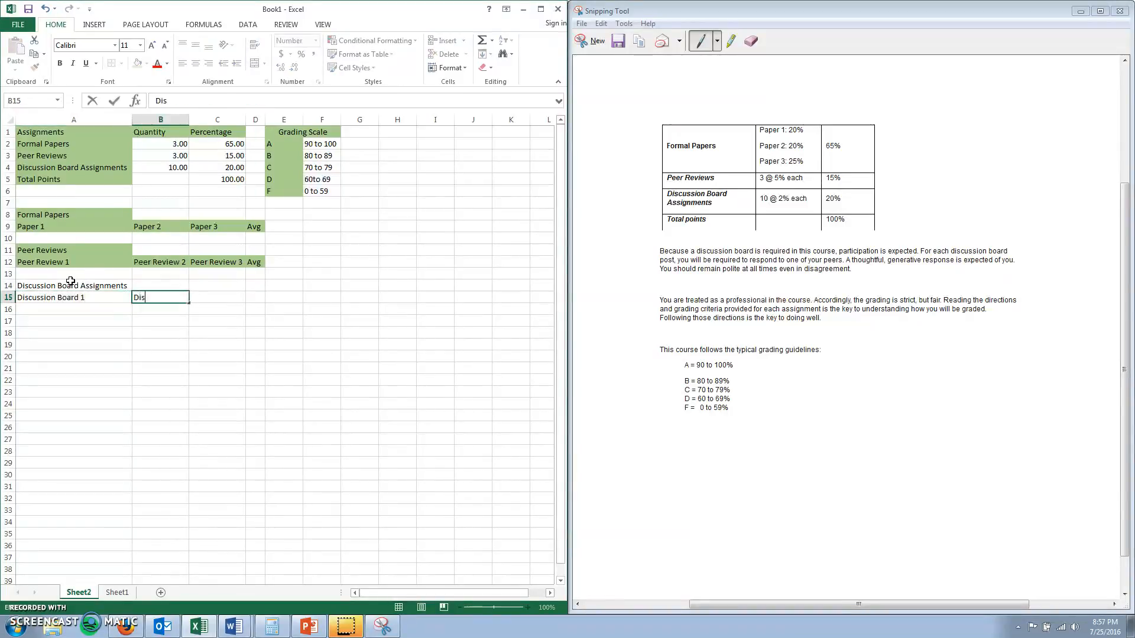
pyautogui.write('cussion Board 2')
pyautogui.press('Tab')
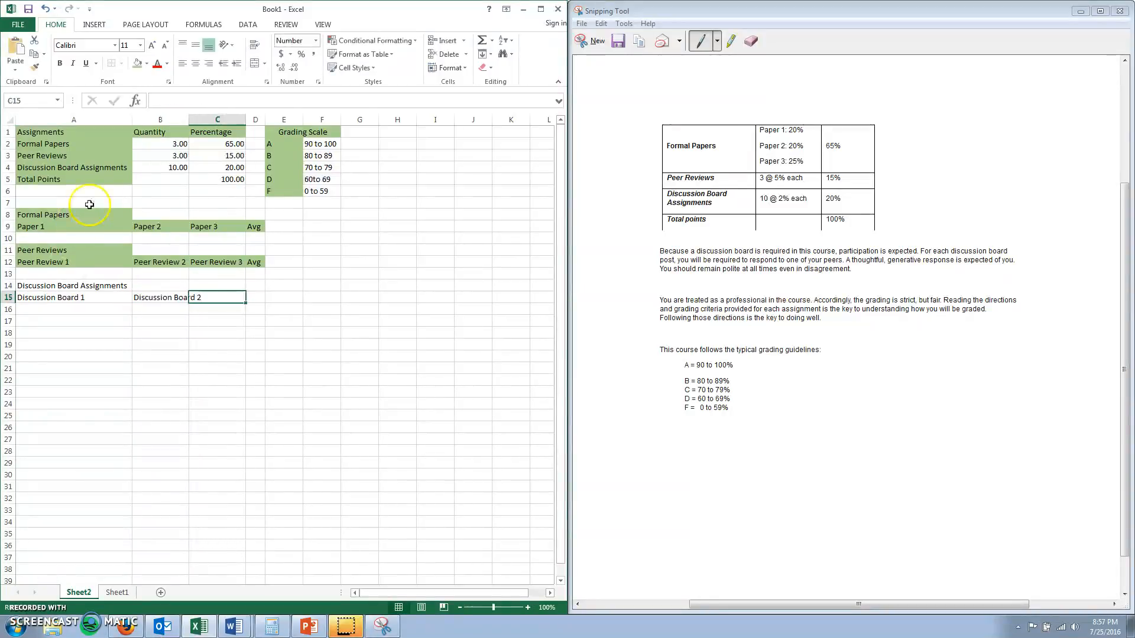
# Step: Autofill the discussion board headings from A15:B15 across to J15, up to Discussion Board 10
pyautogui.click(116, 298)
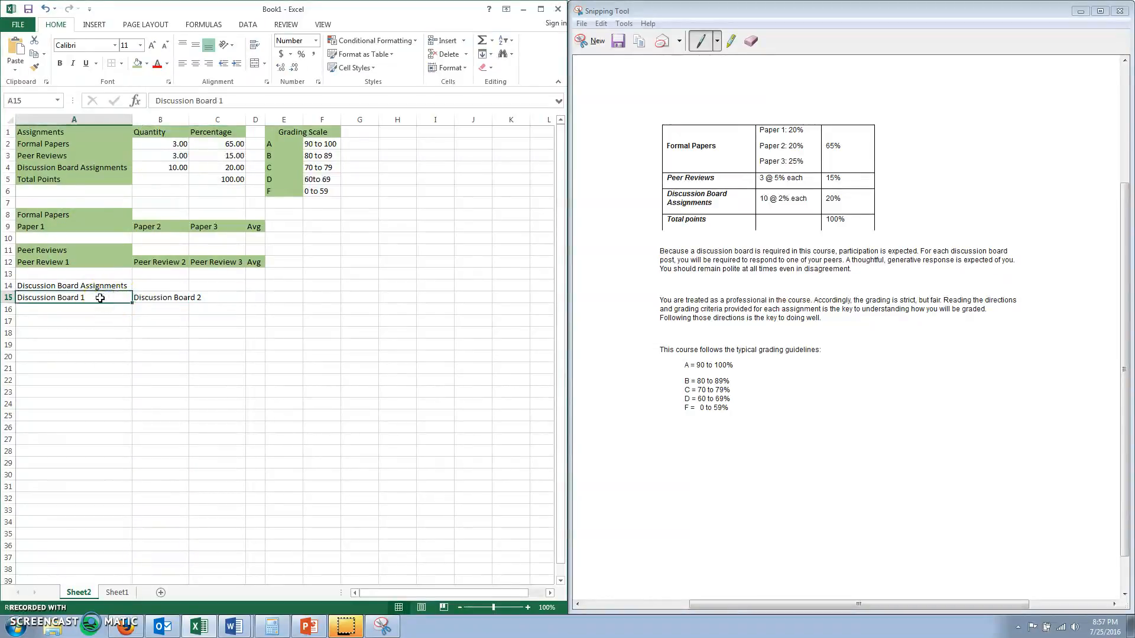
pyautogui.moveTo(113, 299); pyautogui.dragTo(189, 303)
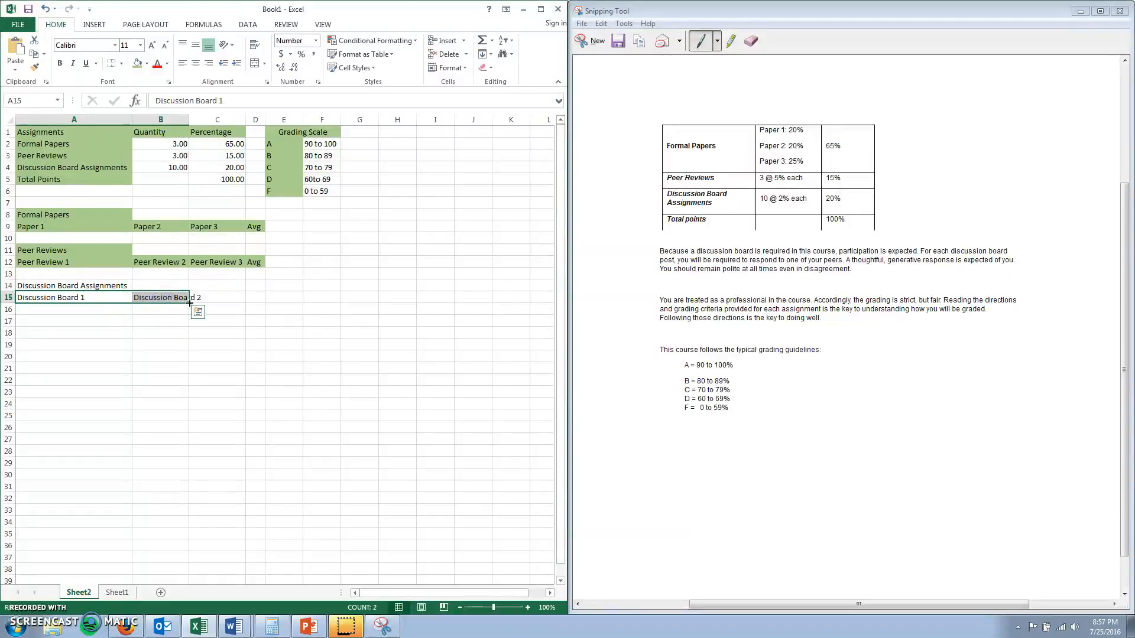
pyautogui.moveTo(189, 304); pyautogui.dragTo(478, 297)
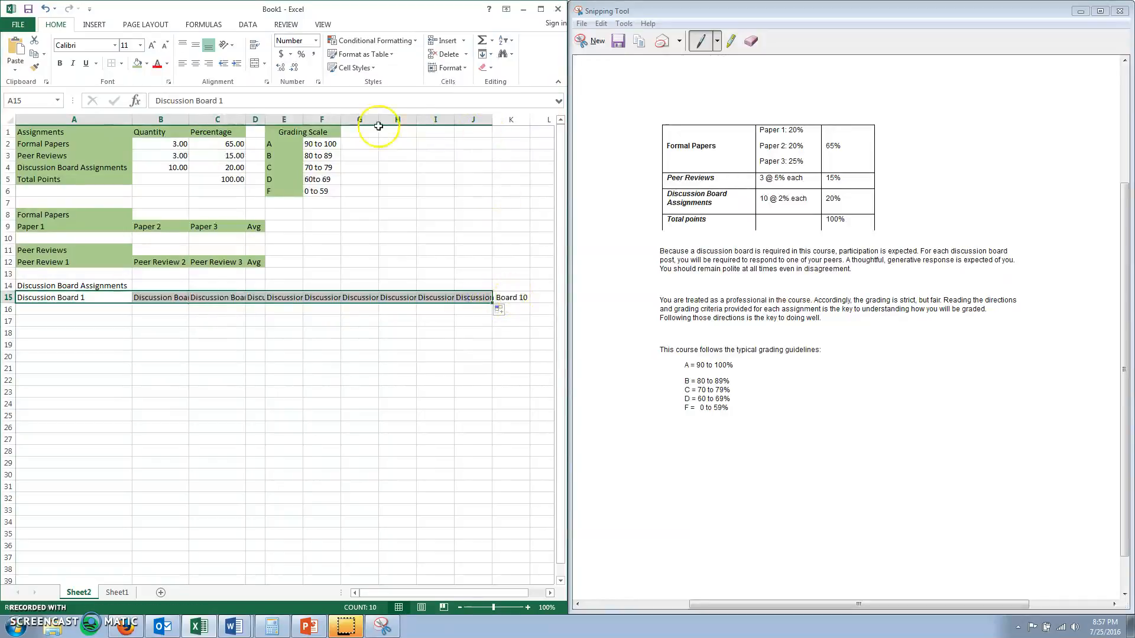
# Step: Fit the widths of columns B to F to their Discussion Board headings
pyautogui.click(165, 298)
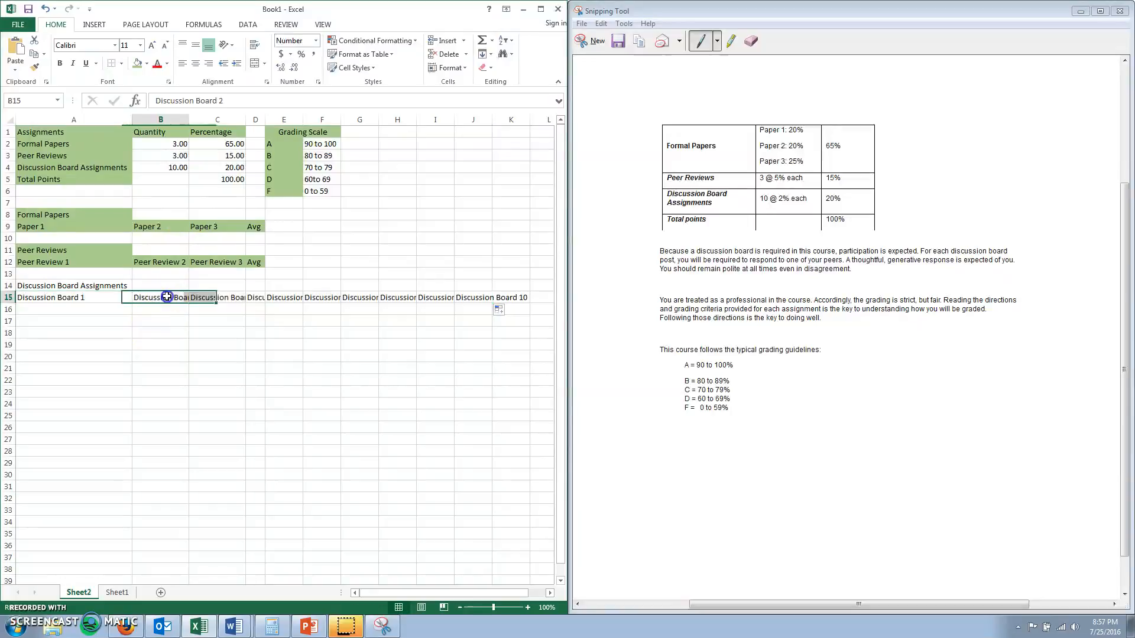
pyautogui.doubleClick(189, 120)
pyautogui.doubleClick(262, 120)
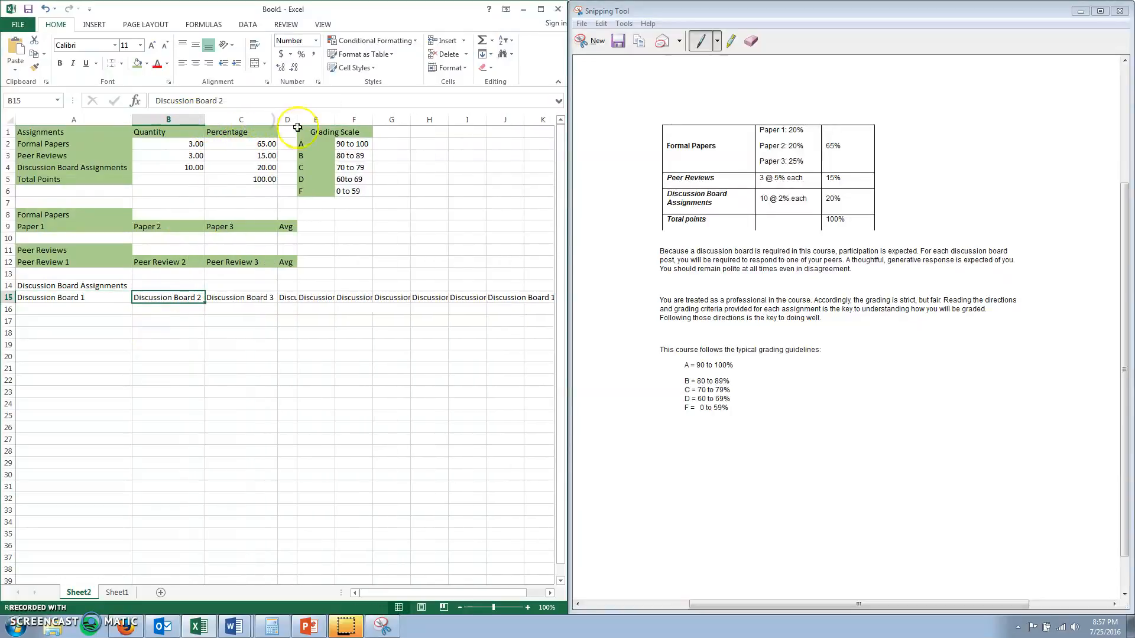
pyautogui.doubleClick(297, 119)
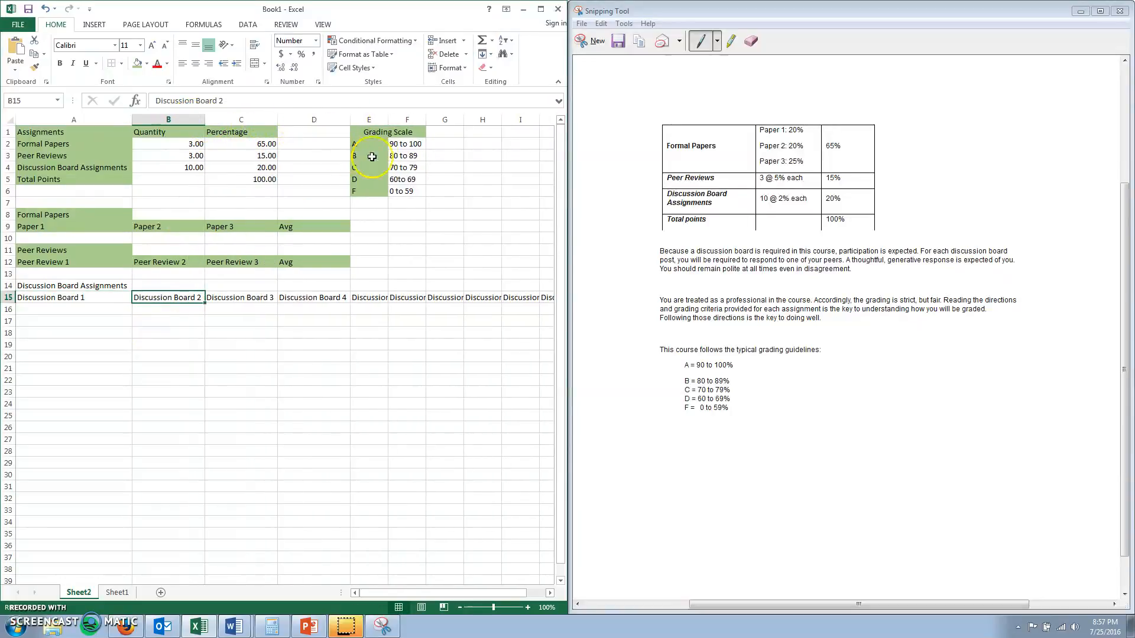
pyautogui.doubleClick(389, 120)
pyautogui.doubleClick(461, 120)
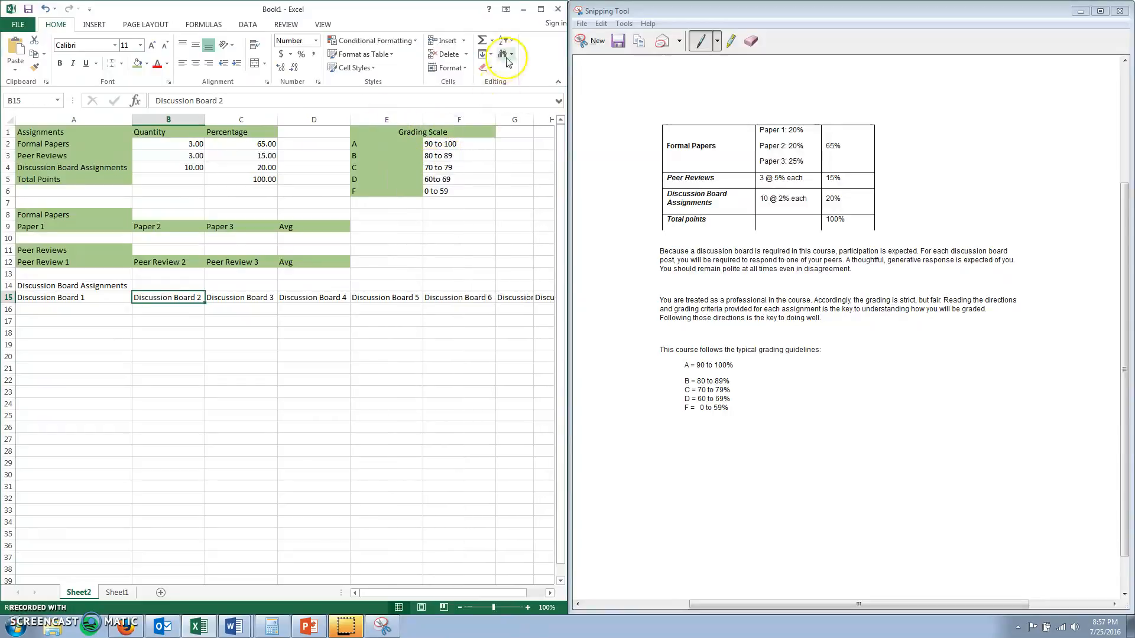
# Step: Maximize the workbook window and fit the widths of columns G to J to their headings
pyautogui.click(541, 11)
pyautogui.click(534, 118)
pyautogui.doubleClick(534, 119)
pyautogui.doubleClick(606, 119)
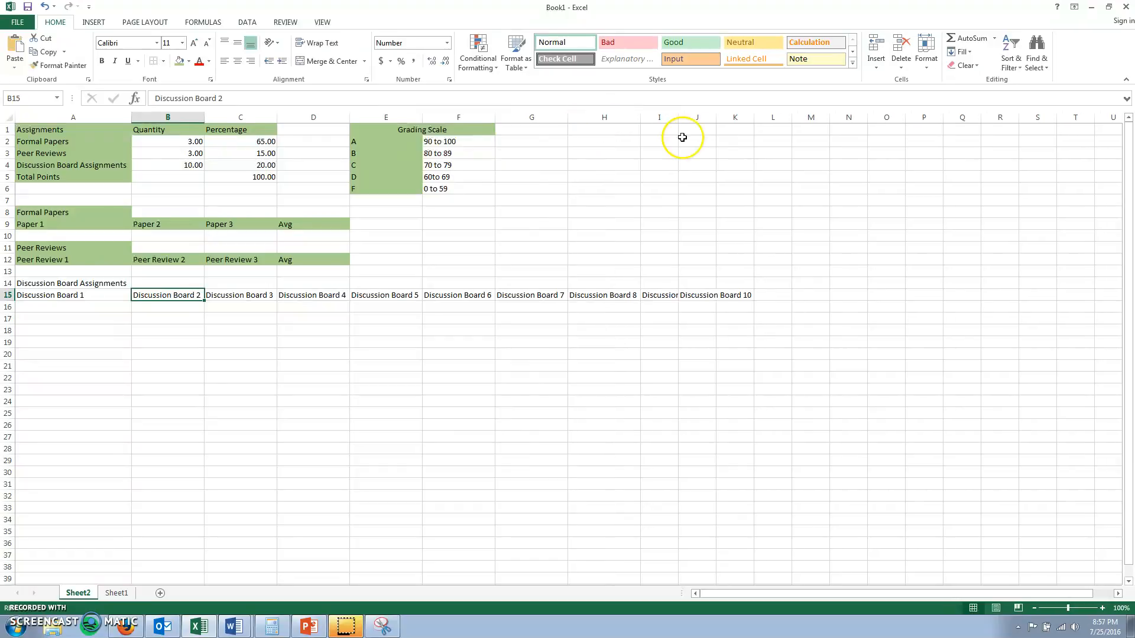
pyautogui.doubleClick(678, 117)
pyautogui.doubleClick(752, 117)
# Step: Enter the heading Avg in cell K15, after Discussion Board 10
pyautogui.click(819, 297)
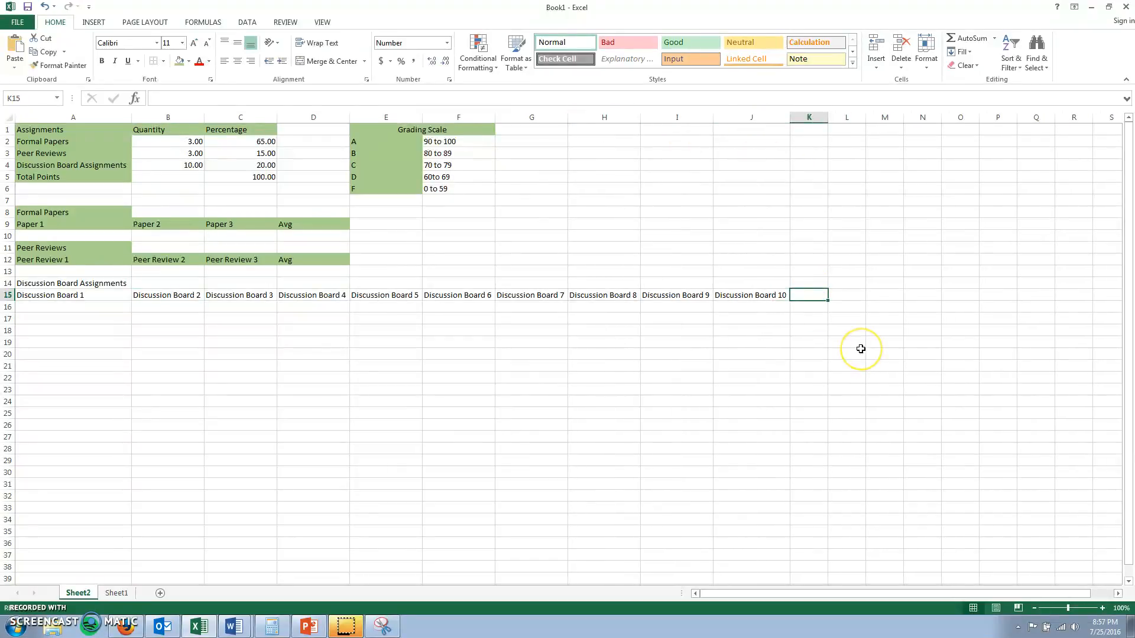
pyautogui.write('Avg')
pyautogui.press('Return')
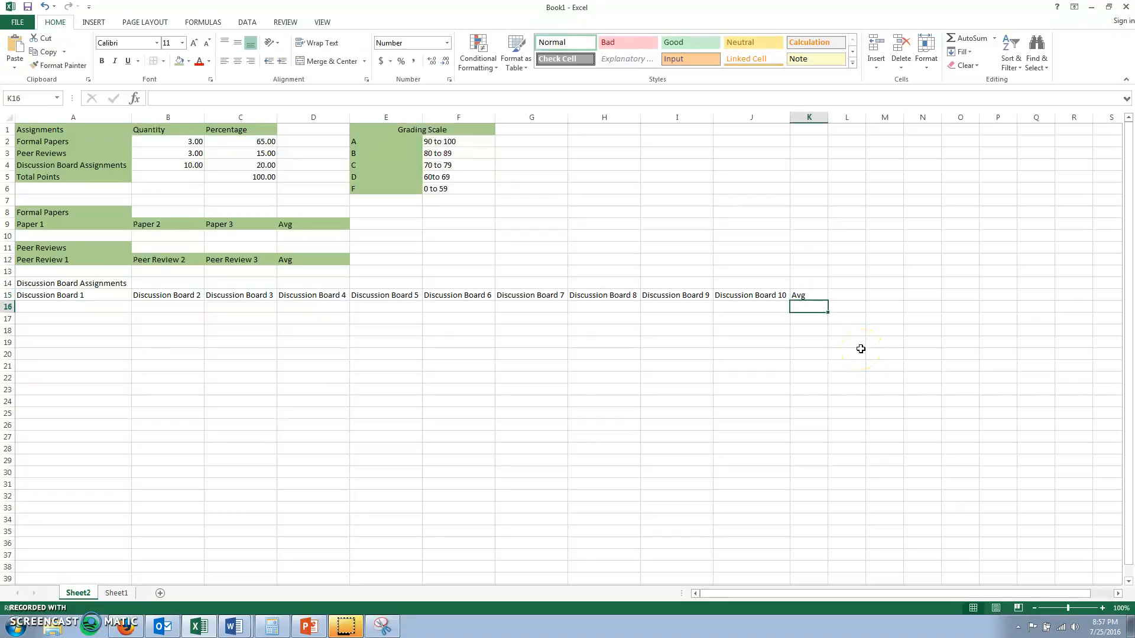
# Step: Fill the Discussion Board Assignments title in A14 and the headings in A15:K15 with the same green
pyautogui.moveTo(86, 287); pyautogui.dragTo(808, 298)
pyautogui.click(179, 61)
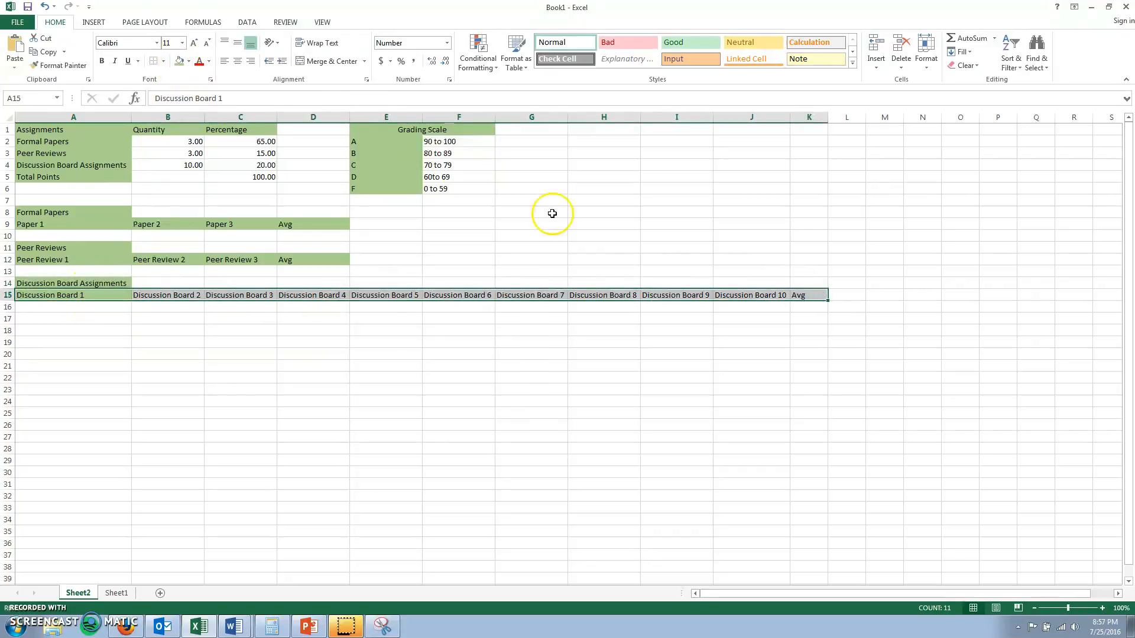
pyautogui.click(178, 62)
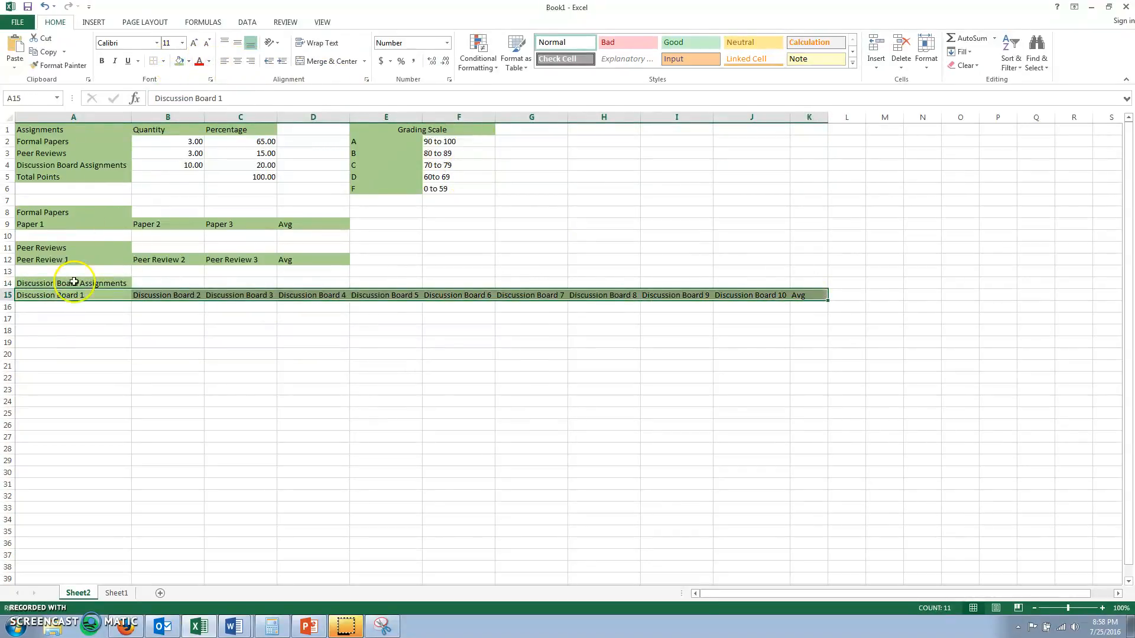
# Step: Enter the label Final Grade in cell A17 and fill it with the same green
pyautogui.click(53, 322)
pyautogui.write('F')
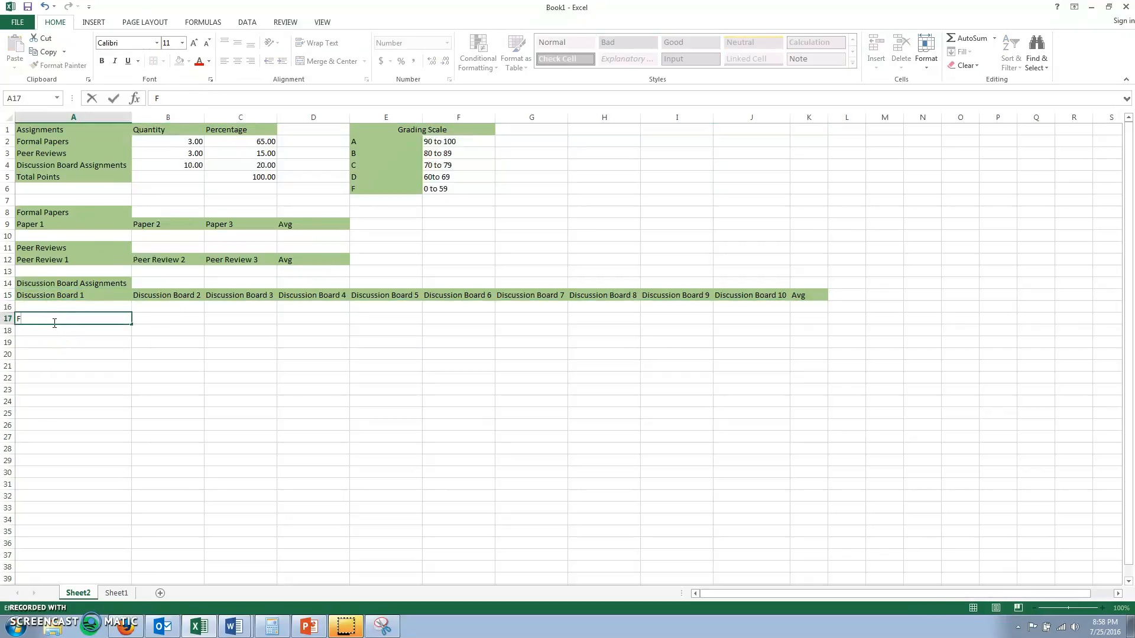
pyautogui.write('inal Grade')
pyautogui.click(67, 329)
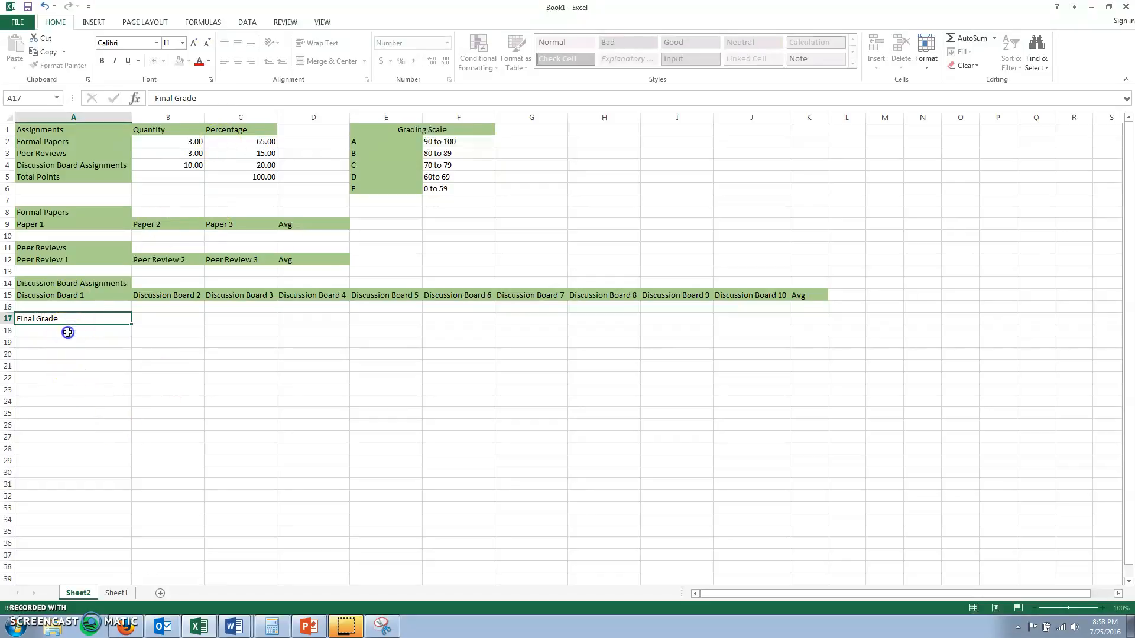
pyautogui.click(71, 319)
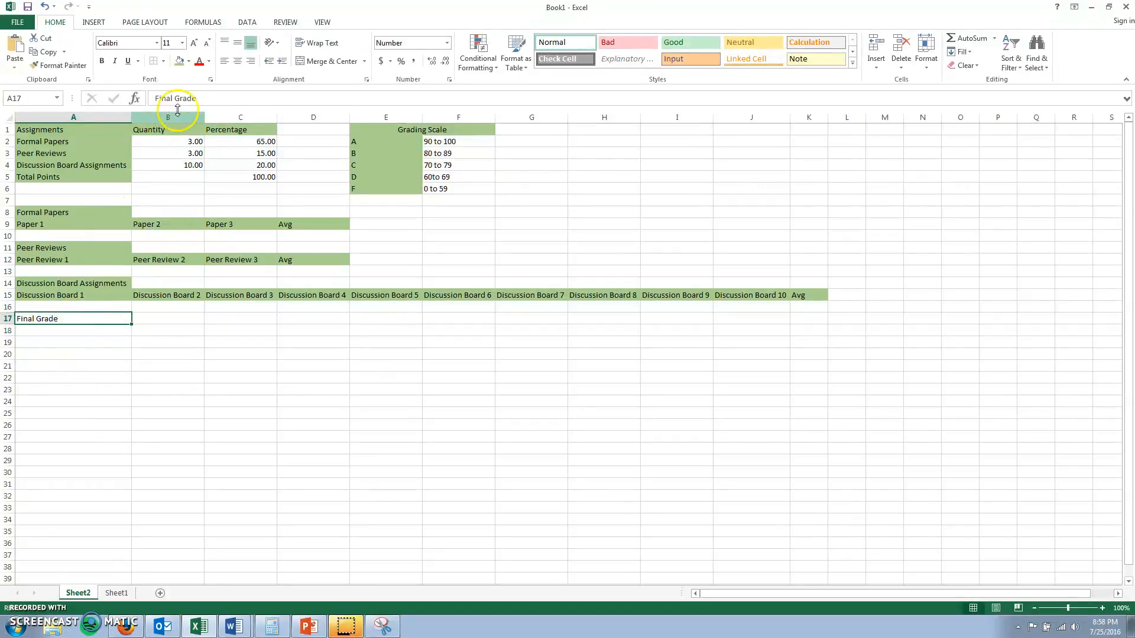
pyautogui.click(180, 62)
pyautogui.click(97, 331)
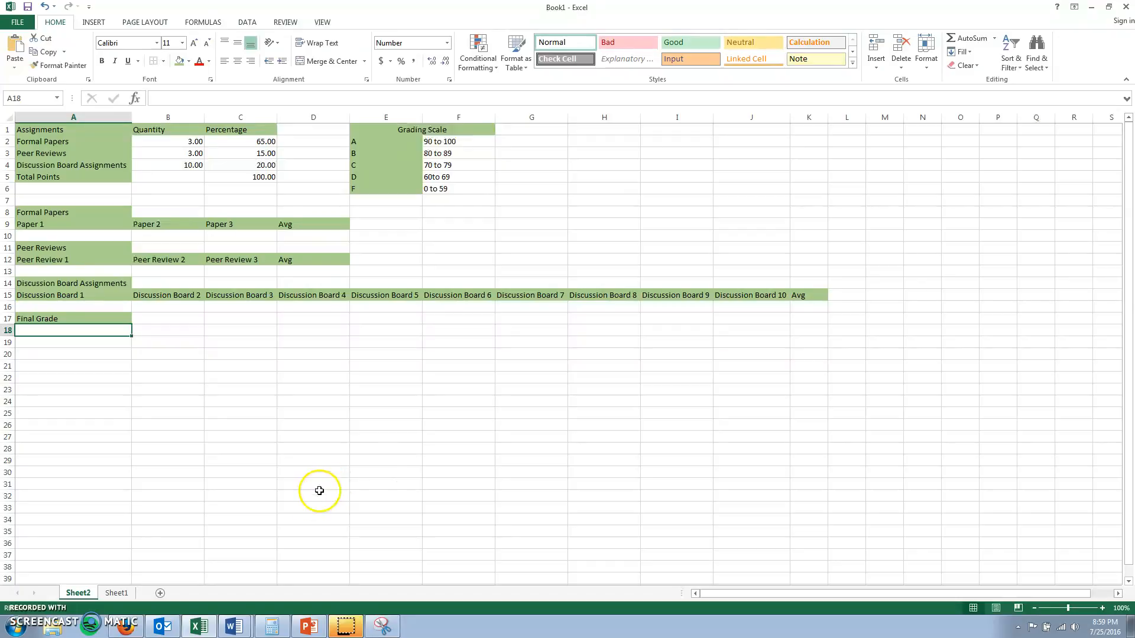
# Step: Switch to Calculator, move its window clear of the grade cells and divide 19.5 by 20
pyautogui.click(272, 625)
pyautogui.moveTo(782, 121); pyautogui.dragTo(900, 105)
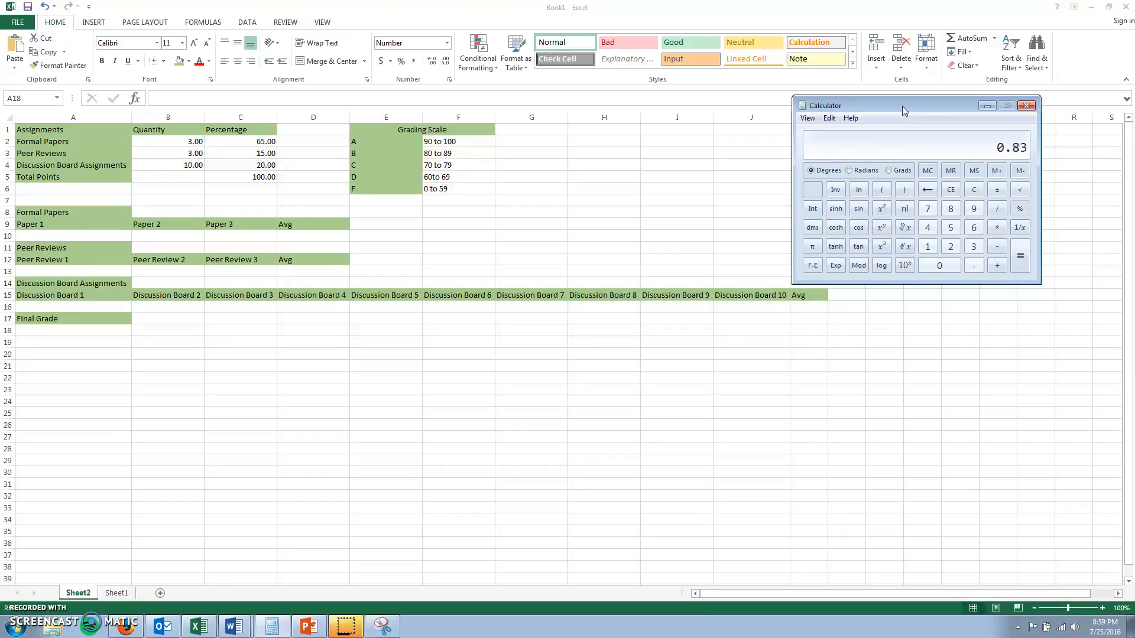
pyautogui.write('190')
pyautogui.press('BackSpace')
pyautogui.write('.5 / 20')
pyautogui.press('Return')
# Step: Enter 0.975 as the Paper 1 score in cell A10 of the Excel grade sheet
pyautogui.click(88, 238)
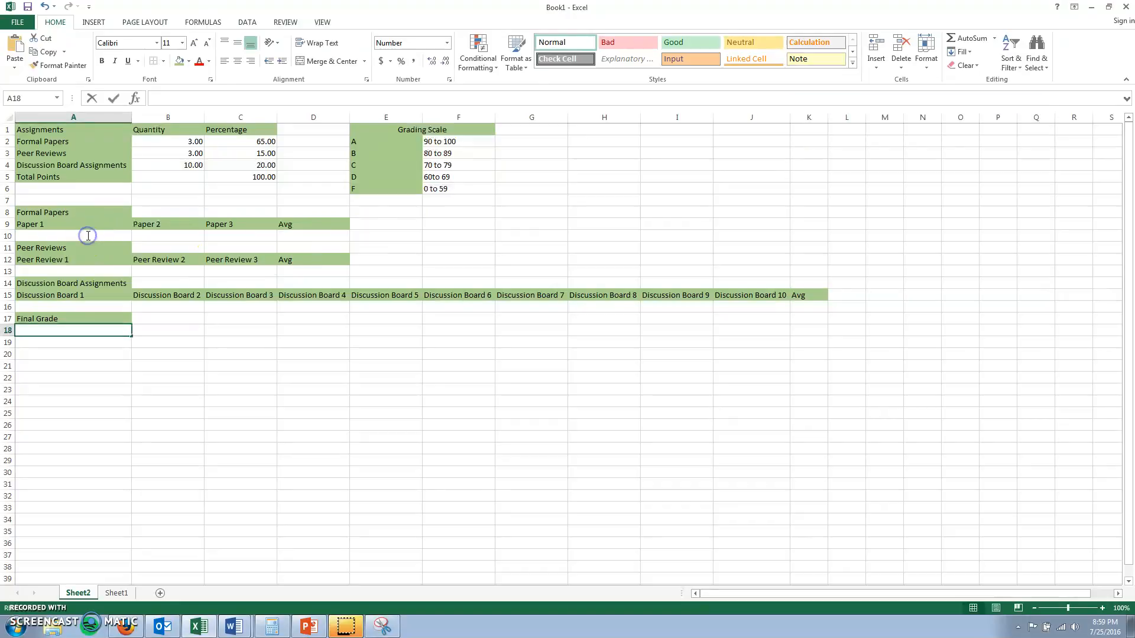
pyautogui.write('0')
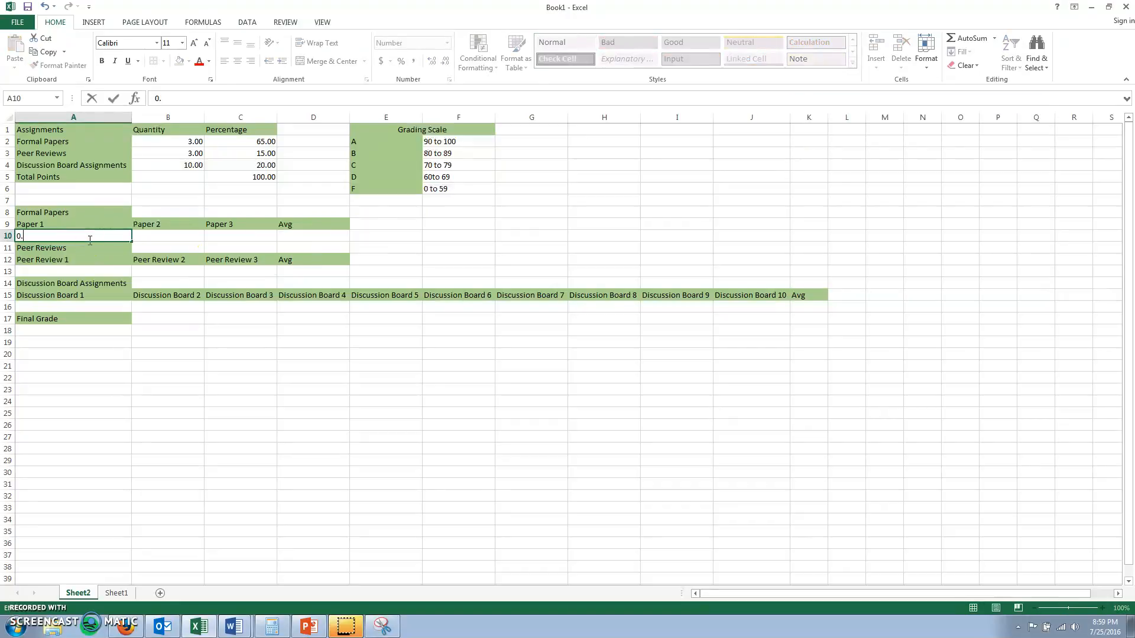
pyautogui.write('.975')
pyautogui.press('Return')
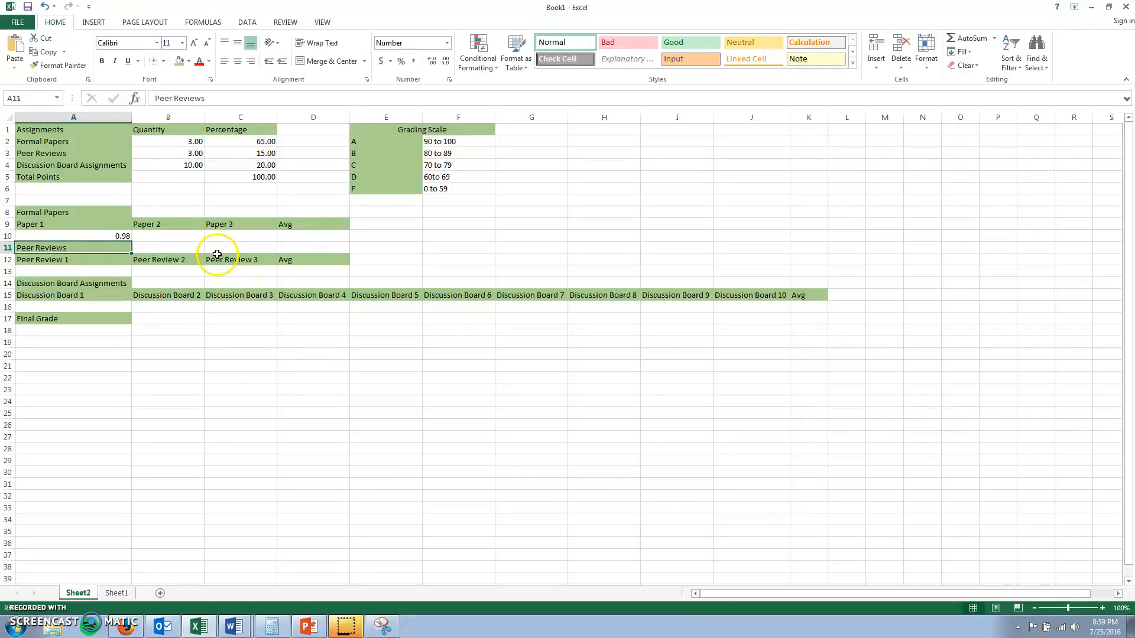
# Step: Divide 20 by 20 in Calculator and enter 1 as the Paper 2 score in cell B10
pyautogui.moveTo(384, 623)
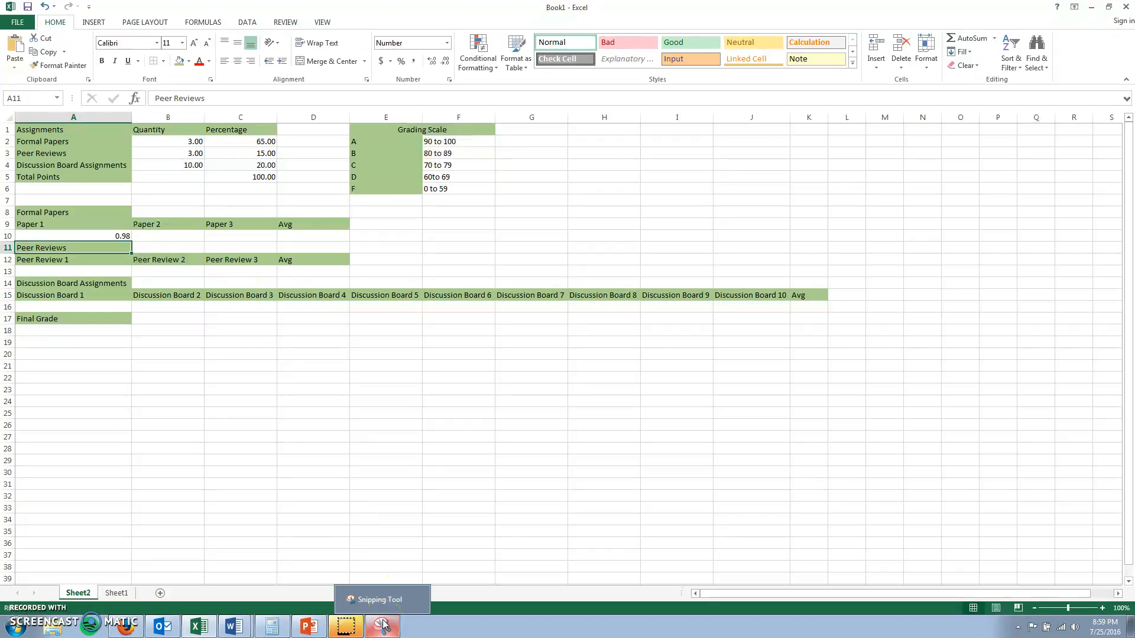
pyautogui.click(275, 626)
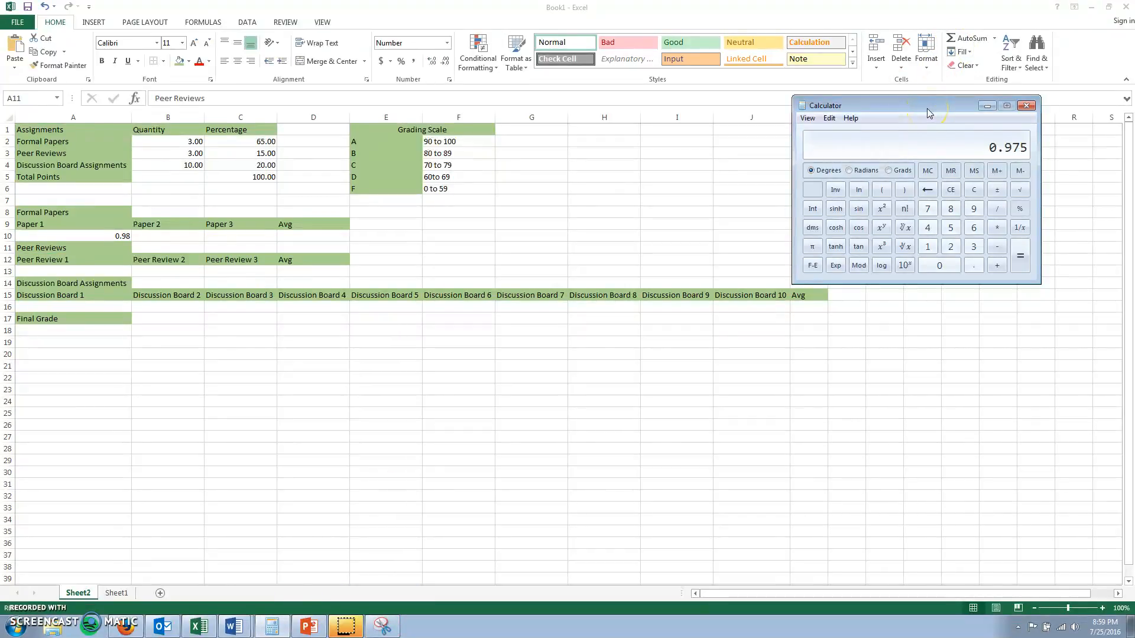
pyautogui.write('20/20')
pyautogui.press('Return')
pyautogui.click(158, 234)
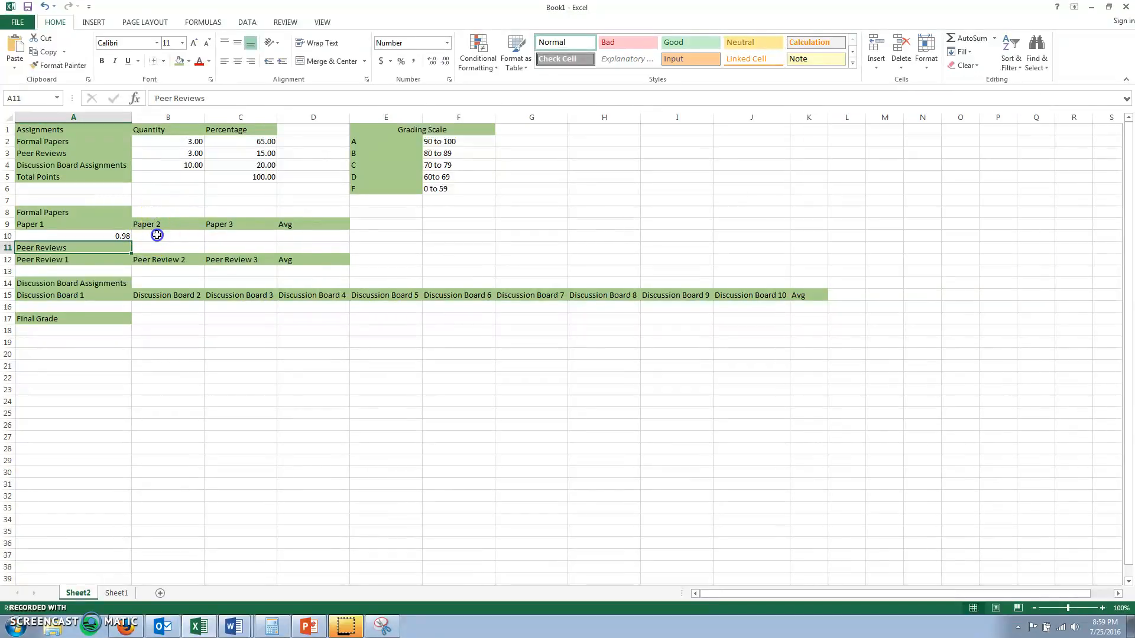
pyautogui.write('1')
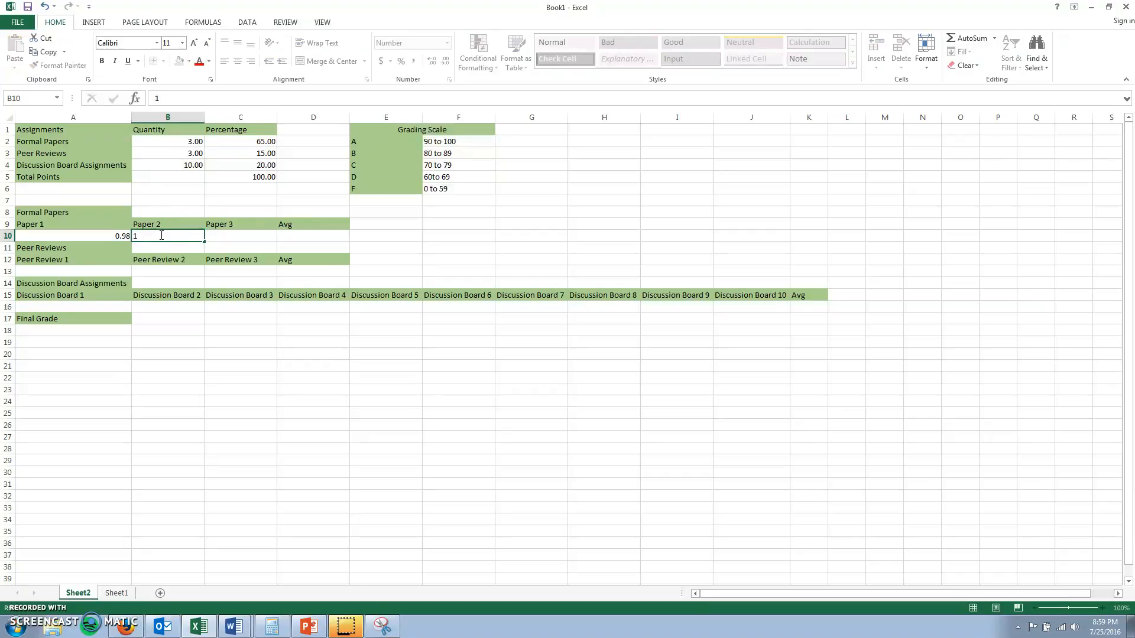
pyautogui.press('Tab')
# Step: Divide 19 by 20 in Calculator and enter 0.95 as the Paper 3 score in cell C10
pyautogui.click(272, 626)
pyautogui.write('19/20')
pyautogui.press('Return')
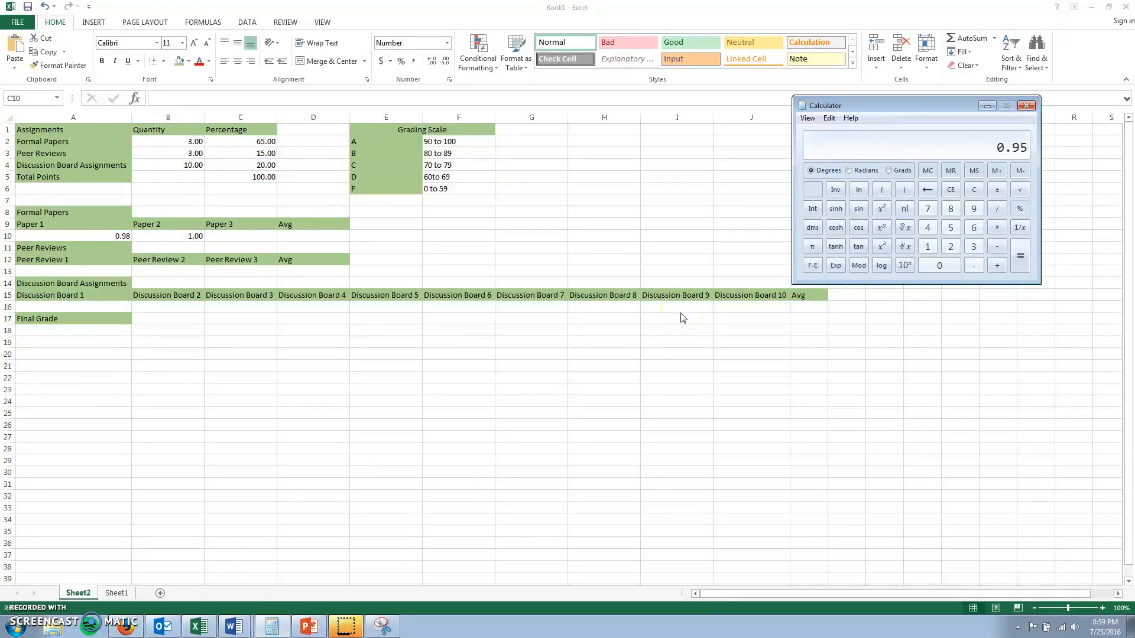
pyautogui.click(236, 240)
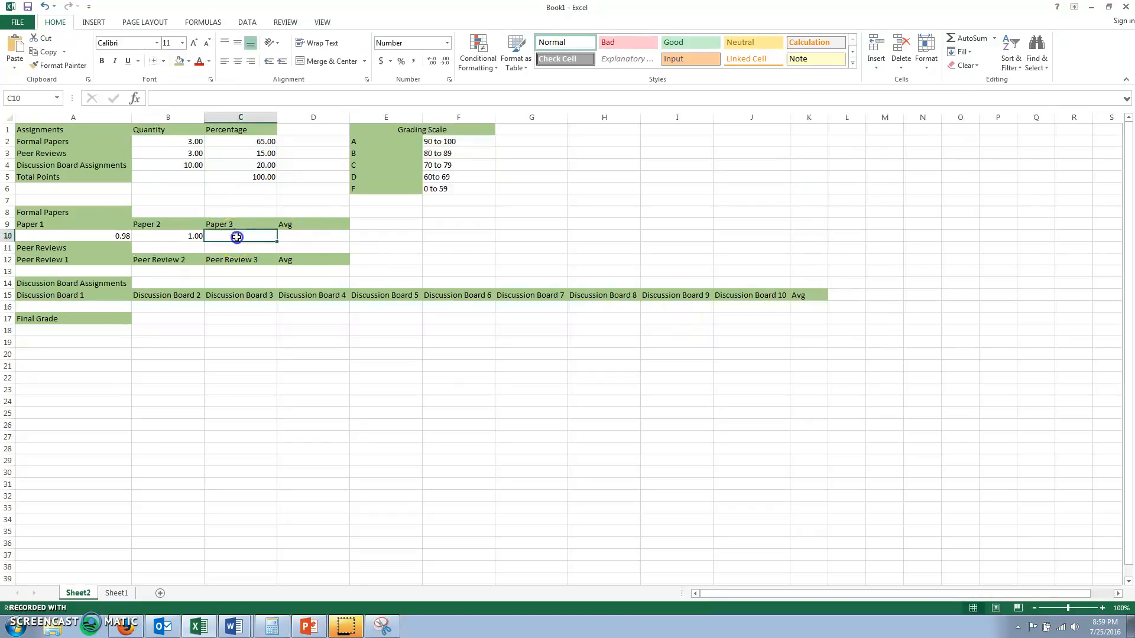
pyautogui.write('0.95')
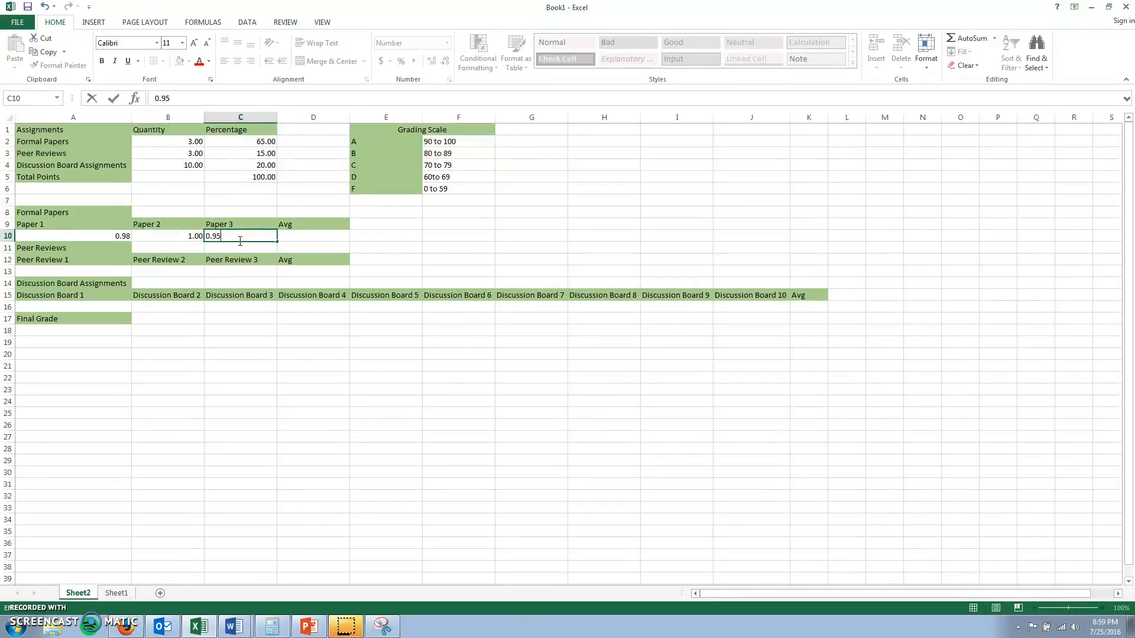
pyautogui.press('Tab')
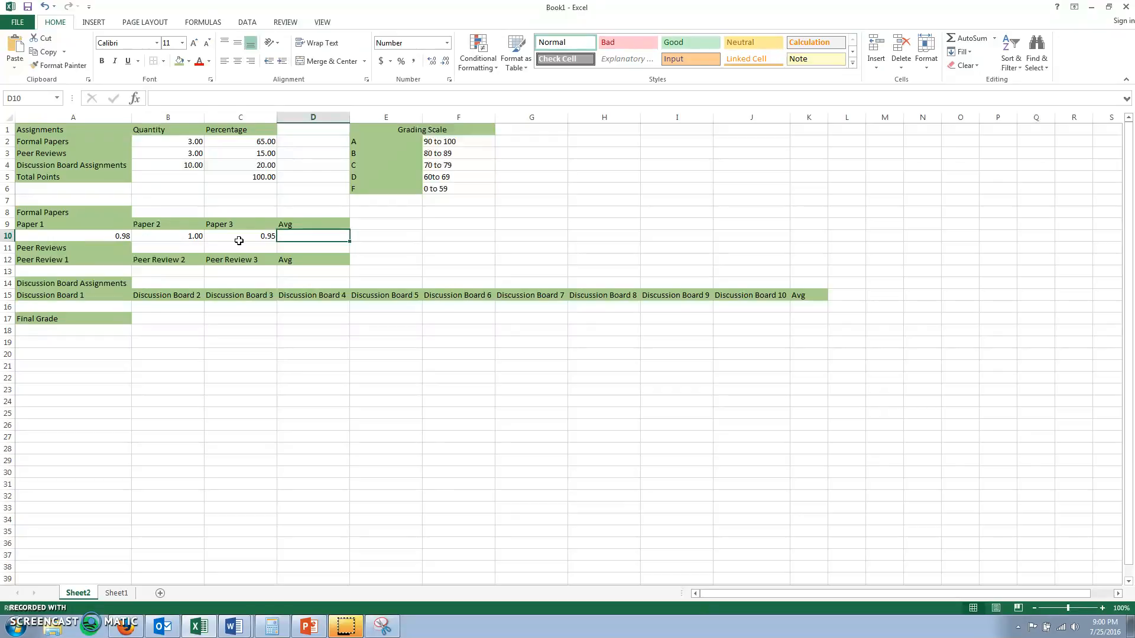
# Step: Enter the formula =average(A10:C10)*100 in cell D10 for the Formal Papers average
pyautogui.write('=')
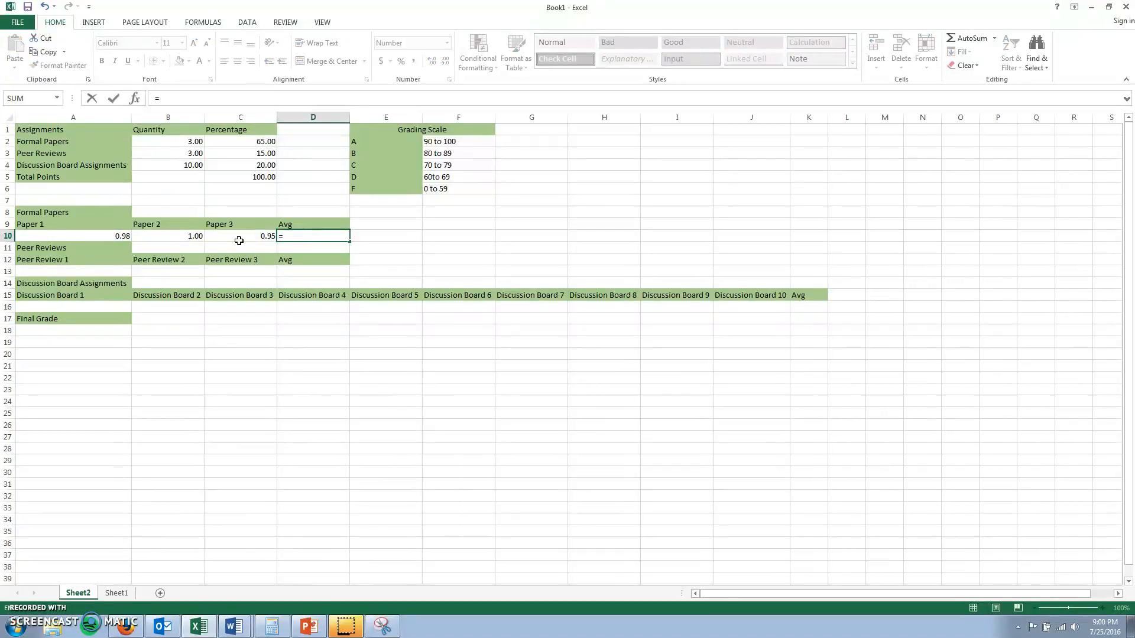
pyautogui.write('av')
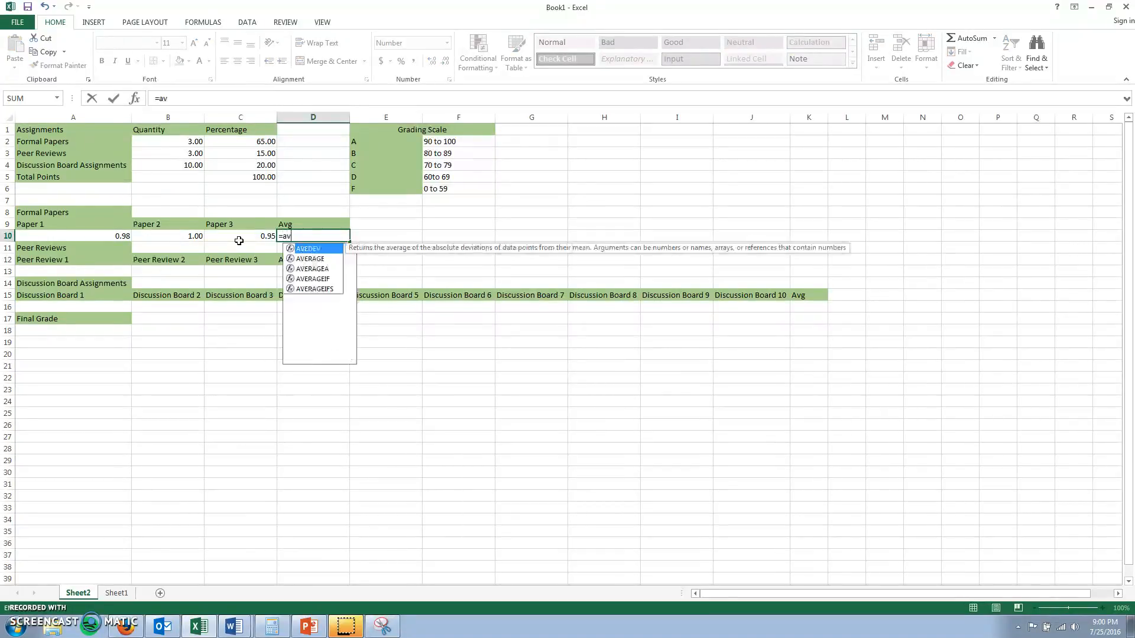
pyautogui.write('erage')
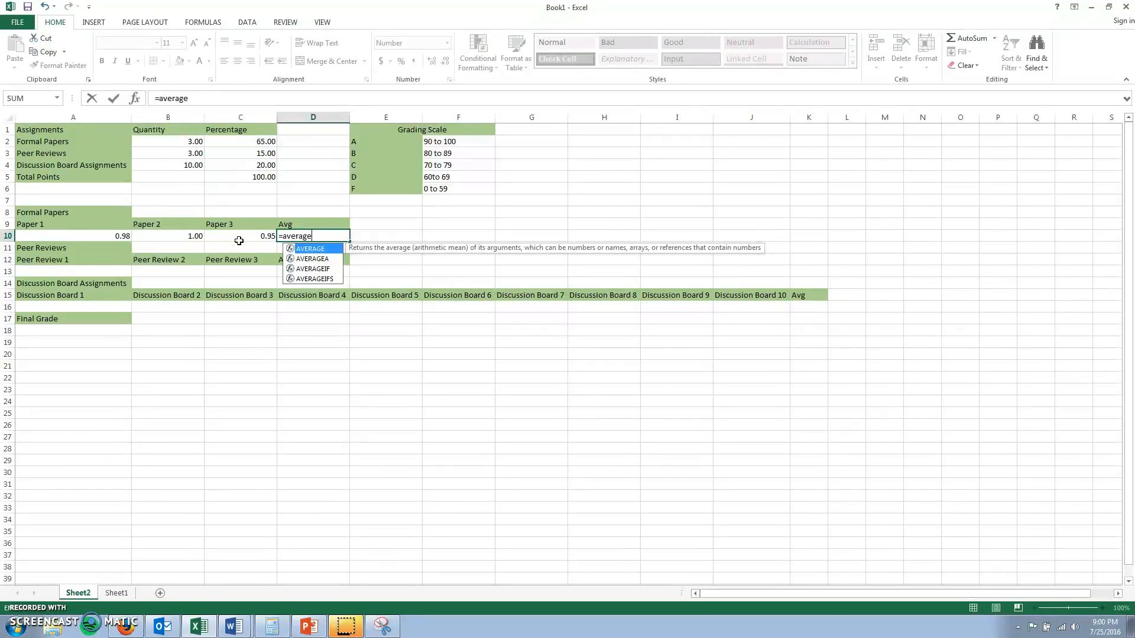
pyautogui.write('(')
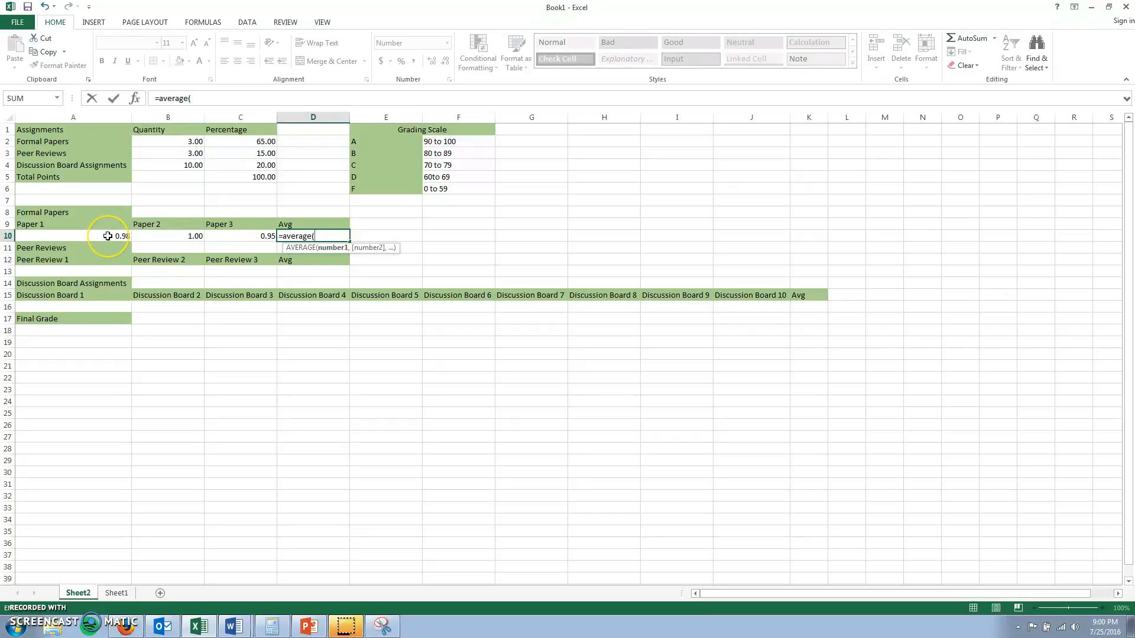
pyautogui.moveTo(107, 236); pyautogui.dragTo(242, 236)
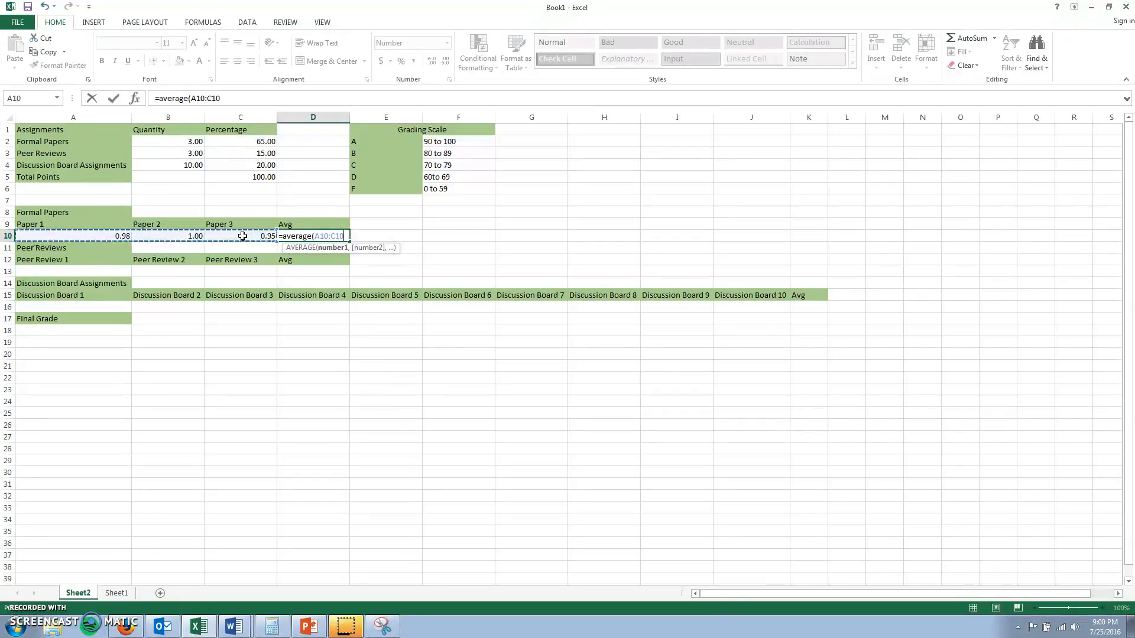
pyautogui.write(')*100')
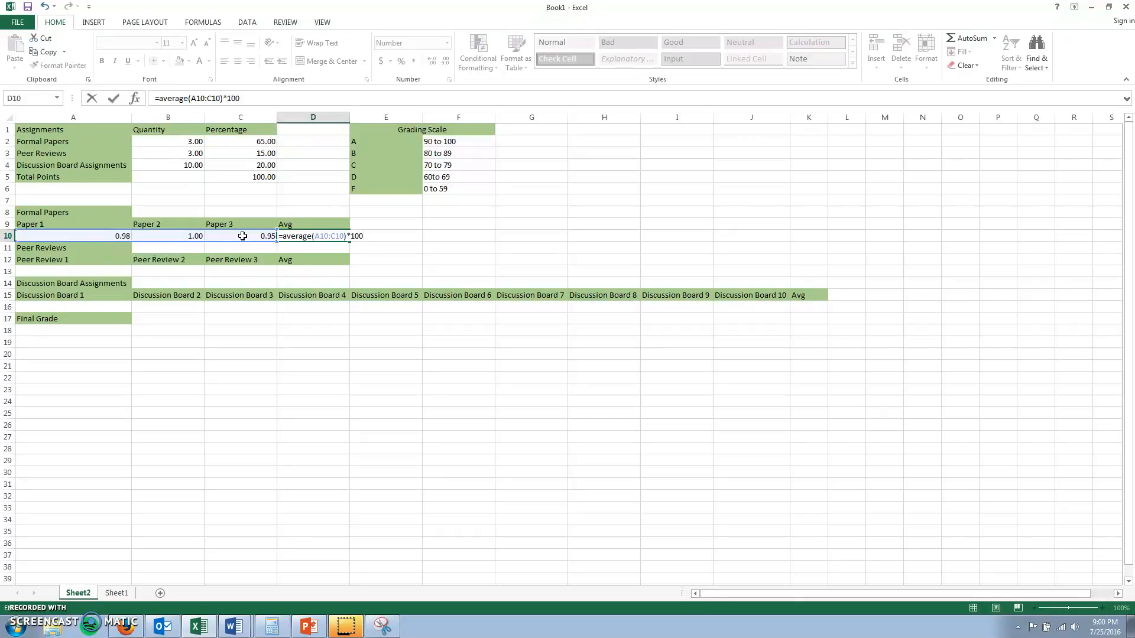
pyautogui.click(195, 248)
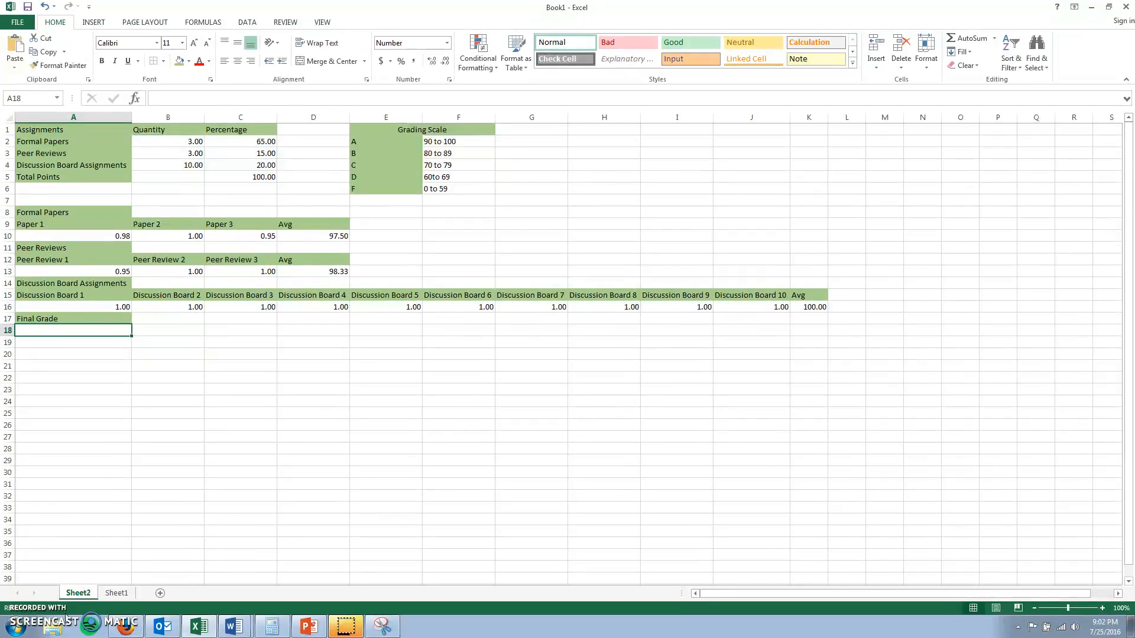
# Step: Review the average formulas for Peer Reviews in D13 and Discussion Board Assignments in K16
pyautogui.click(321, 267)
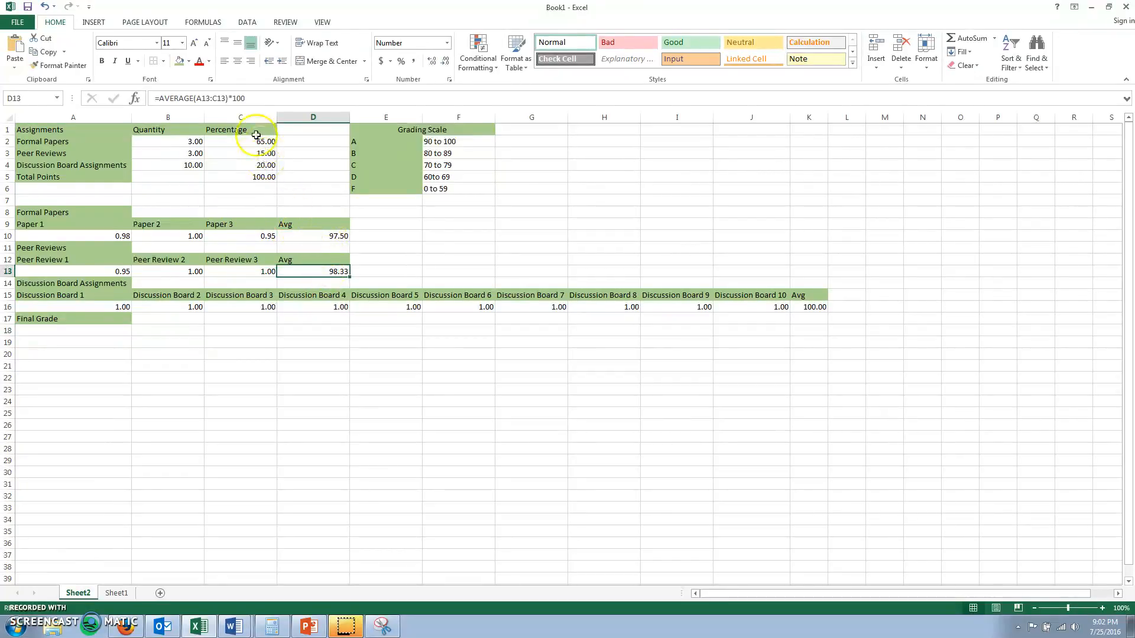
pyautogui.click(261, 97)
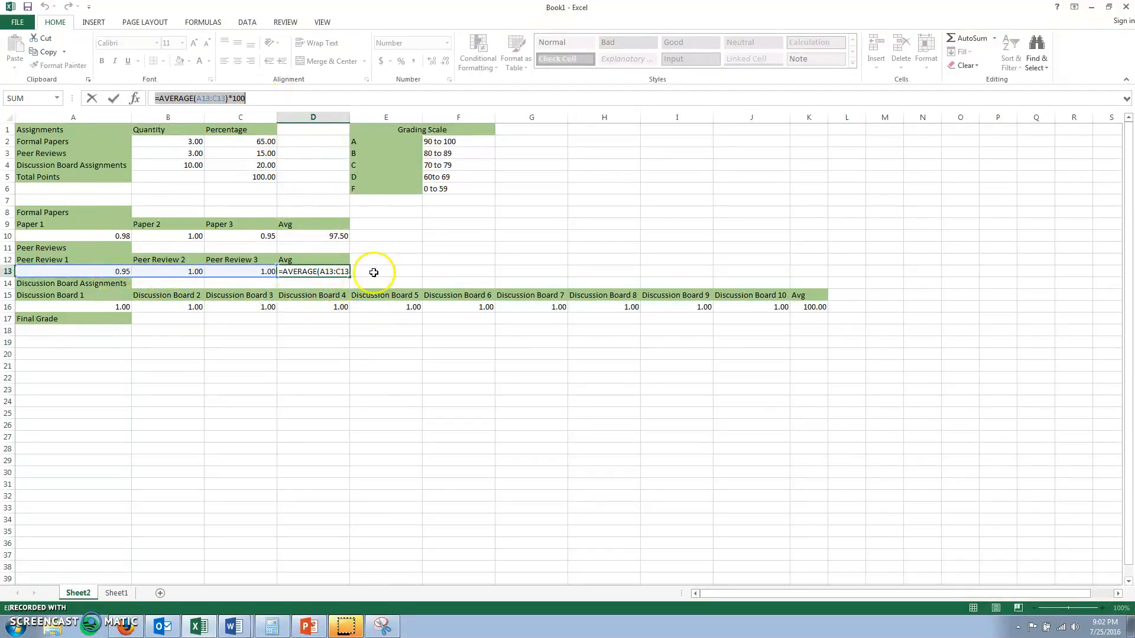
pyautogui.click(816, 307)
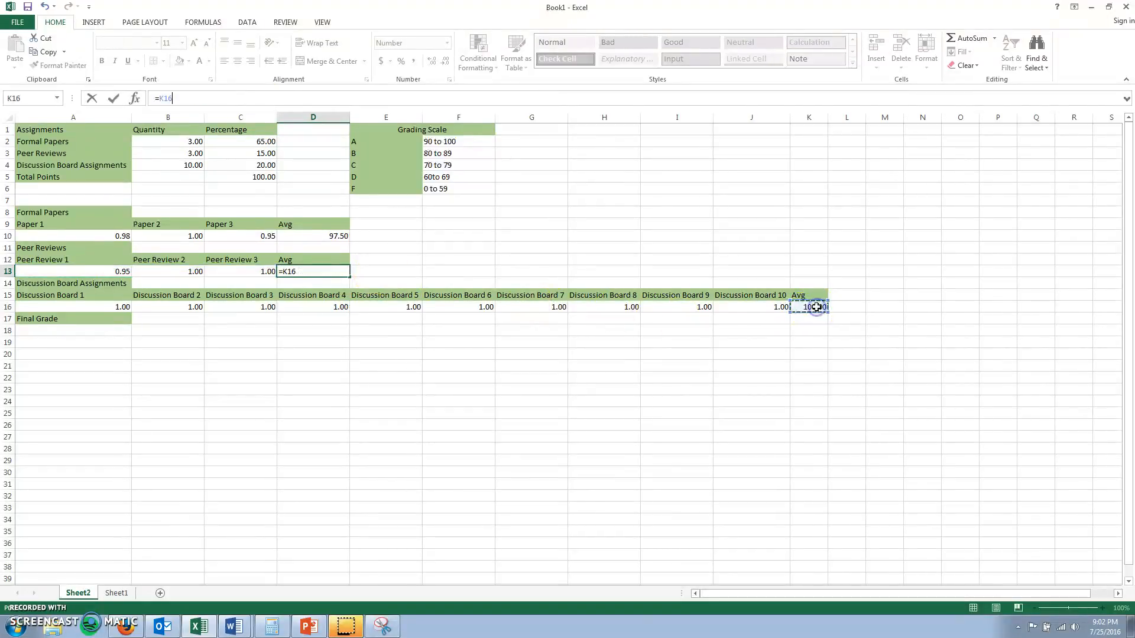
pyautogui.press('Escape')
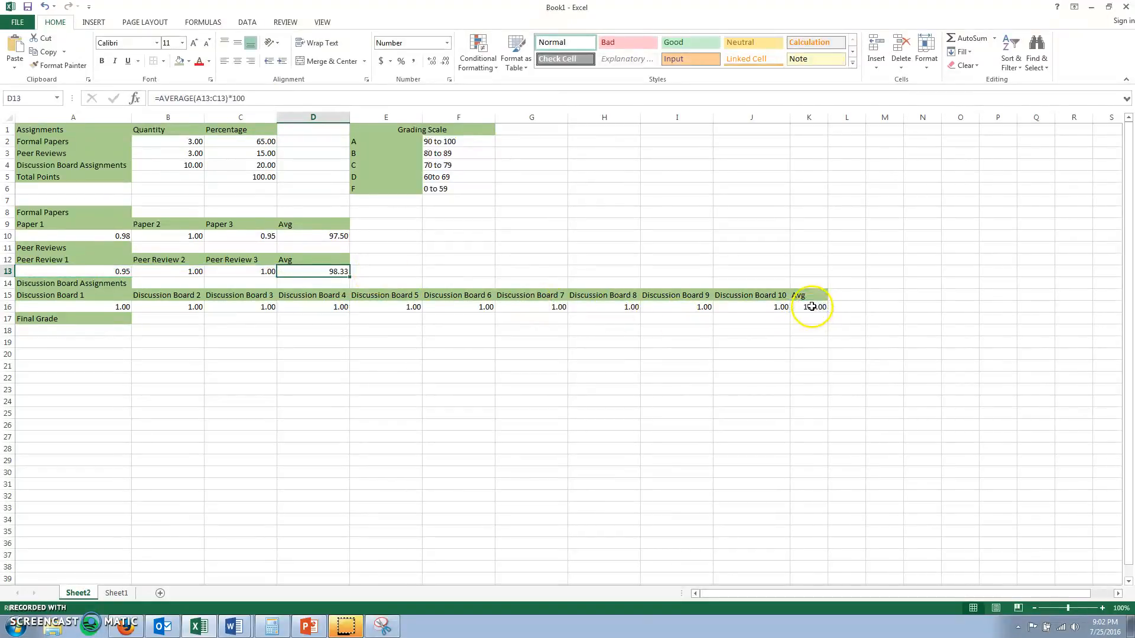
pyautogui.click(812, 307)
pyautogui.moveTo(253, 99); pyautogui.dragTo(129, 99)
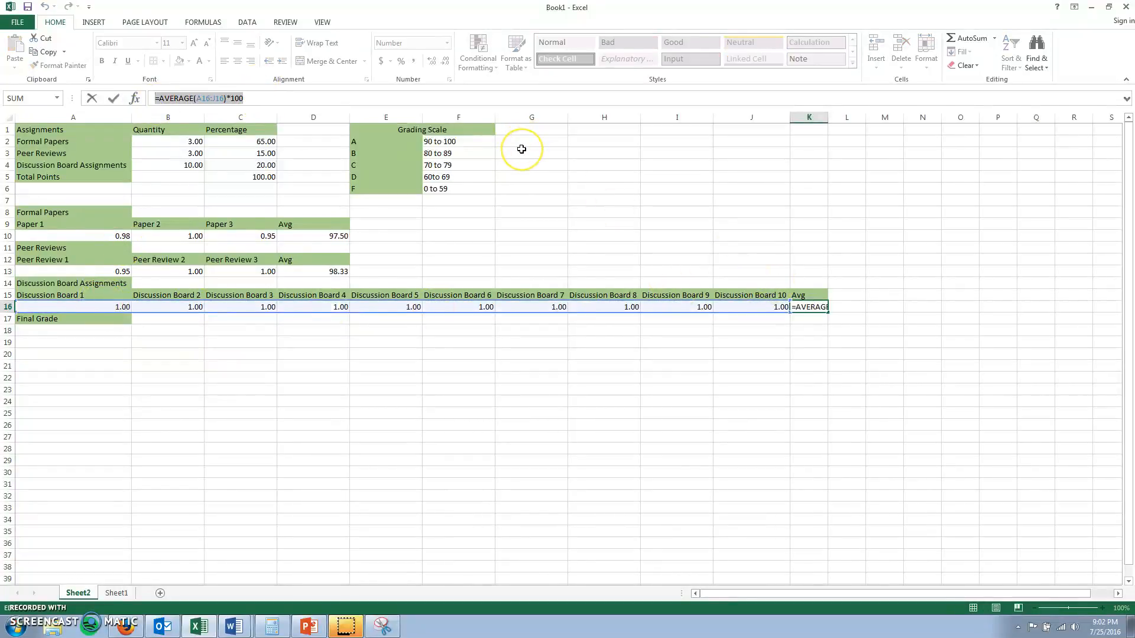
pyautogui.press('Return')
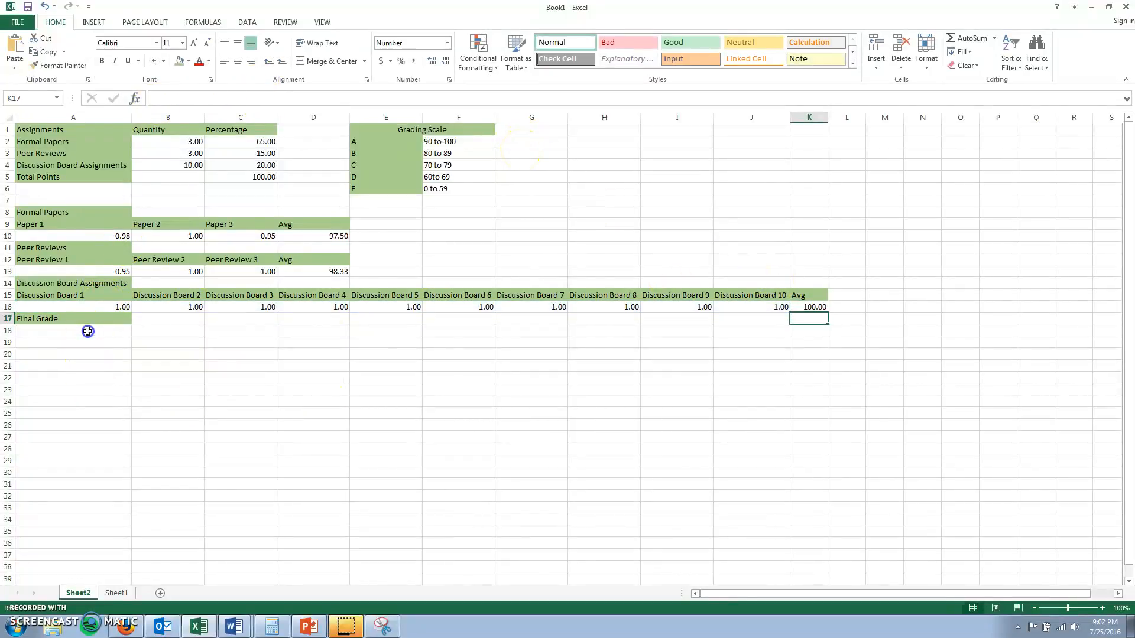
# Step: Begin the Final Grade formula in cell A18 with the weighted Formal Papers term =D10*(C2/100)+
pyautogui.click(88, 332)
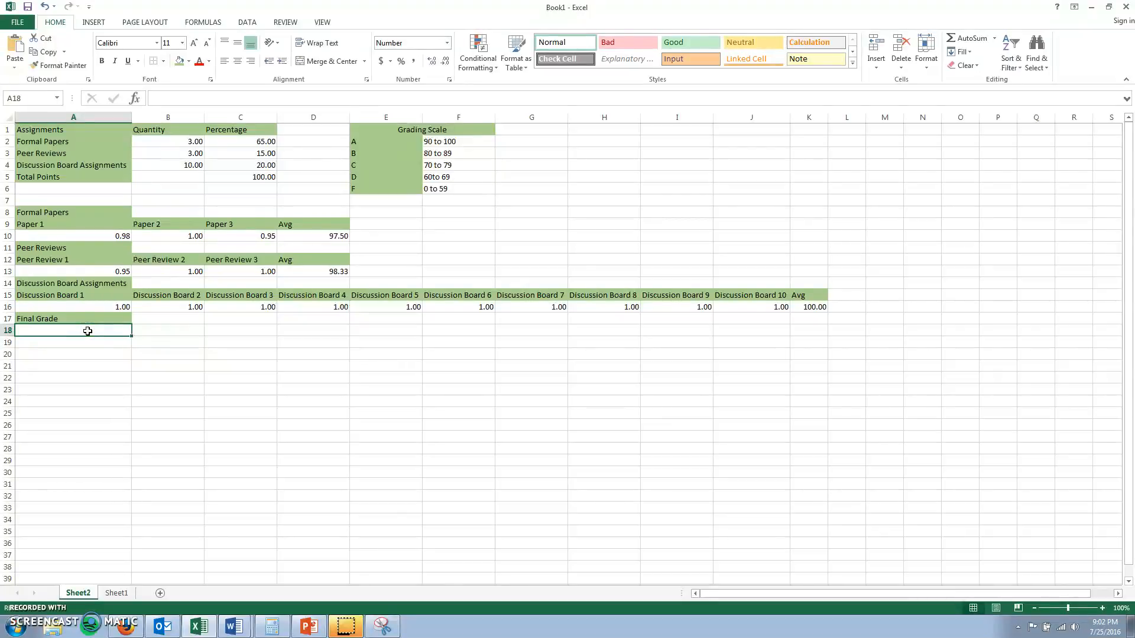
pyautogui.write('=')
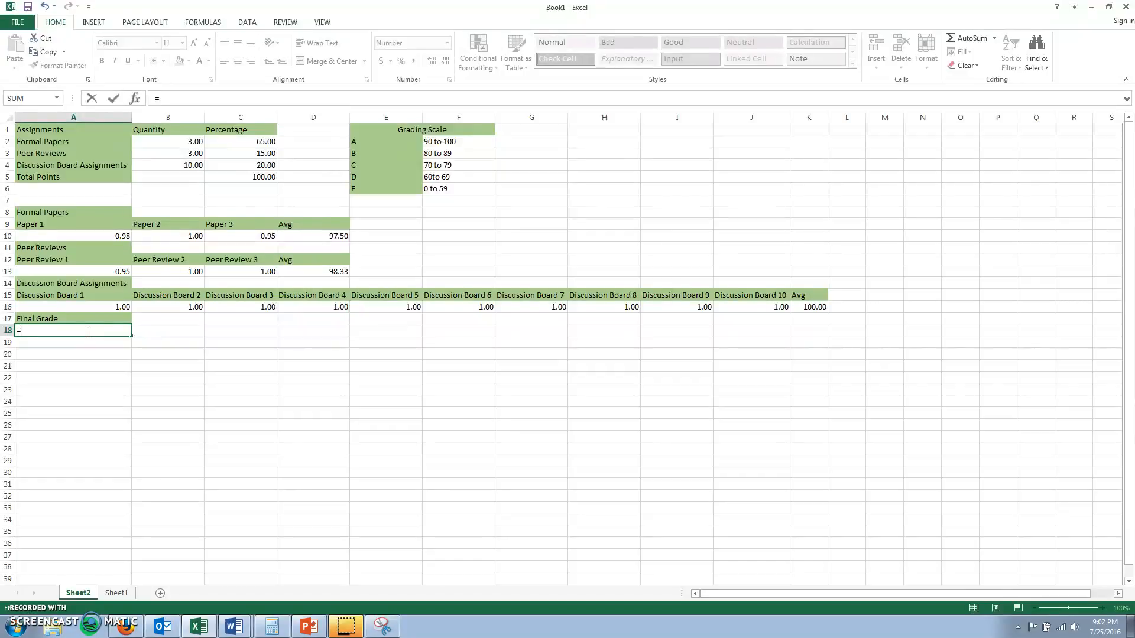
pyautogui.click(322, 237)
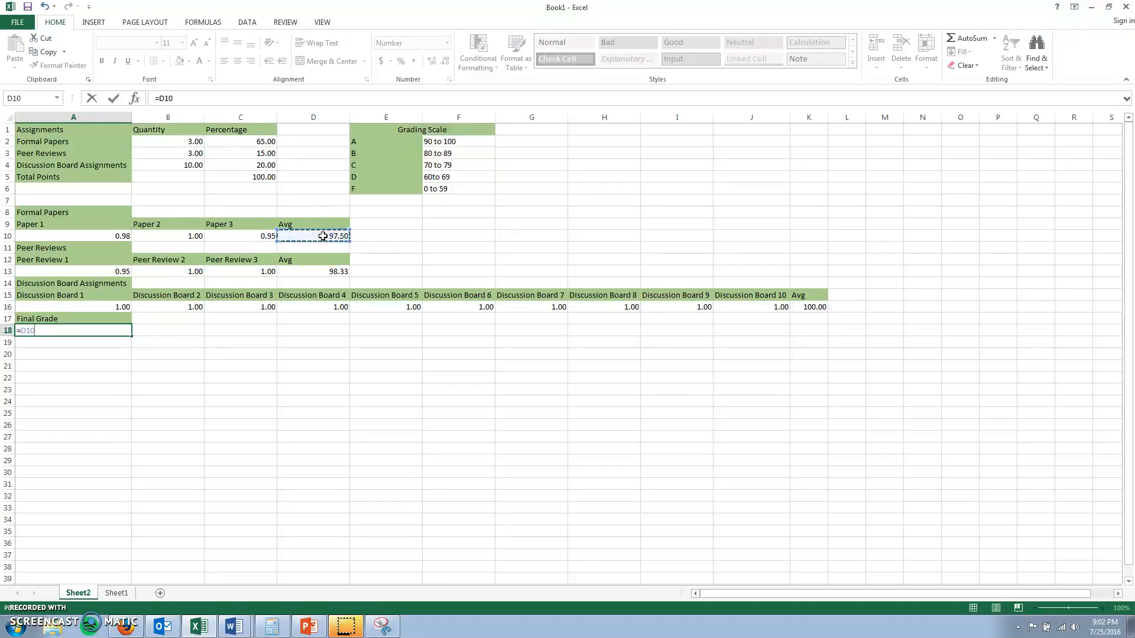
pyautogui.write('*')
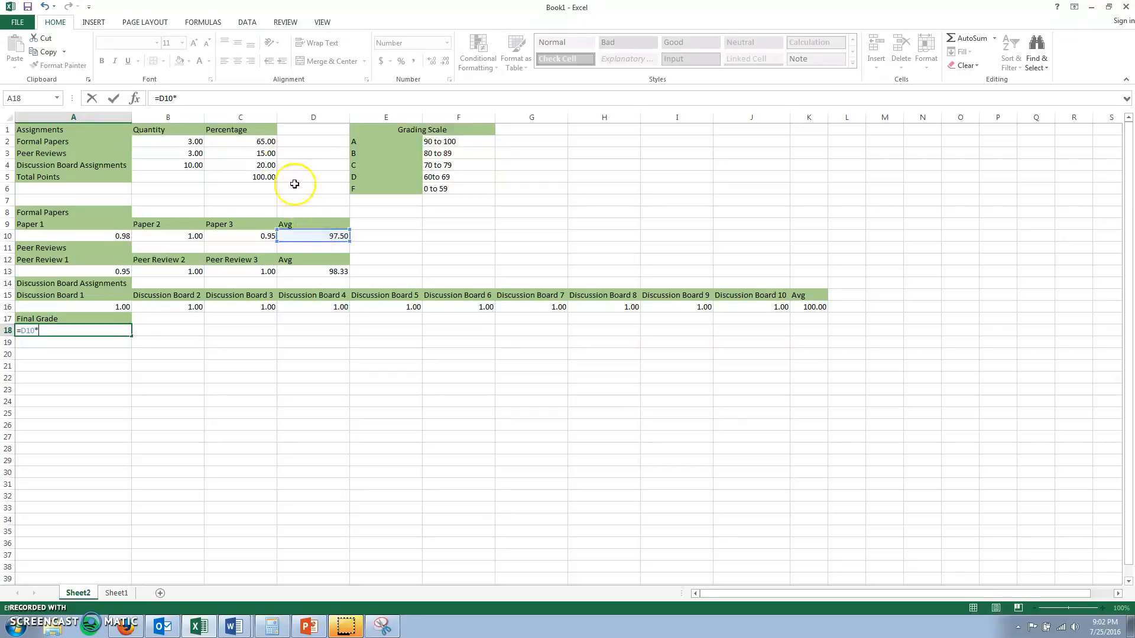
pyautogui.click(267, 143)
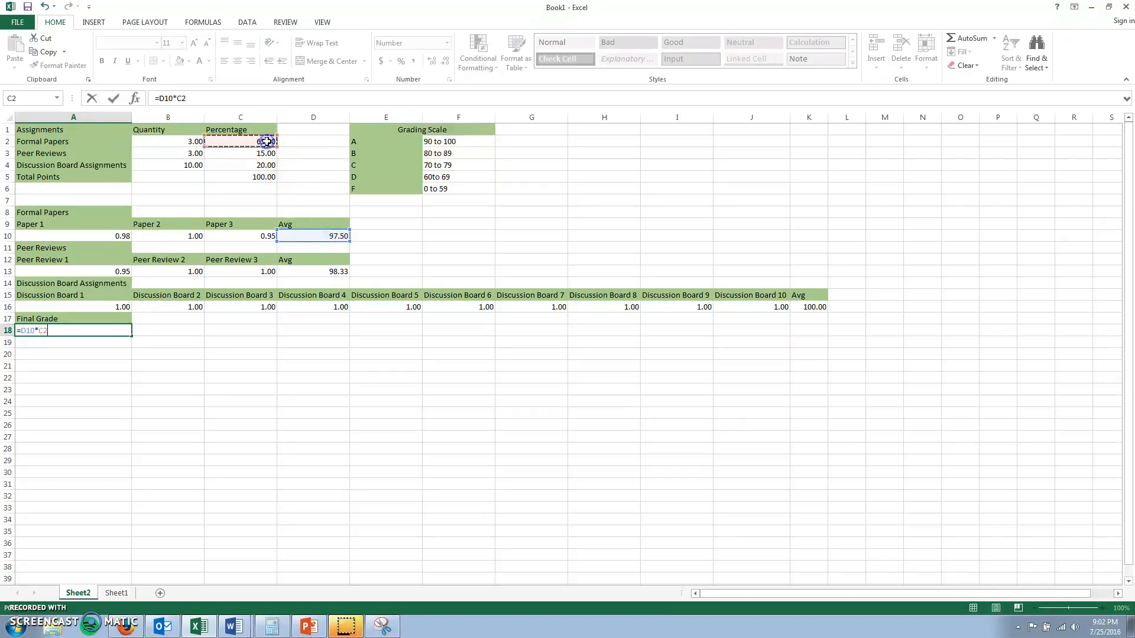
pyautogui.click(178, 98)
pyautogui.write('(C2')
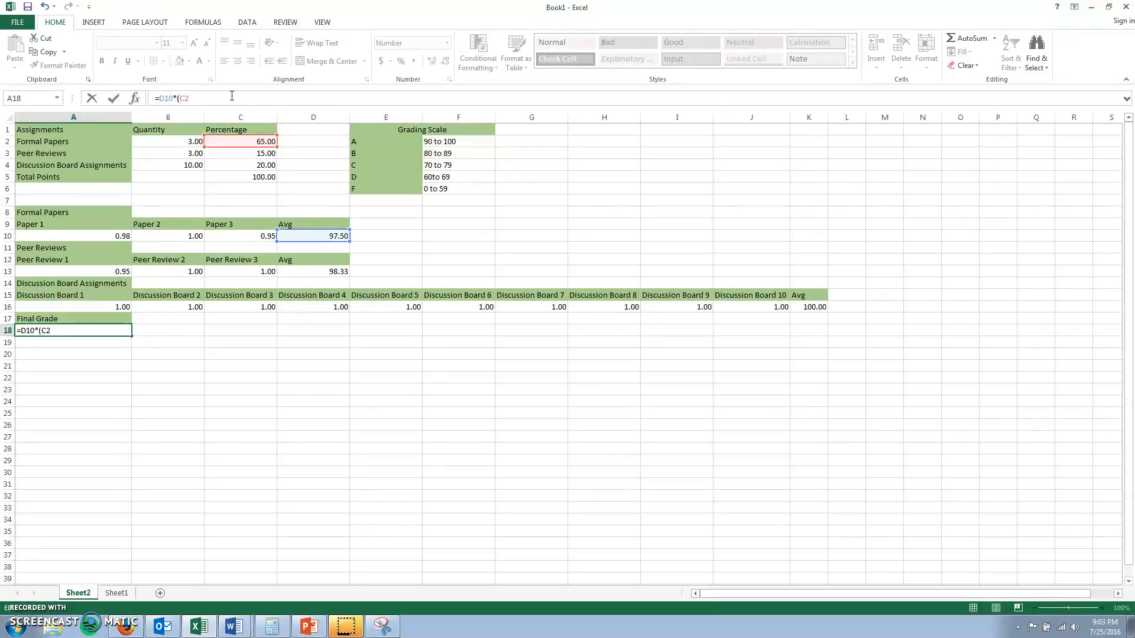
pyautogui.write('/100')
pyautogui.write(')+')
# Step: Add the weighted Peer Reviews term D13*(C3/100)+ to the Final Grade formula in cell A18
pyautogui.click(338, 272)
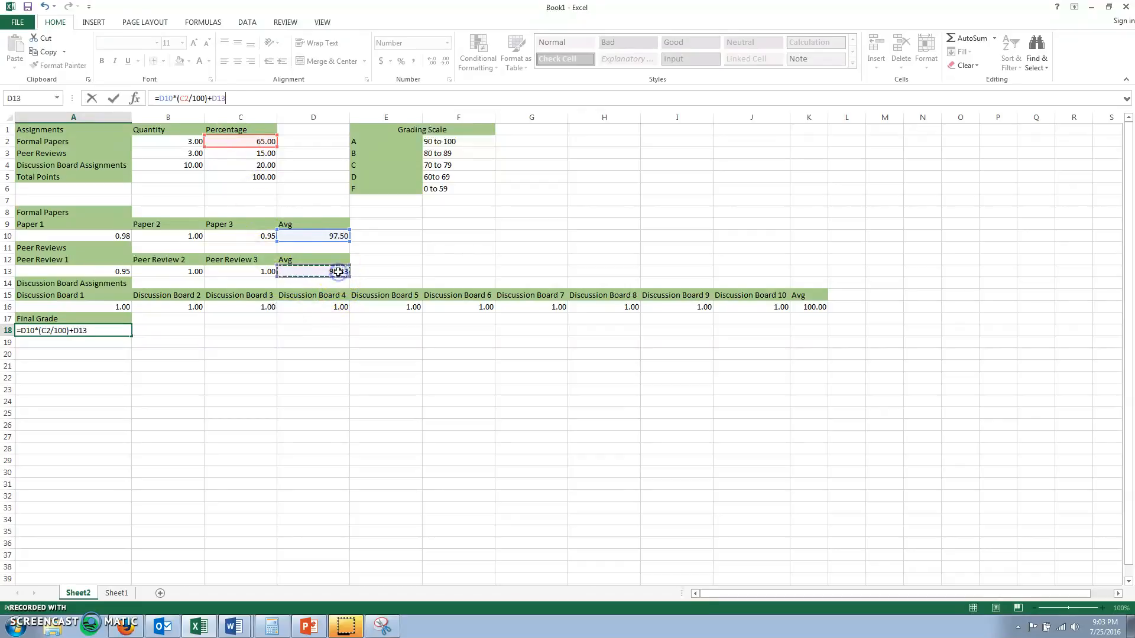
pyautogui.write('*(')
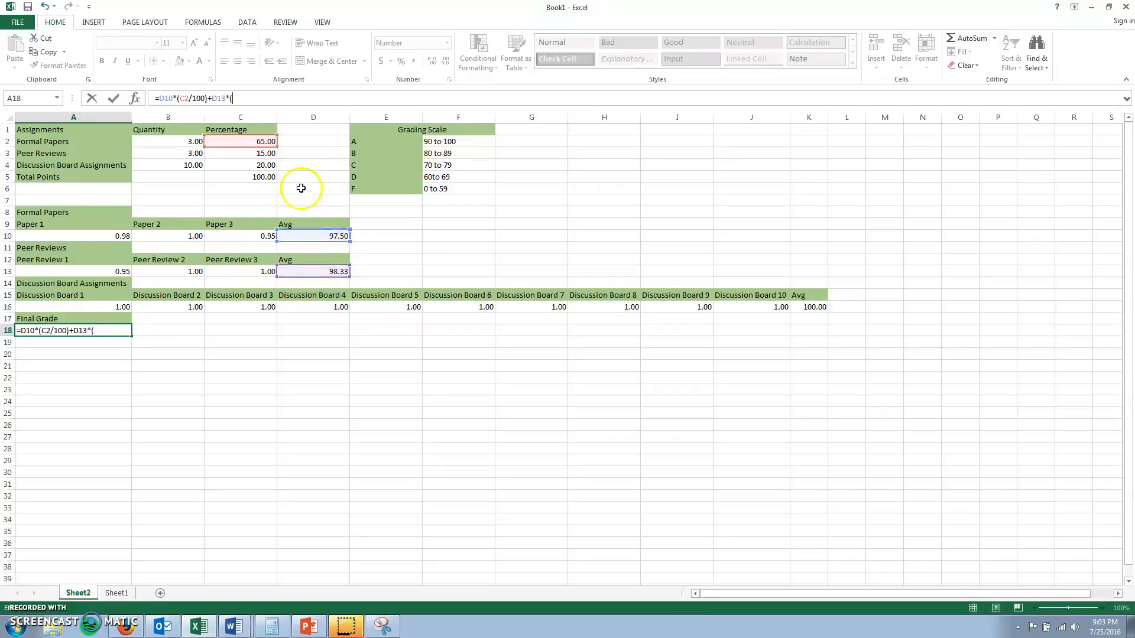
pyautogui.click(265, 154)
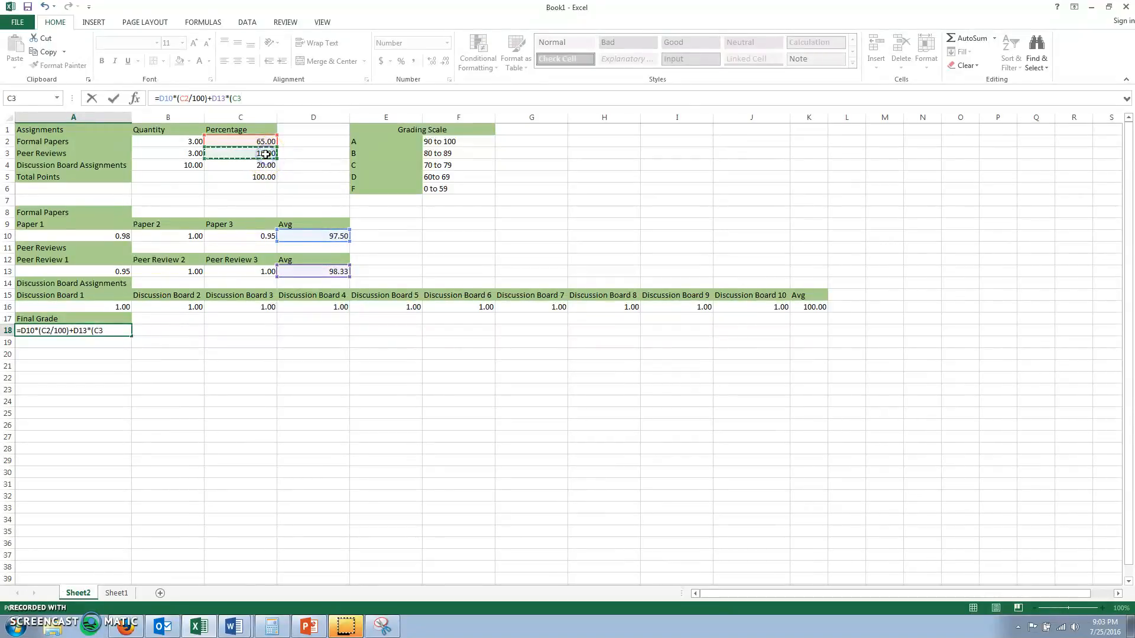
pyautogui.write('/100)+')
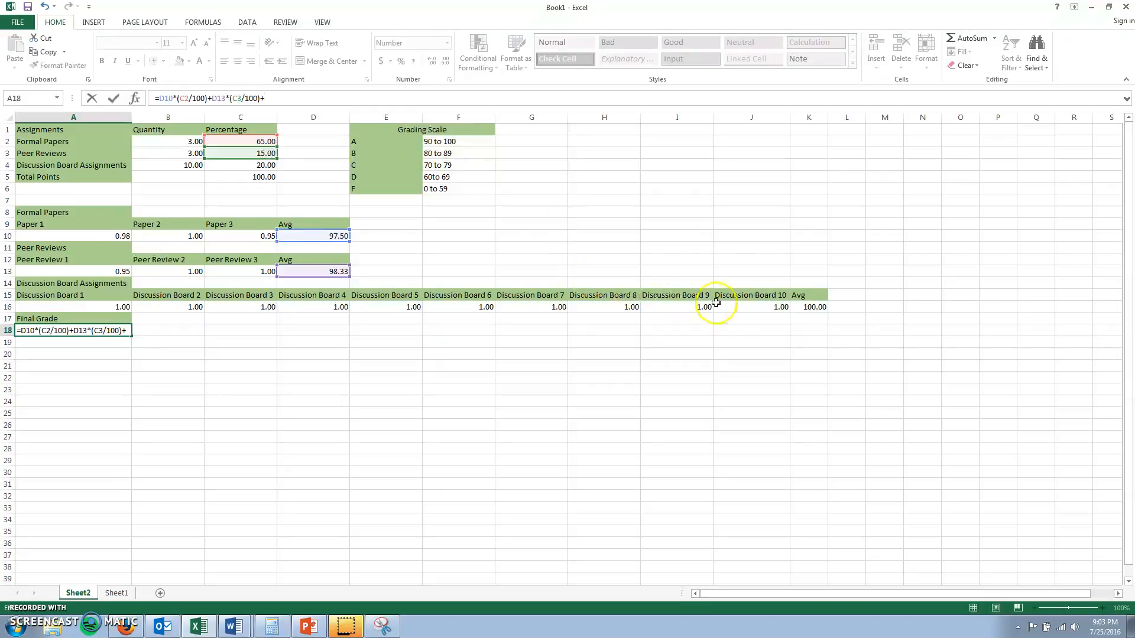
# Step: Complete the Final Grade formula in A18 with the weighted Discussion Board term K16*(C4/100) and review the finished cell
pyautogui.click(802, 306)
pyautogui.write('*(')
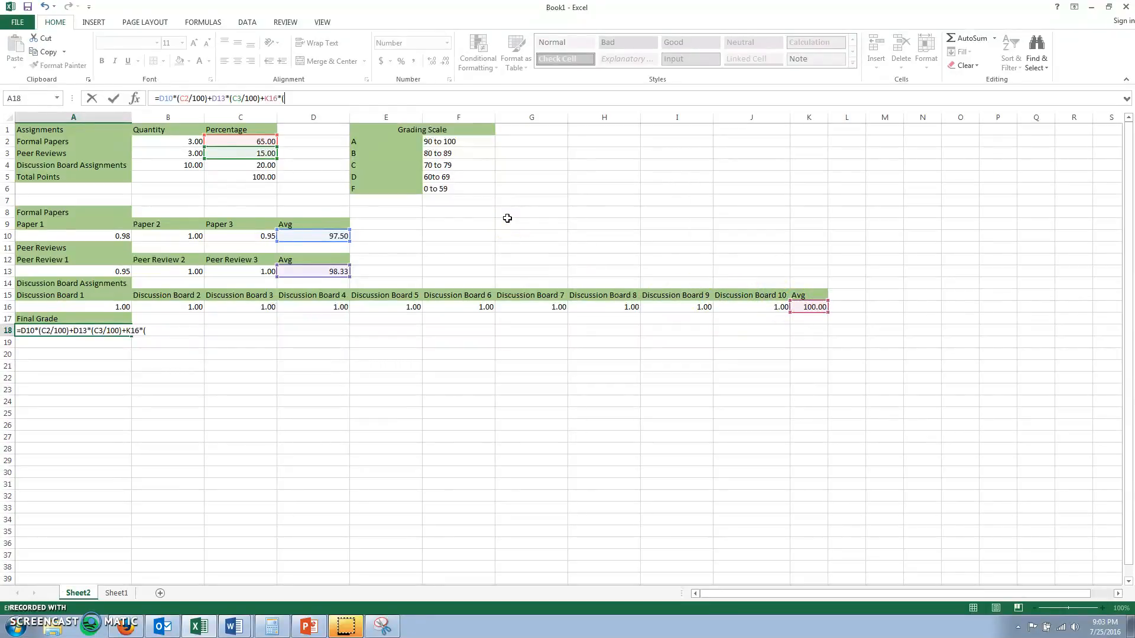
pyautogui.click(267, 166)
pyautogui.write('/100')
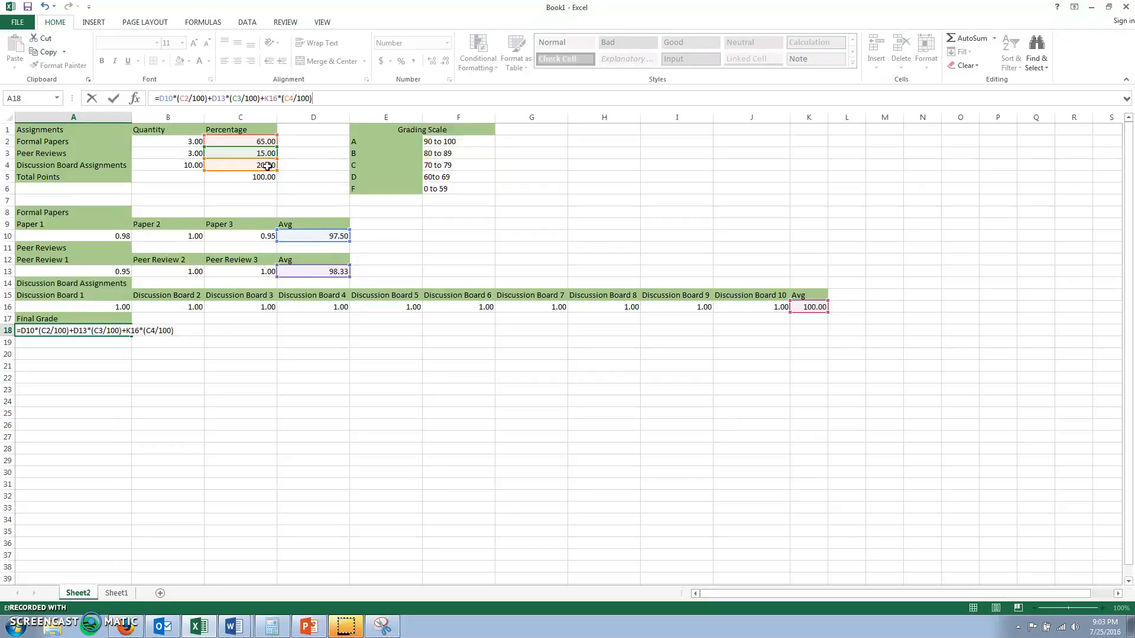
pyautogui.press('Return')
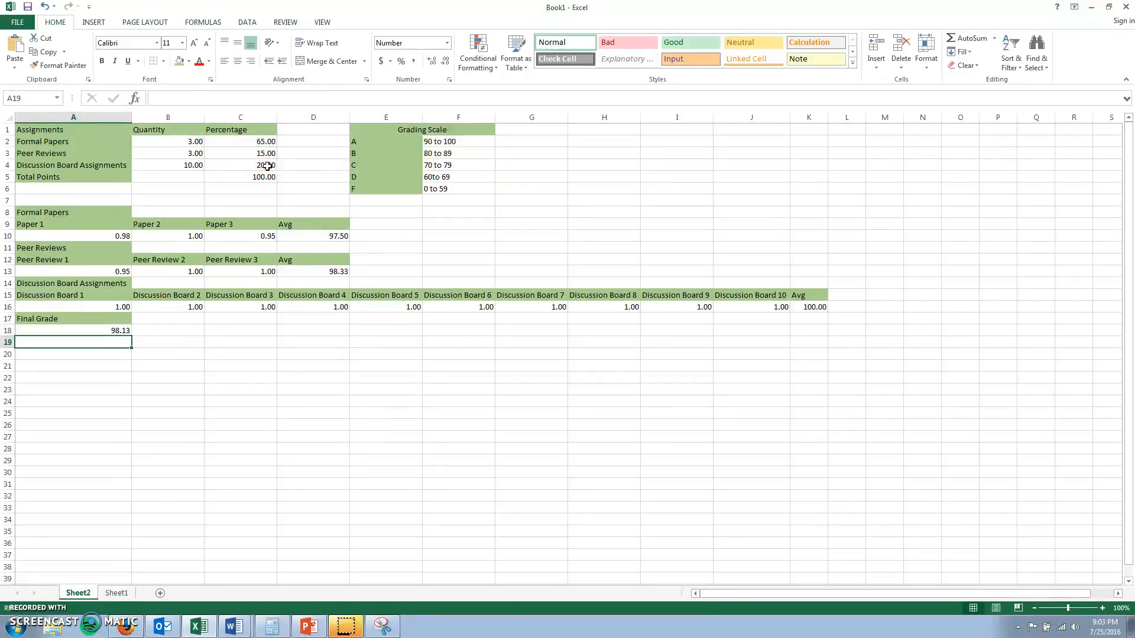
pyautogui.click(108, 338)
pyautogui.click(112, 330)
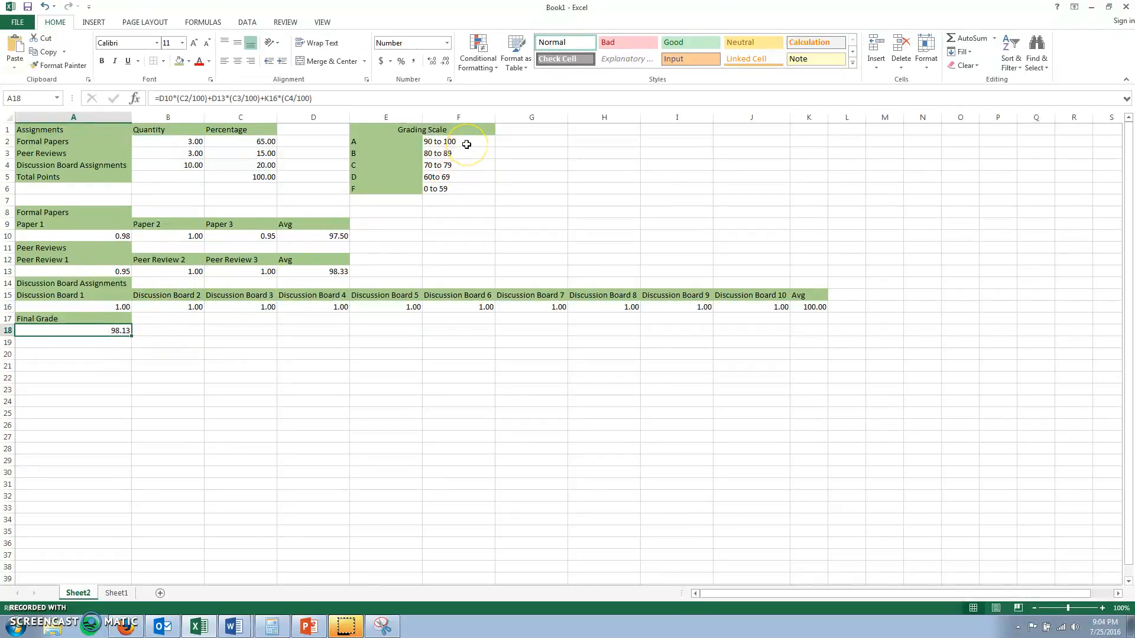
# Step: Set the Paper 3 score in cell C10 to 0.80 and check the Final Grade in A18
pyautogui.click(270, 237)
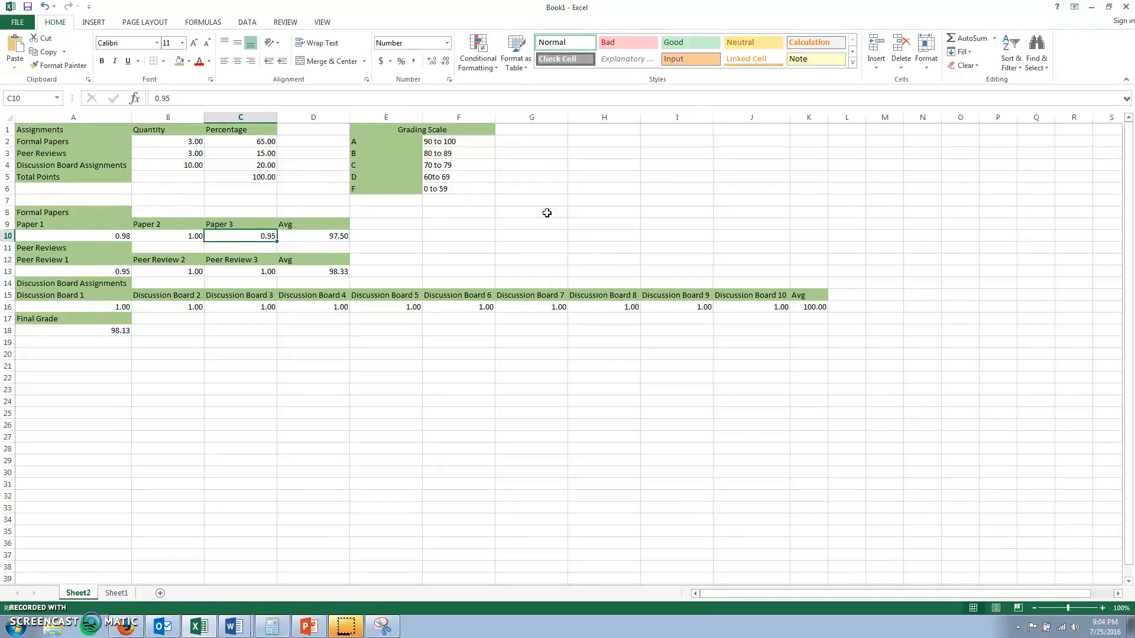
pyautogui.write('0.80')
pyautogui.press('Return')
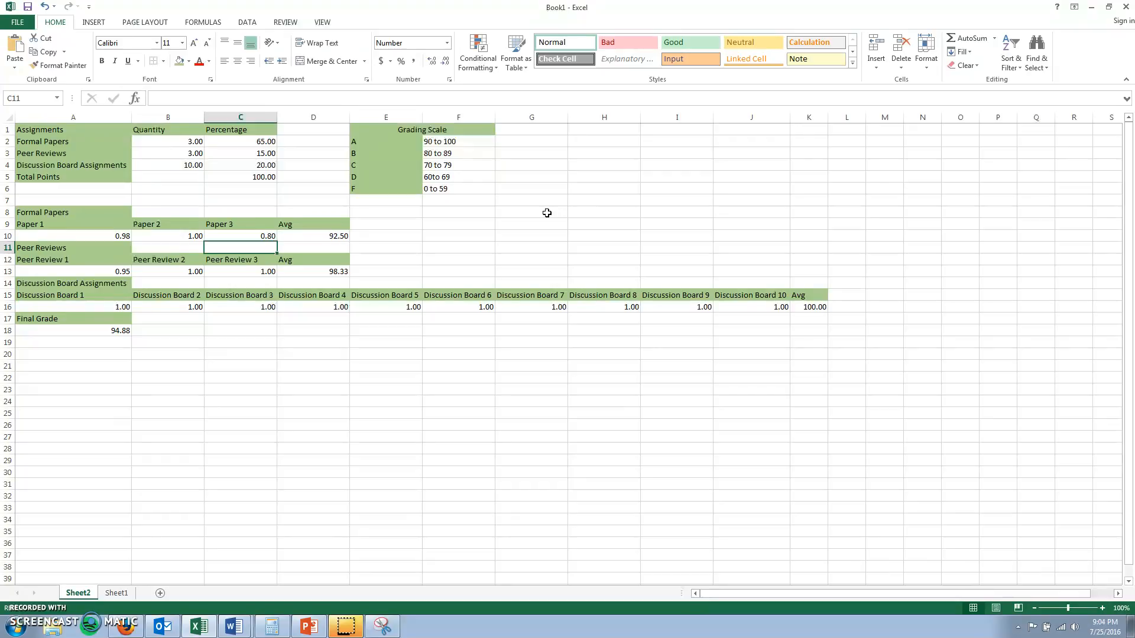
pyautogui.click(123, 328)
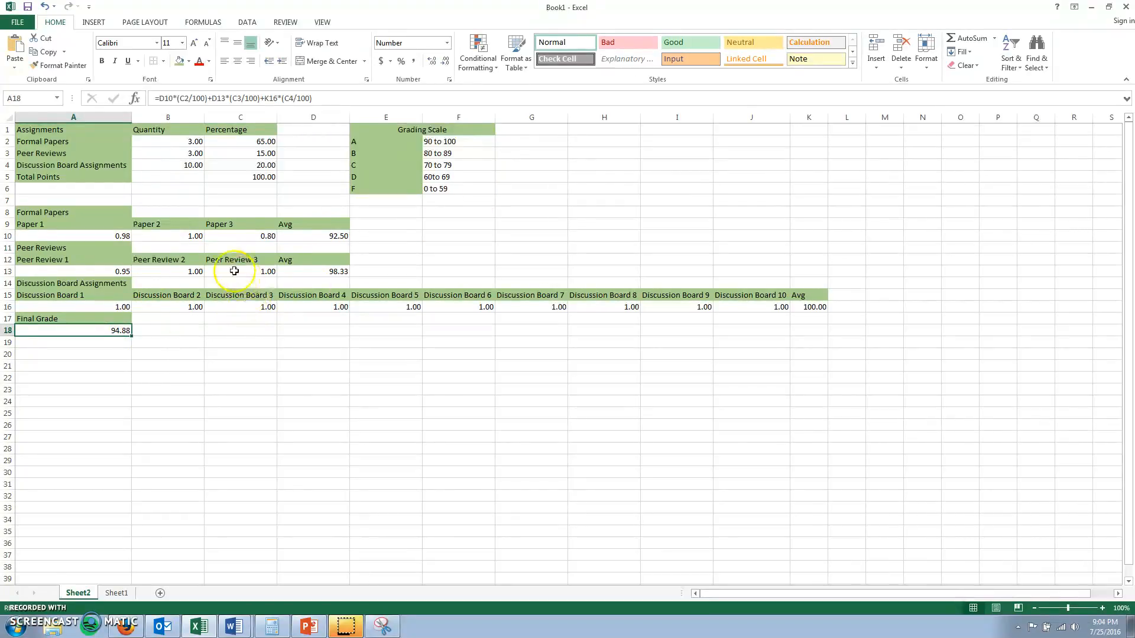
# Step: Set the Paper 2 score in cell B10 to 0.75 and check its effect on the Final Grade
pyautogui.click(197, 236)
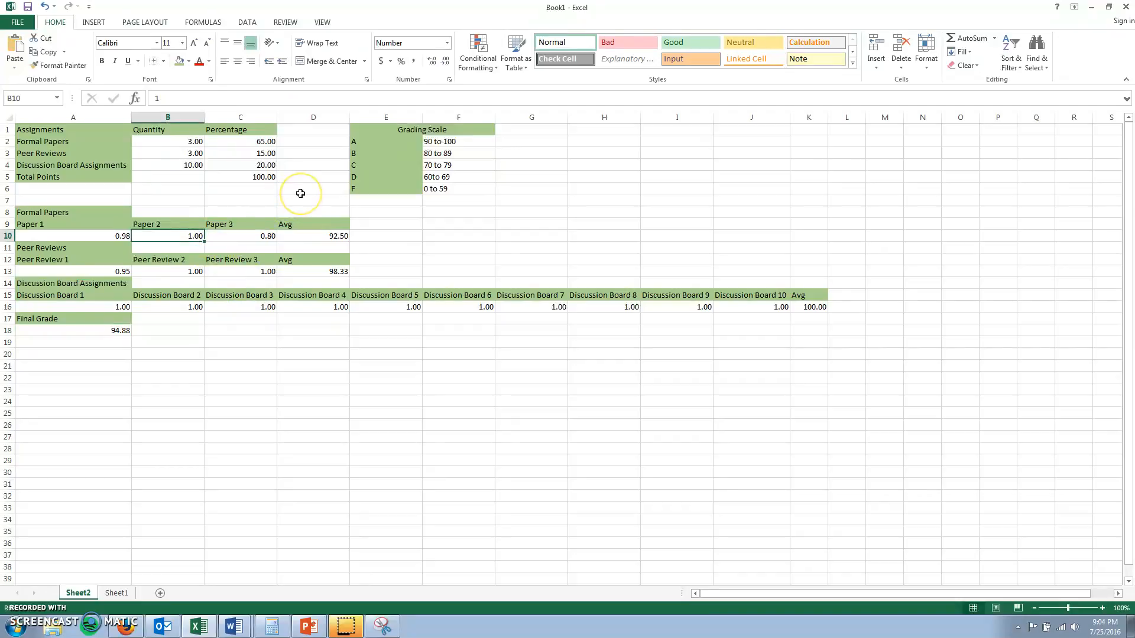
pyautogui.write('0.75')
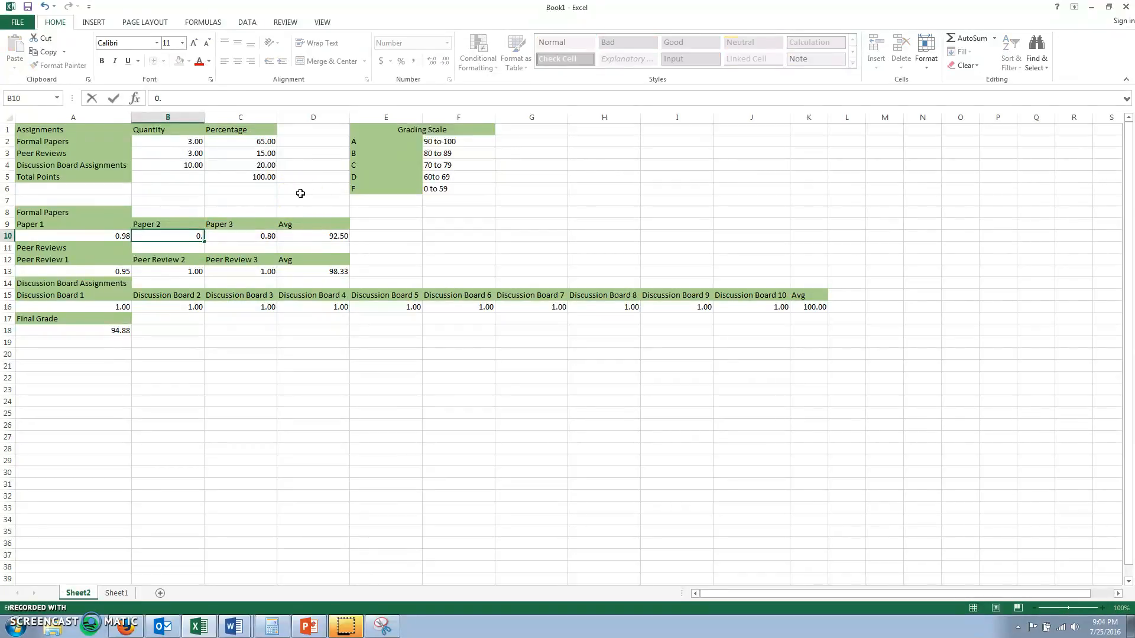
pyautogui.press('Return')
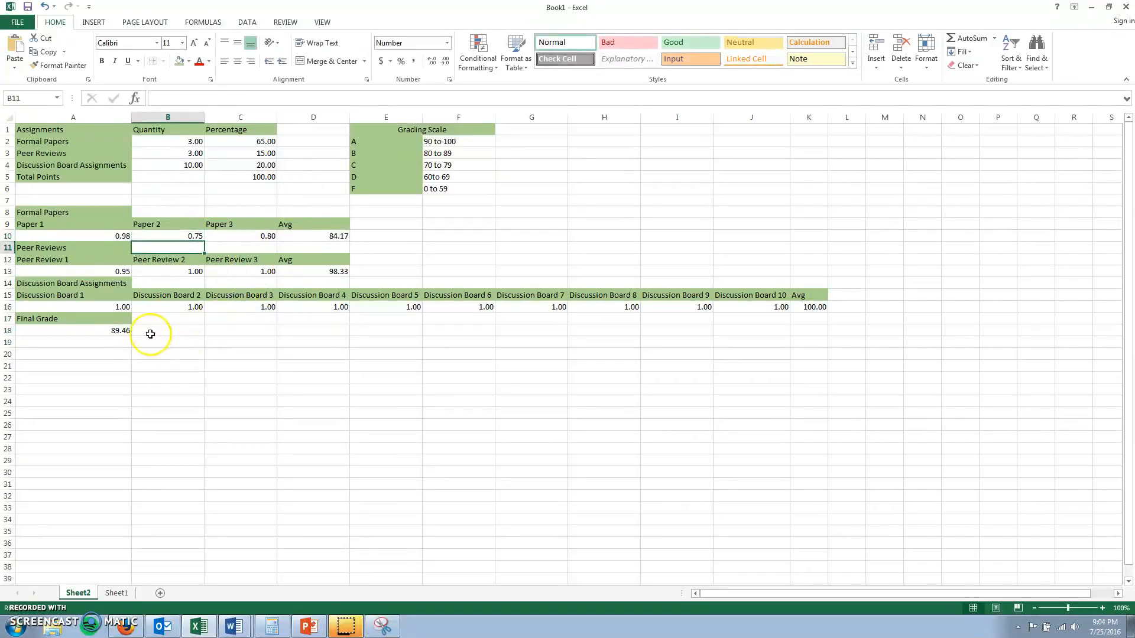
pyautogui.click(118, 330)
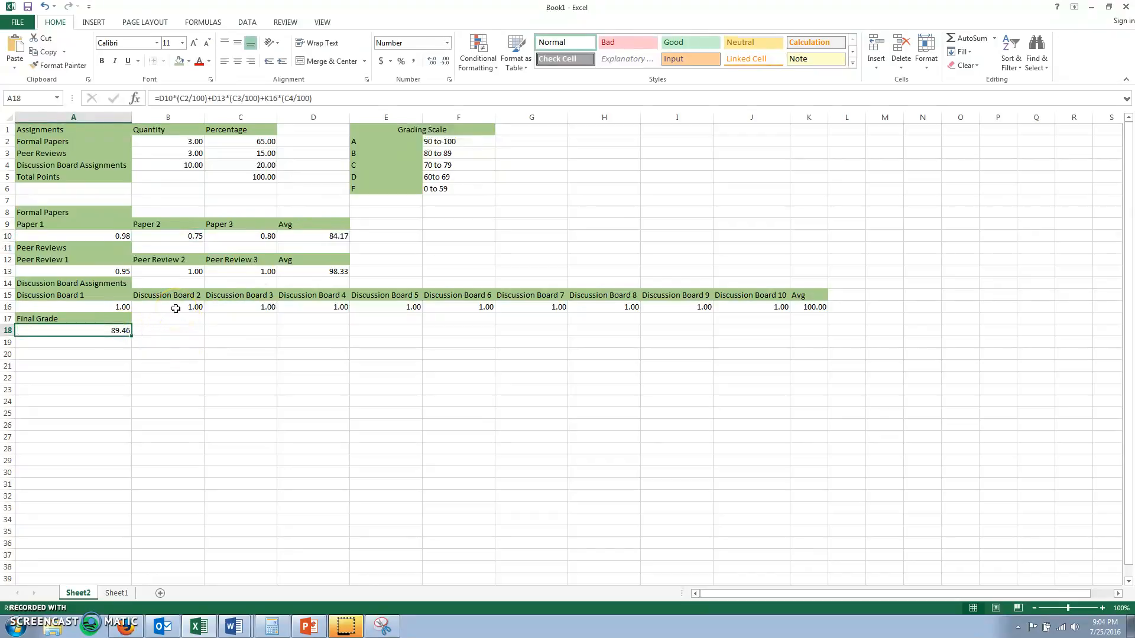
pyautogui.click(195, 353)
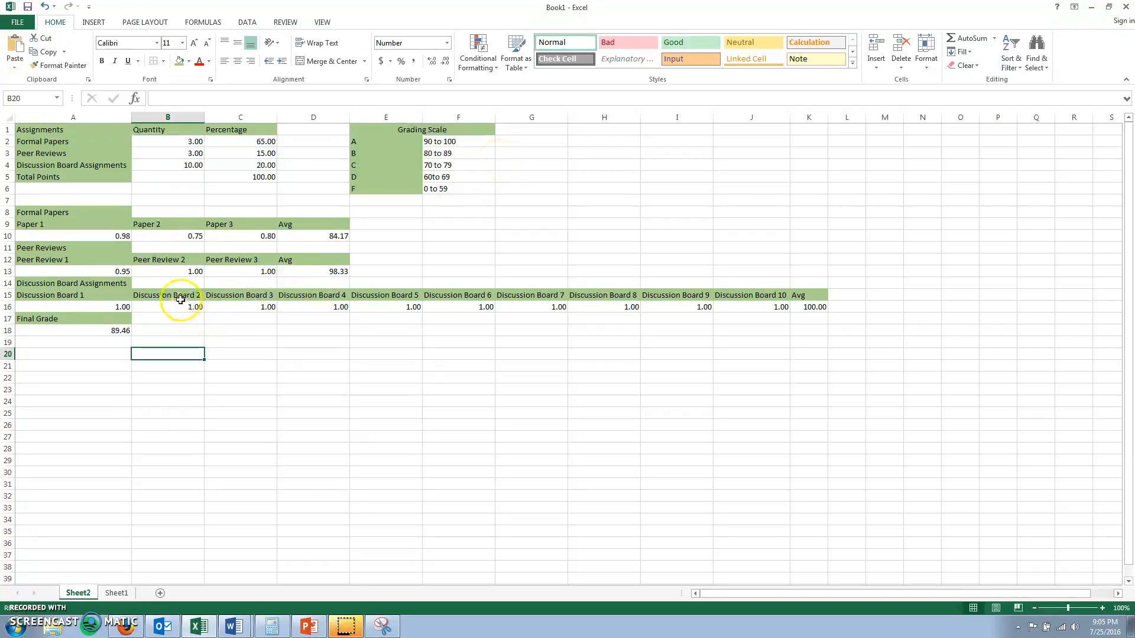
pyautogui.moveTo(88, 260); pyautogui.dragTo(217, 258)
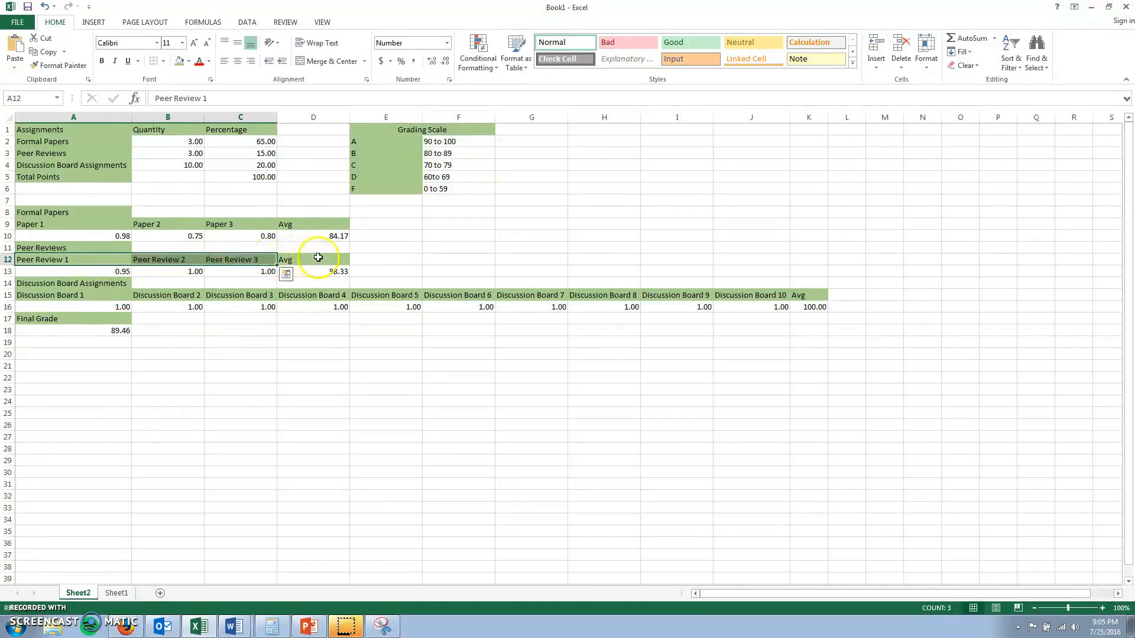
pyautogui.click(353, 327)
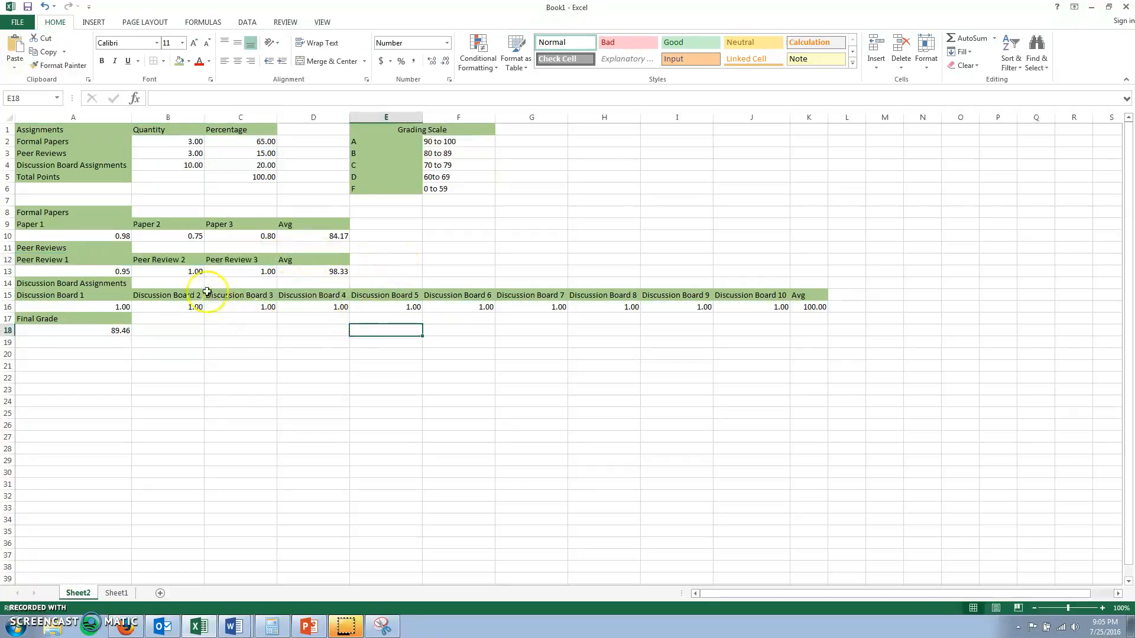
pyautogui.click(121, 273)
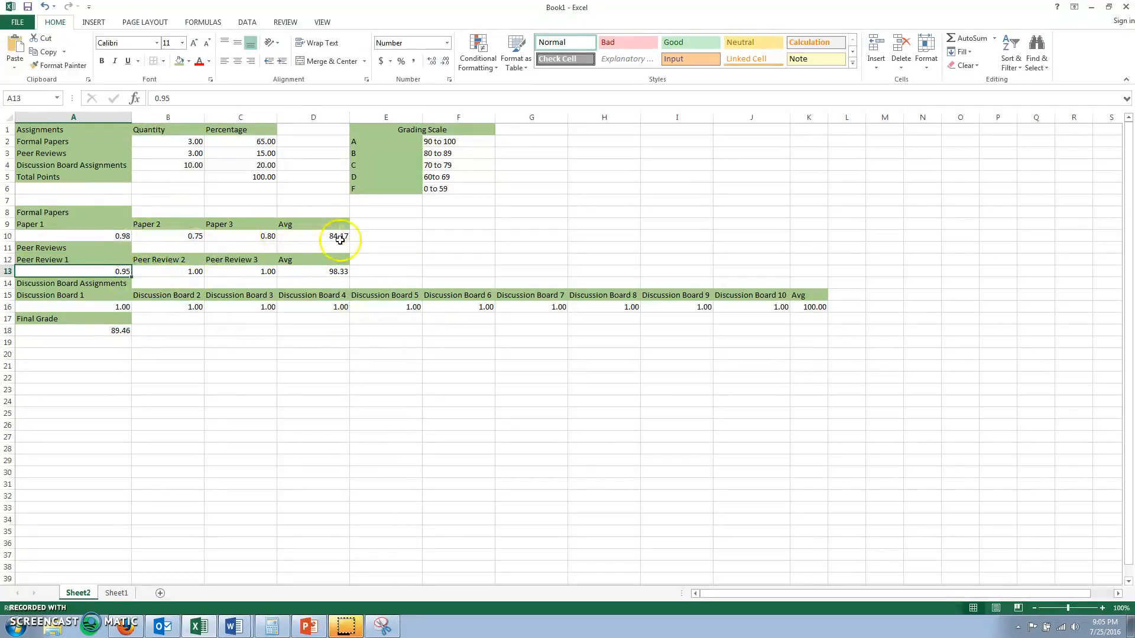